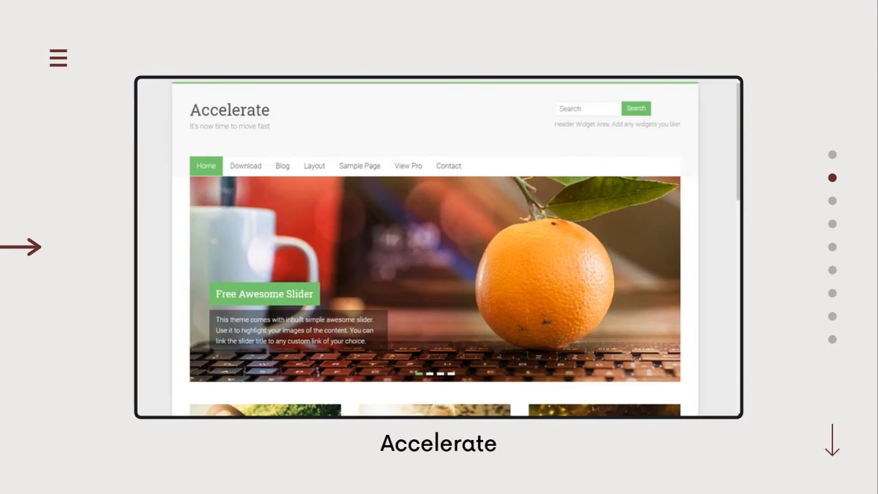
Advance the Canva presentation to the Todays Learning slide and exit full-screen mode
key("Down")
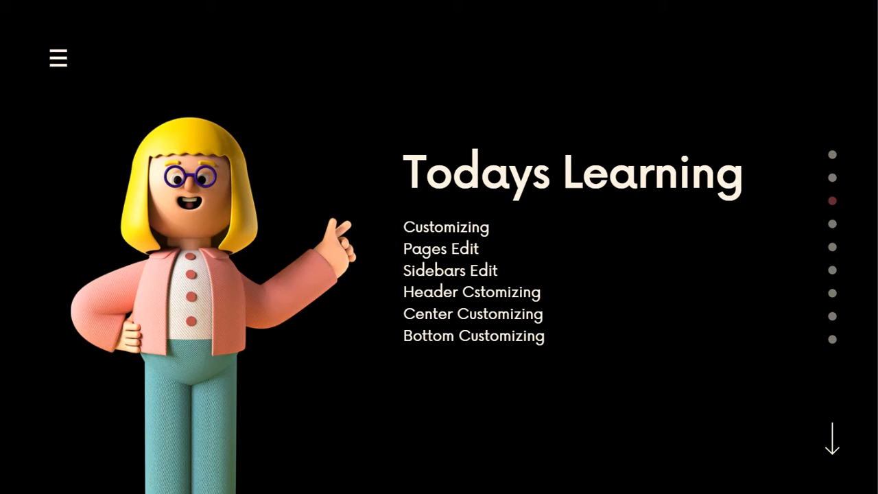
mouse_move(400, 202)
key("Escape")
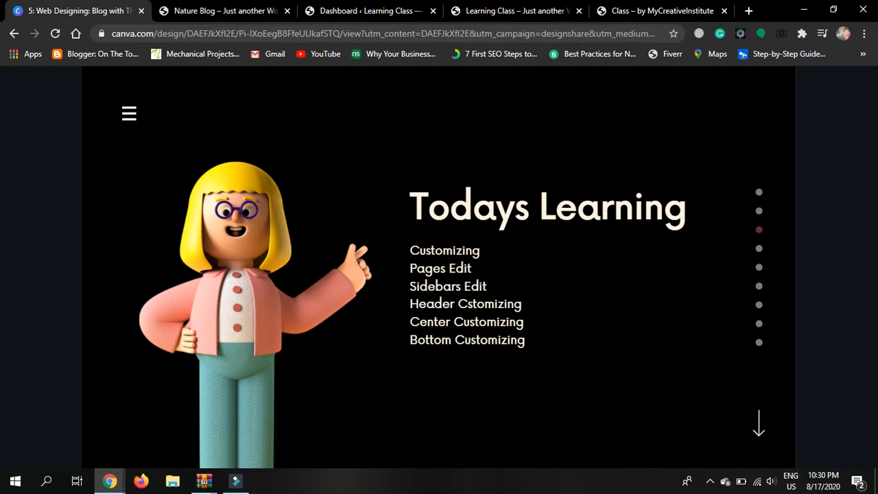
mouse_move(336, 109)
mouse_move(297, 76)
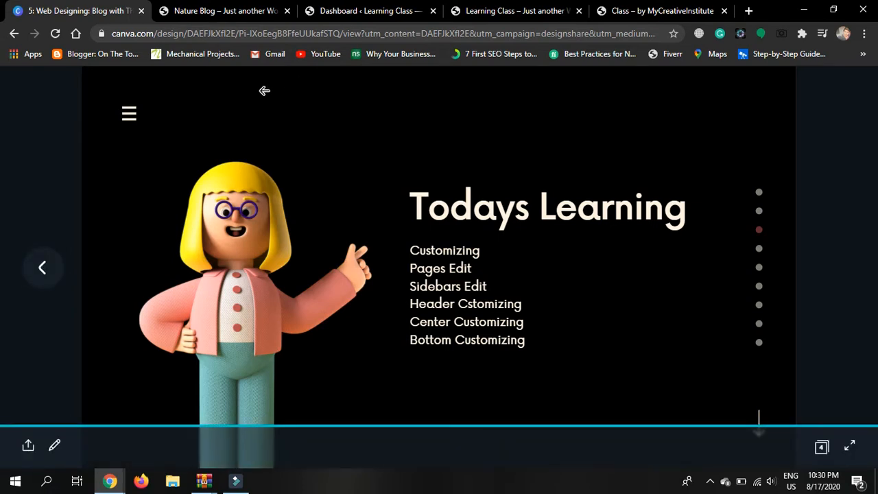
Scroll through the Nature Blog demo posts and back up, then close that site's tab
left_click(241, 12)
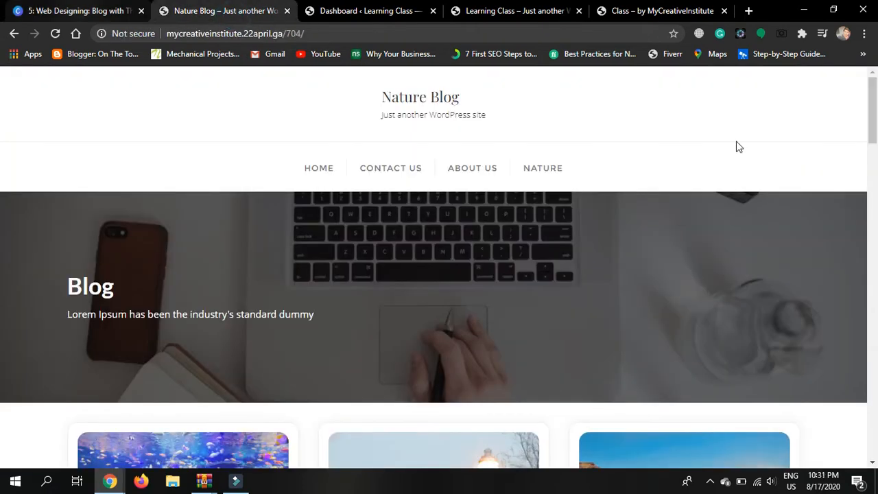
scroll(816, 139, "down", 2)
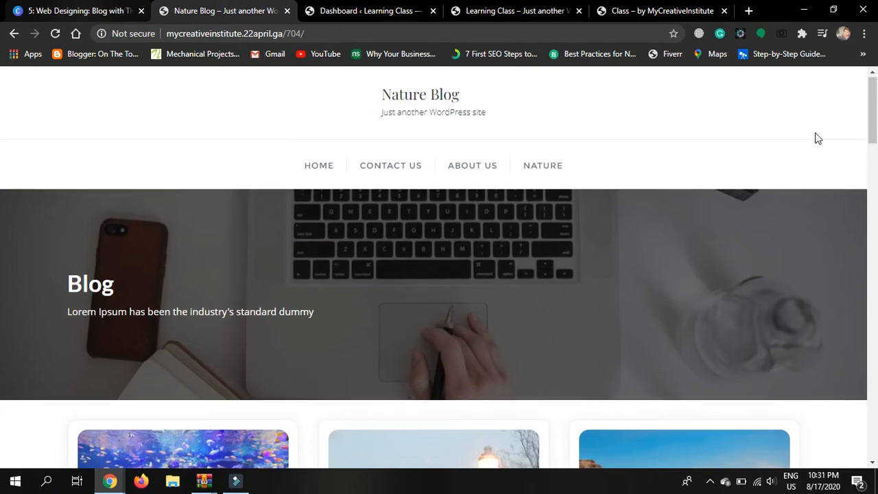
scroll(817, 138, "down", 4)
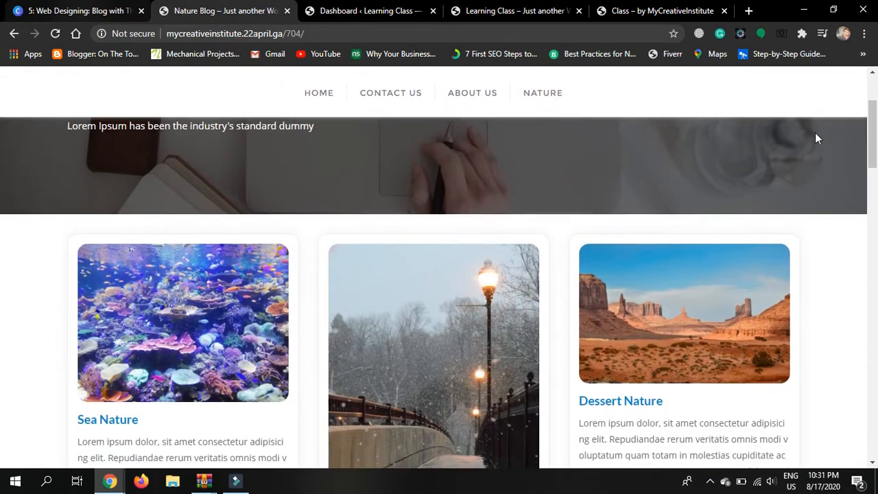
scroll(816, 139, "down", 3)
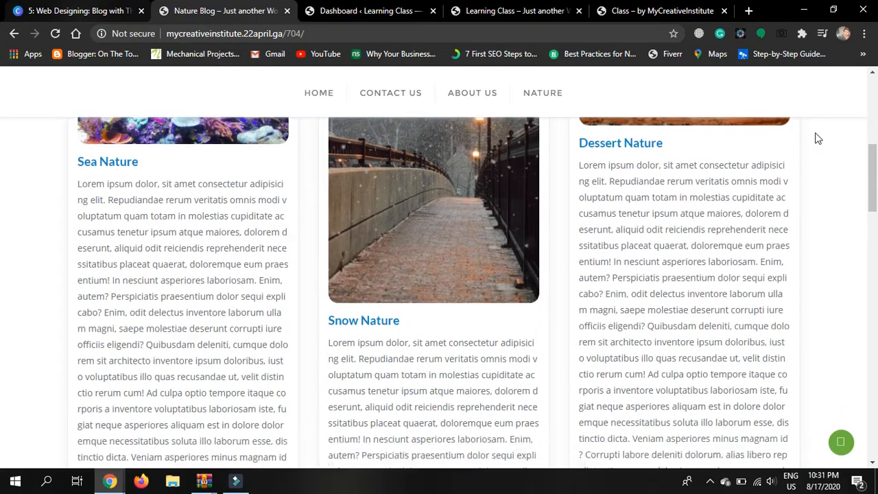
scroll(817, 139, "down", 4)
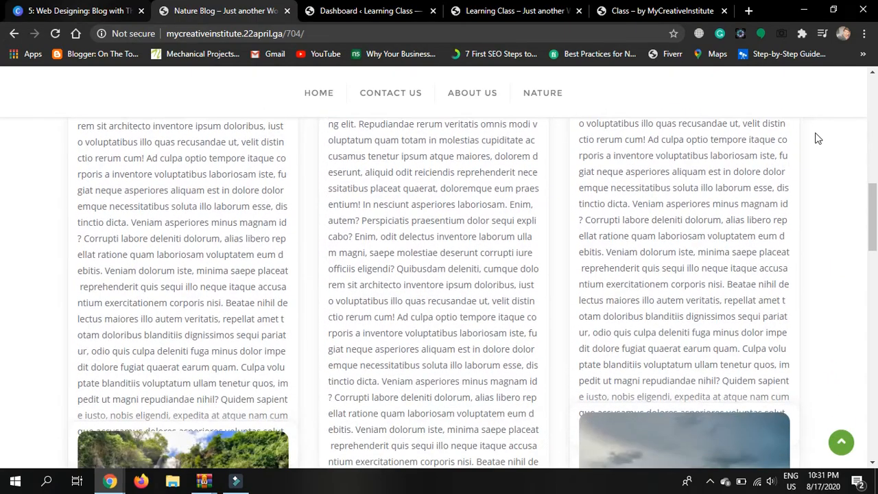
scroll(817, 139, "down", 4)
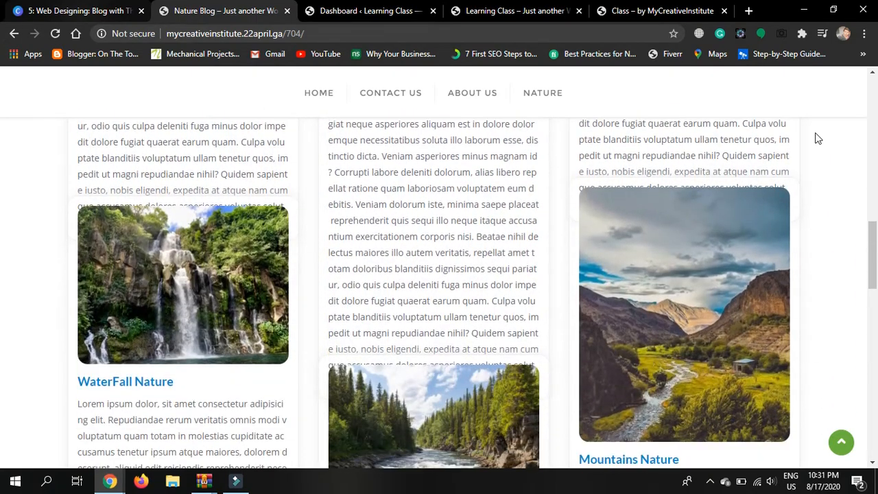
scroll(816, 139, "down", 5)
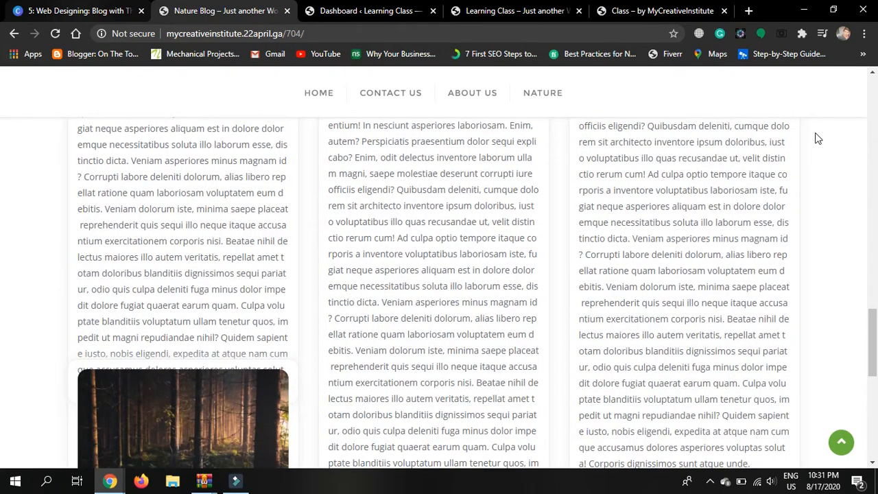
scroll(816, 138, "down", 2)
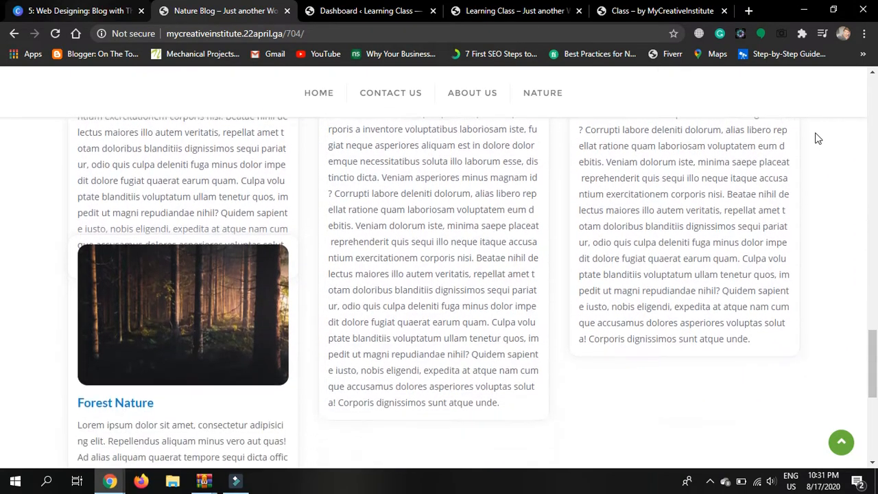
scroll(817, 138, "down", 1)
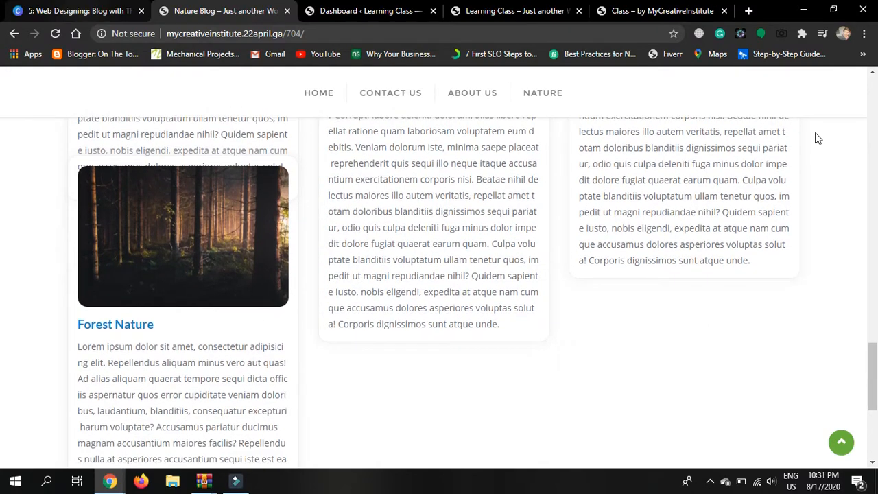
scroll(816, 139, "down", 3)
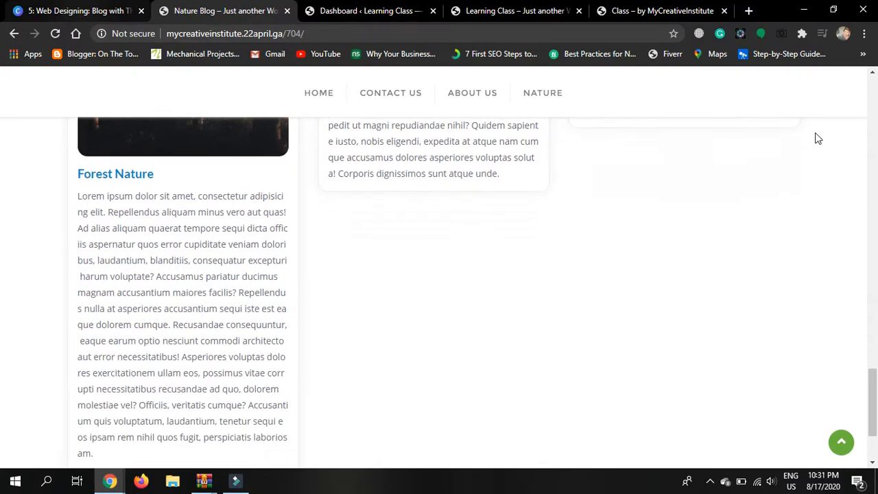
scroll(817, 139, "down", 1)
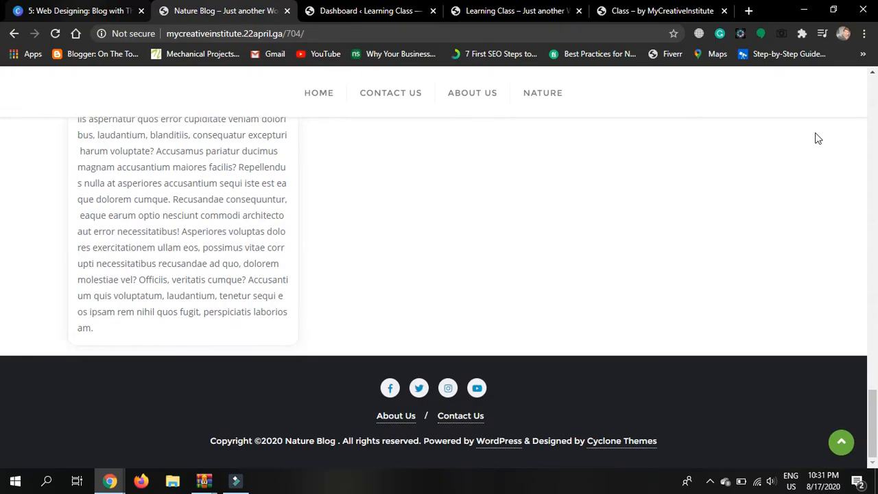
scroll(816, 138, "up", 10)
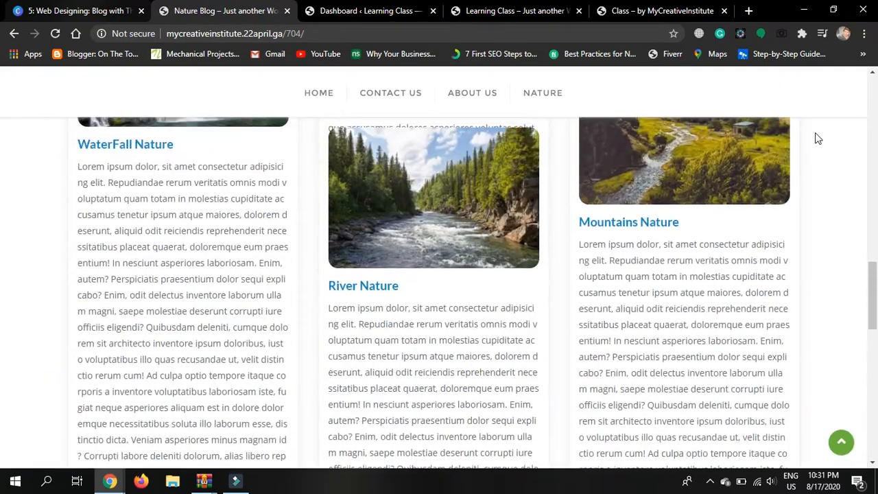
scroll(817, 139, "up", 5)
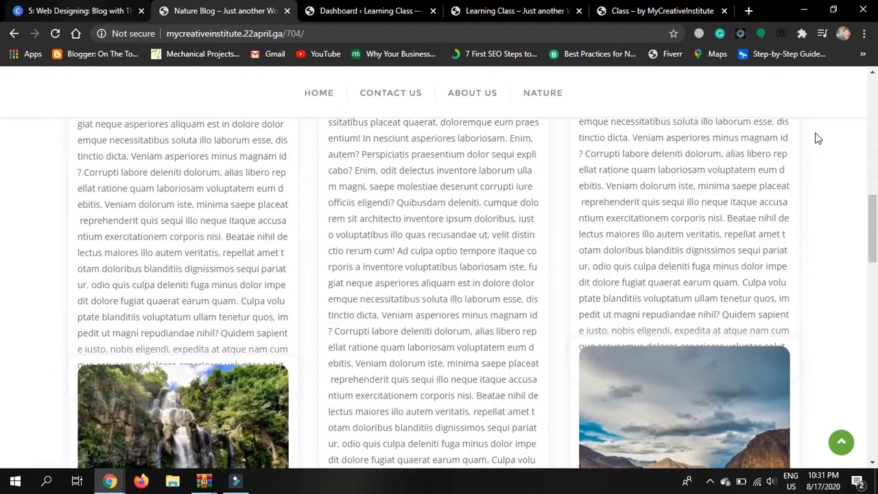
scroll(817, 138, "up", 5)
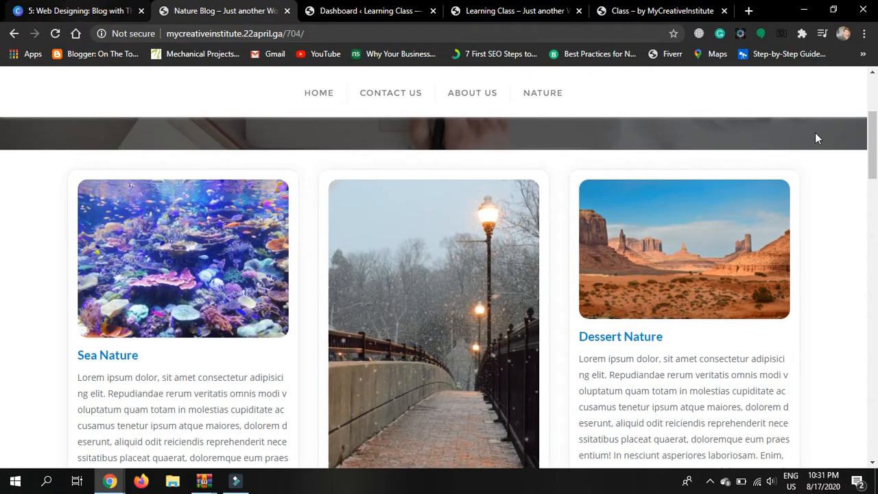
scroll(815, 138, "up", 4)
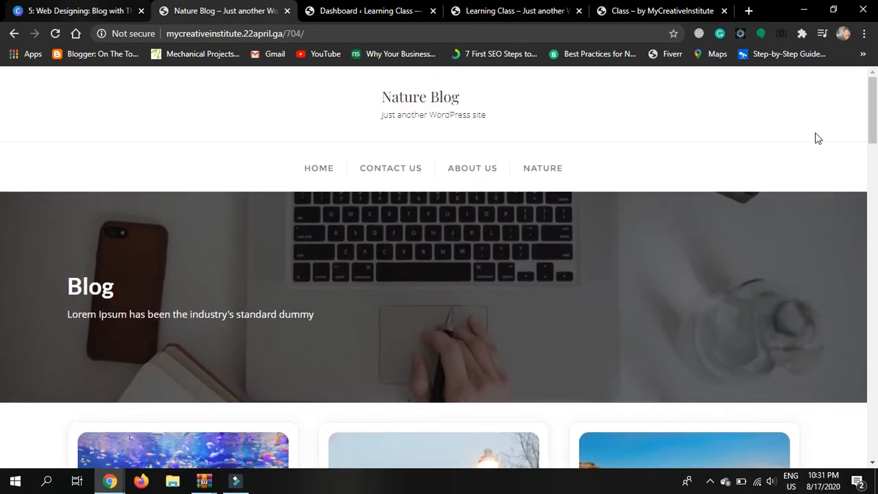
left_click(288, 11)
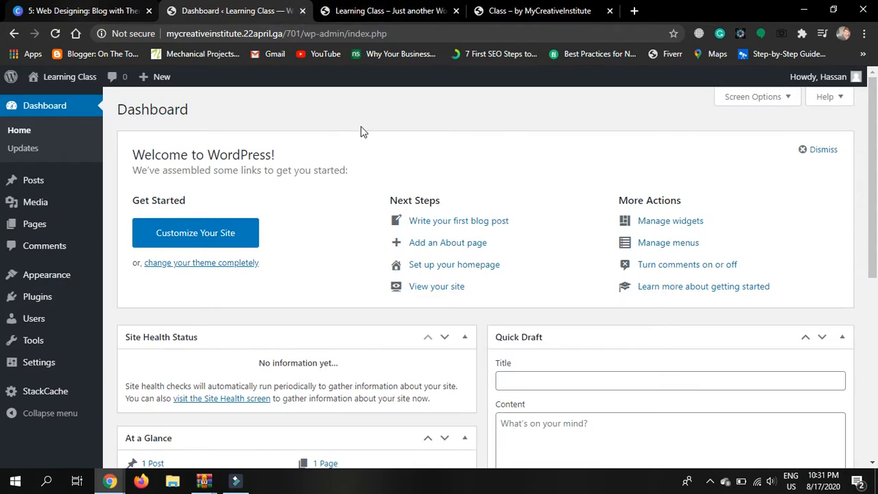
Scroll through the Learning Class site's front page
left_click(394, 8)
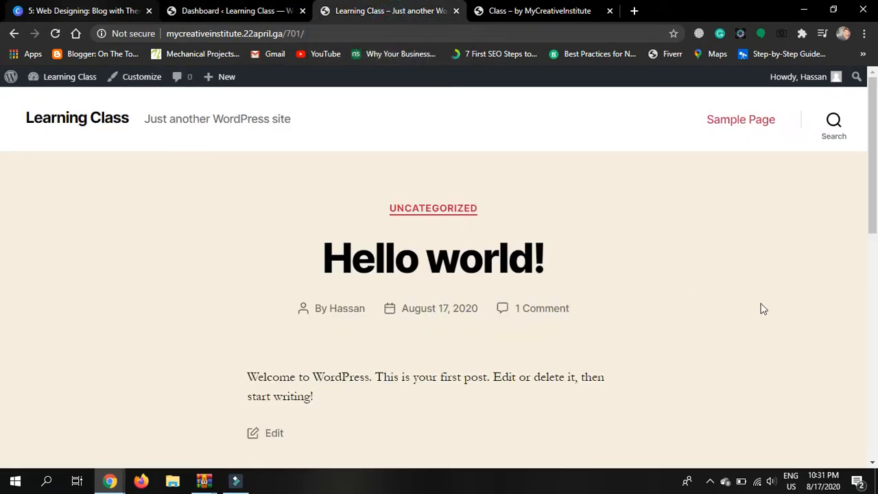
scroll(764, 309, "down", 6)
scroll(763, 309, "down", 2)
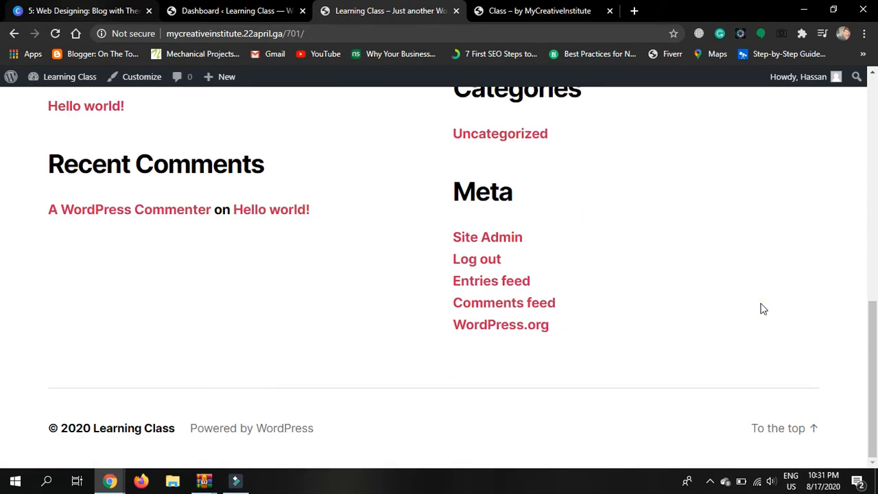
scroll(764, 309, "up", 10)
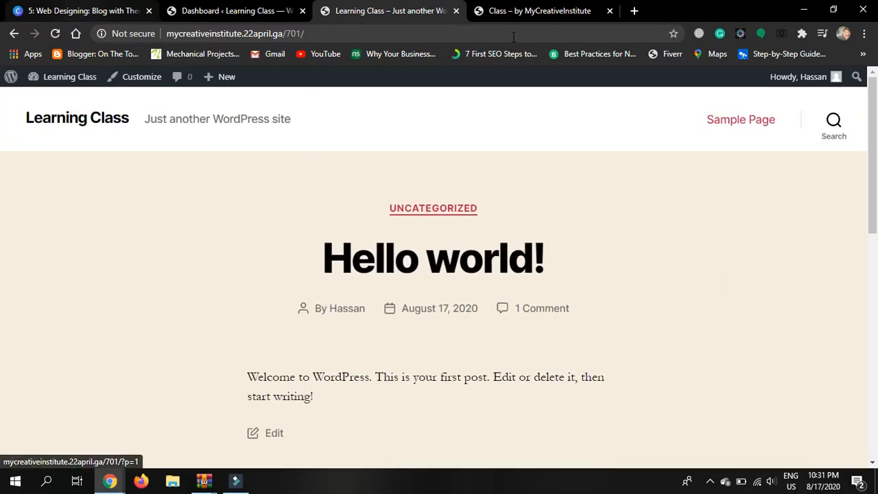
Browse the Accelerate-themed Class site's home page, then return to the Learning Class tab
left_click(514, 8)
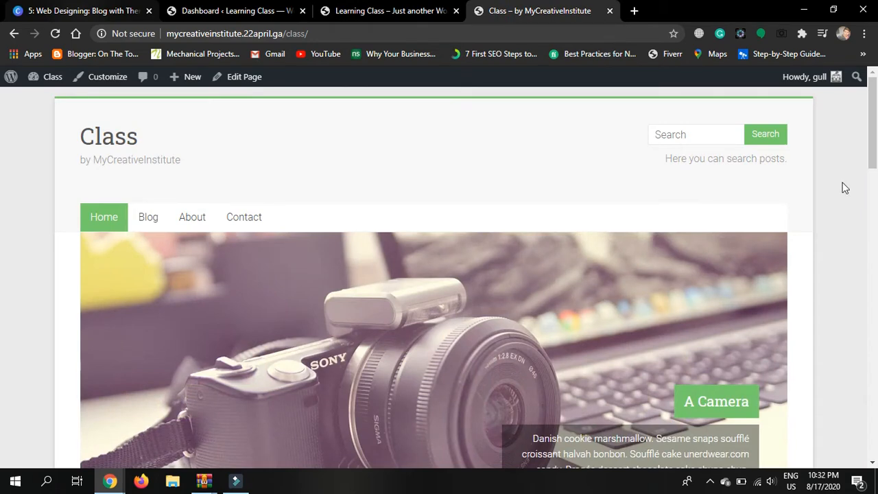
scroll(845, 188, "down", 4)
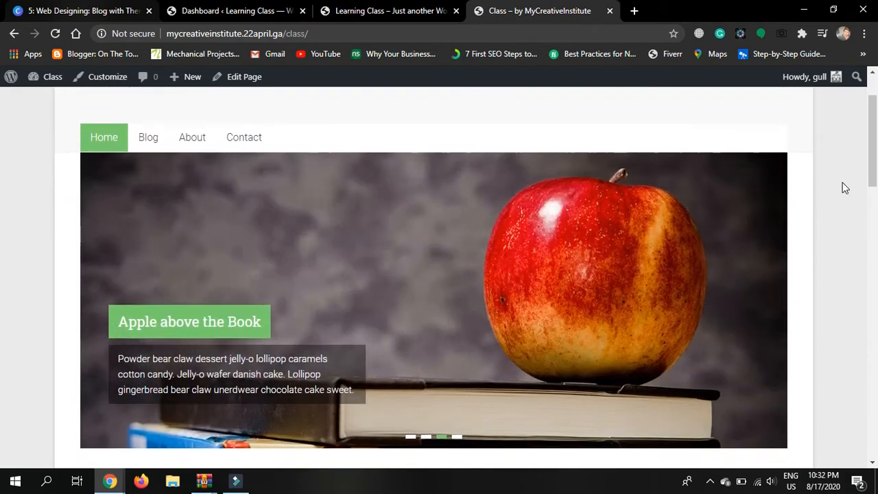
scroll(846, 188, "down", 5)
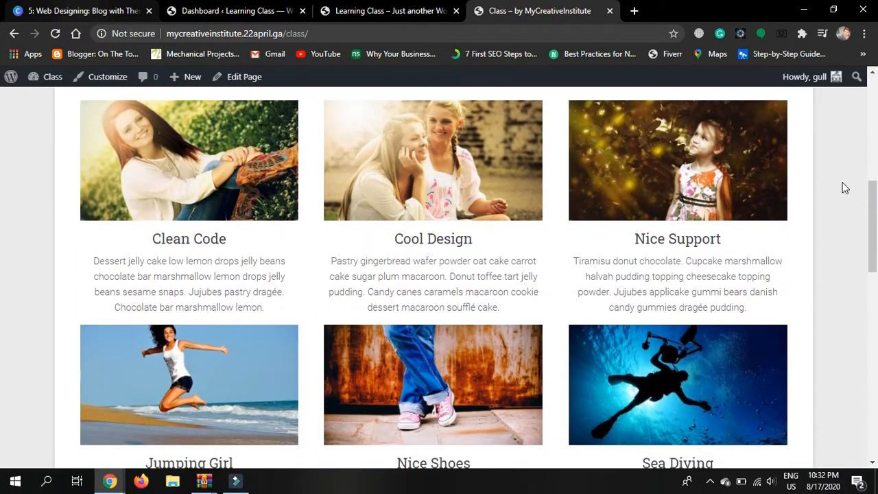
scroll(845, 188, "down", 9)
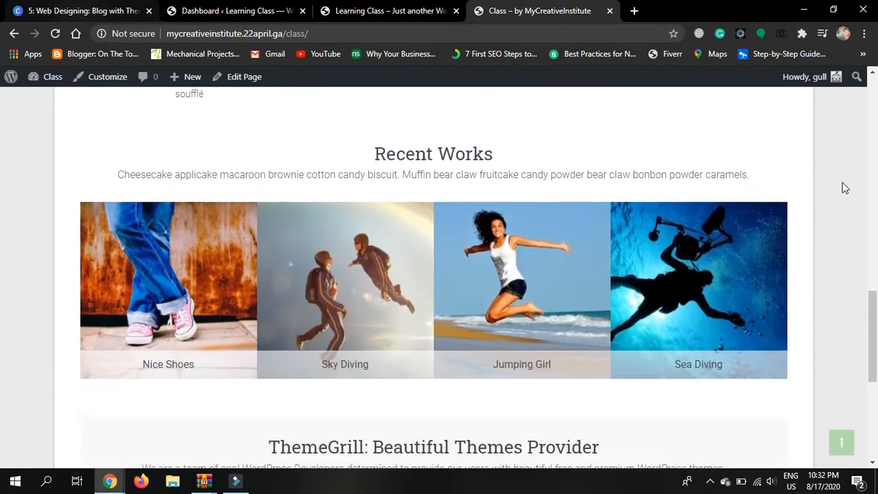
scroll(845, 188, "down", 3)
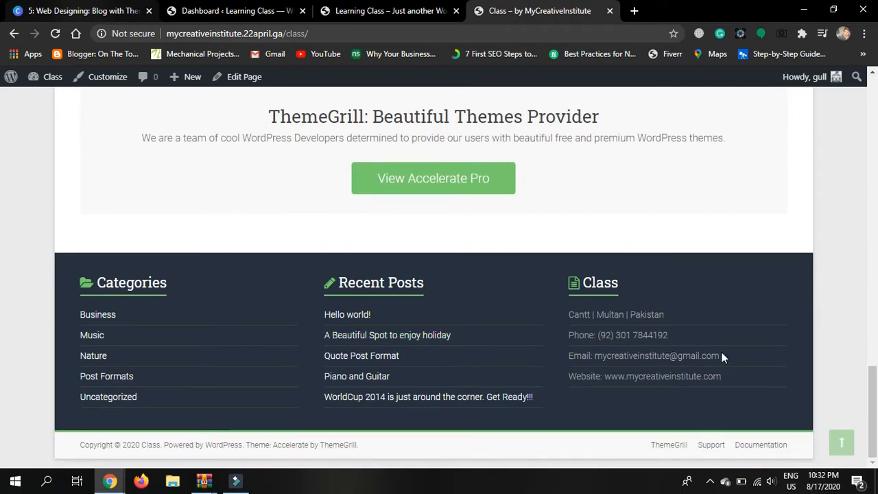
scroll(834, 320, "up", 12)
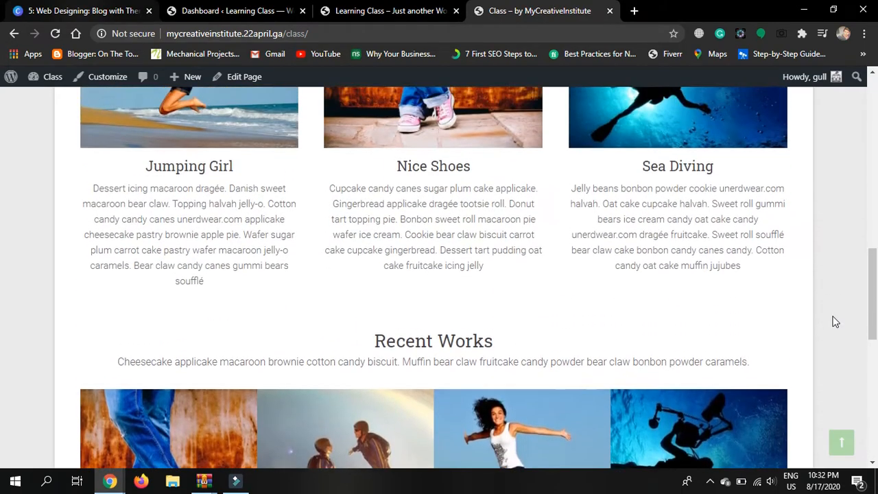
scroll(834, 320, "up", 5)
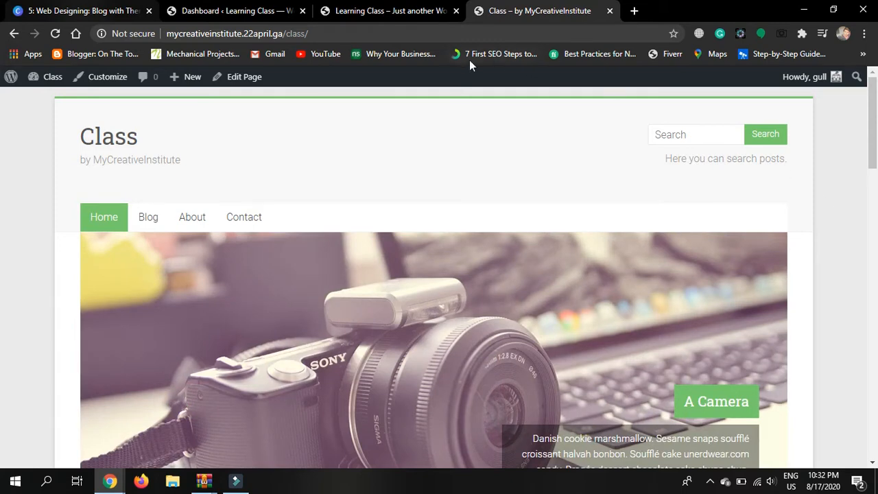
left_click(371, 10)
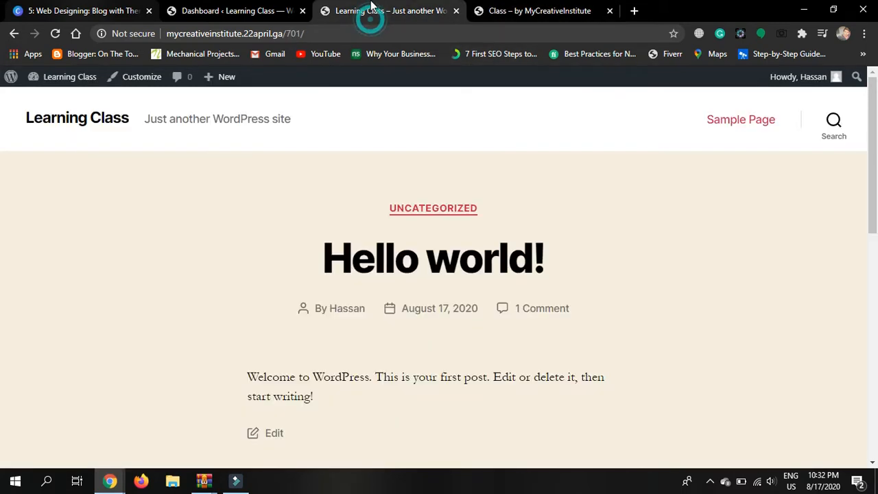
Move the Class site tab into second place and return to the WordPress dashboard
left_click(281, 10)
left_click_drag(515, 8, 276, 7)
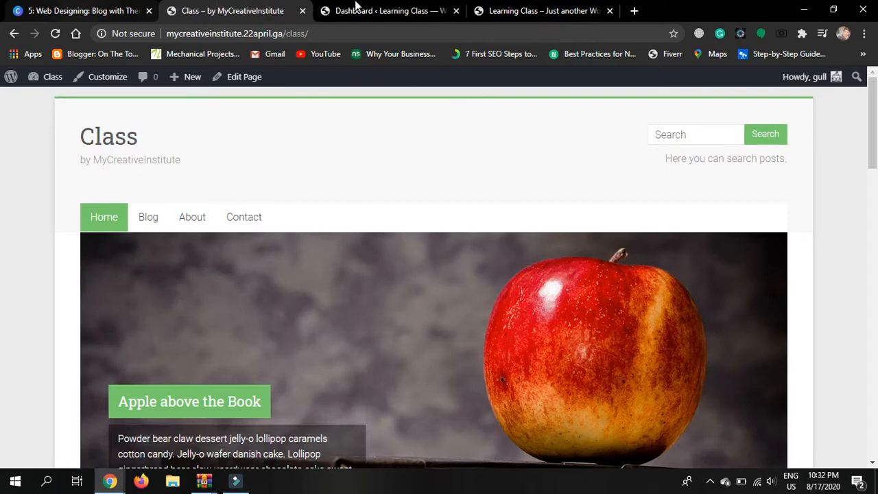
left_click(398, 10)
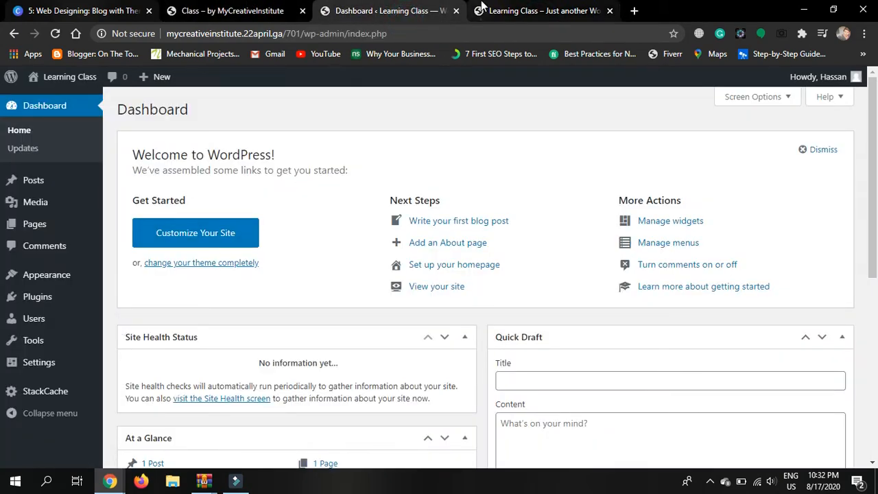
left_click(514, 11)
left_click(361, 12)
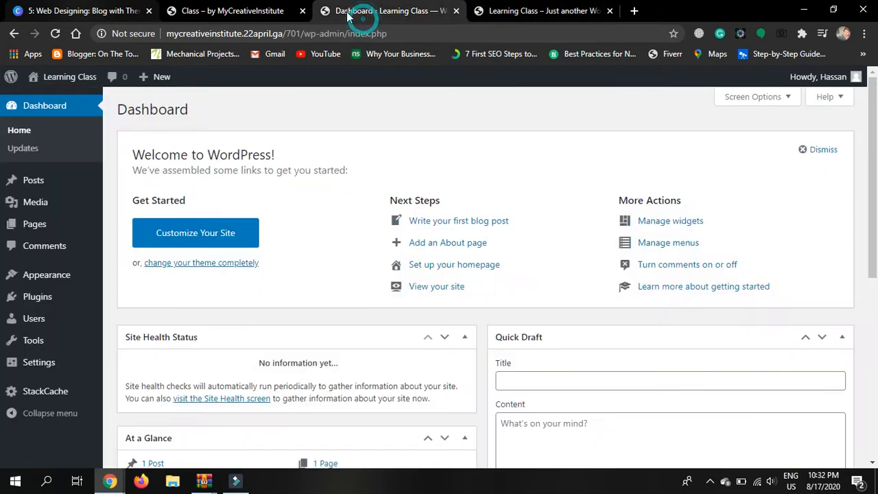
Search Add Themes for 'accelerate' to find the installed Accelerate theme
mouse_move(55, 279)
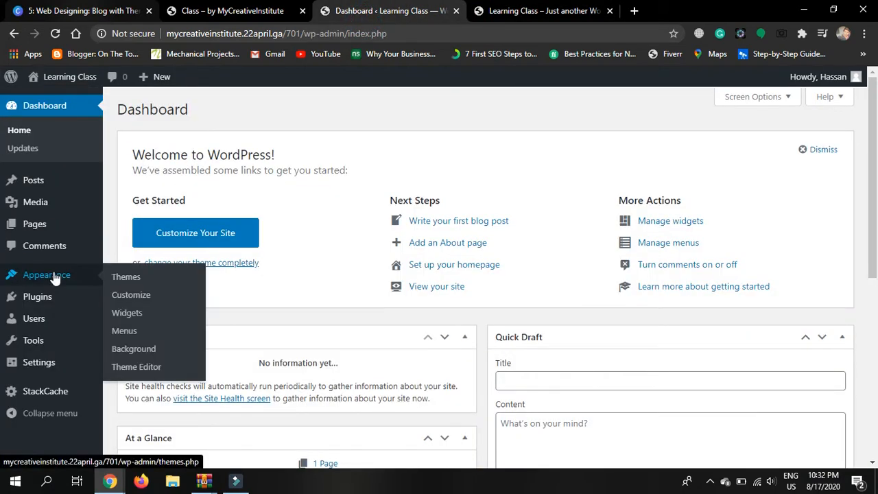
left_click(125, 285)
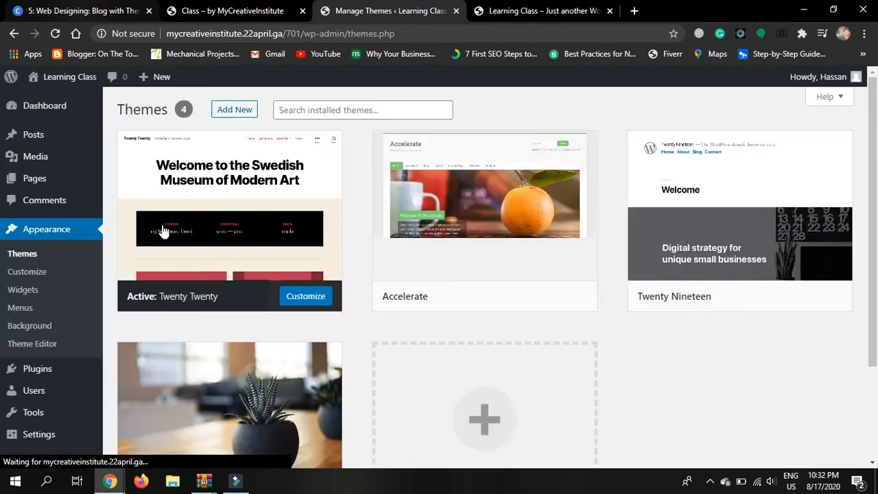
mouse_move(576, 196)
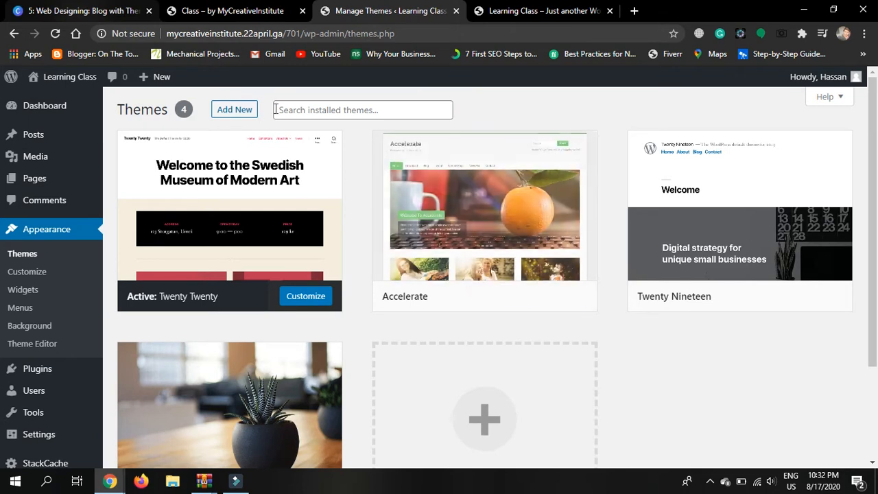
left_click(236, 112)
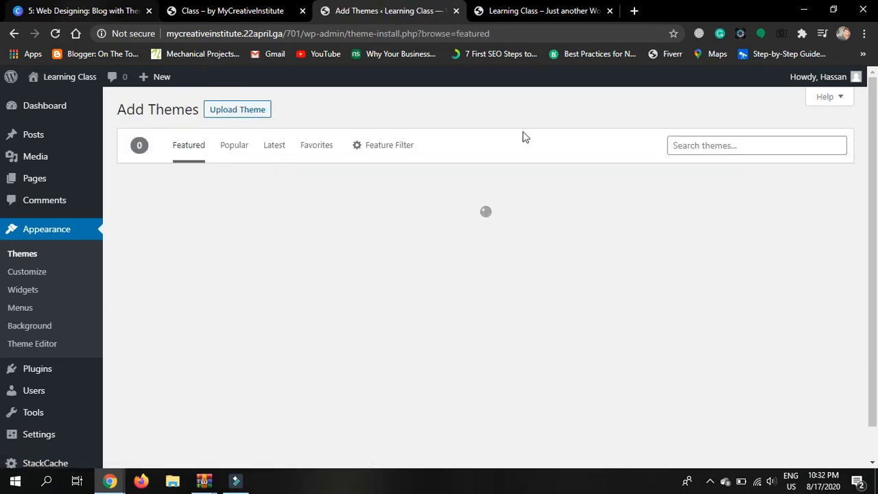
left_click(693, 142)
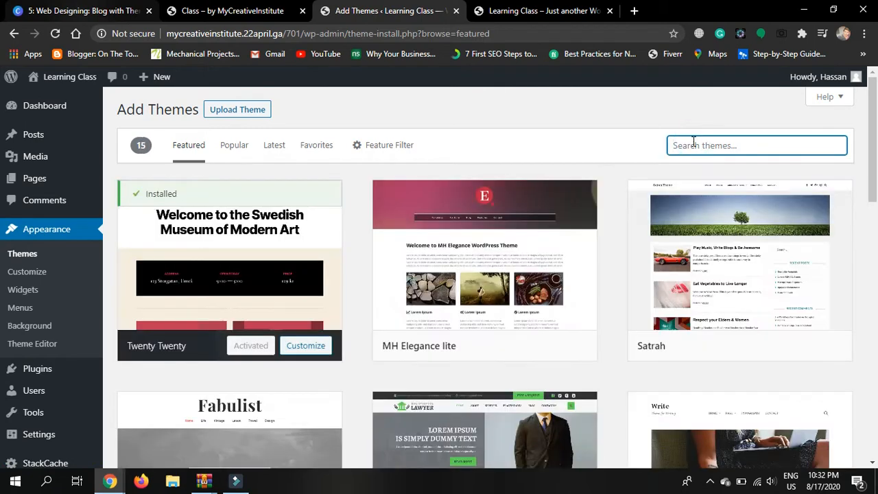
type("accelerate")
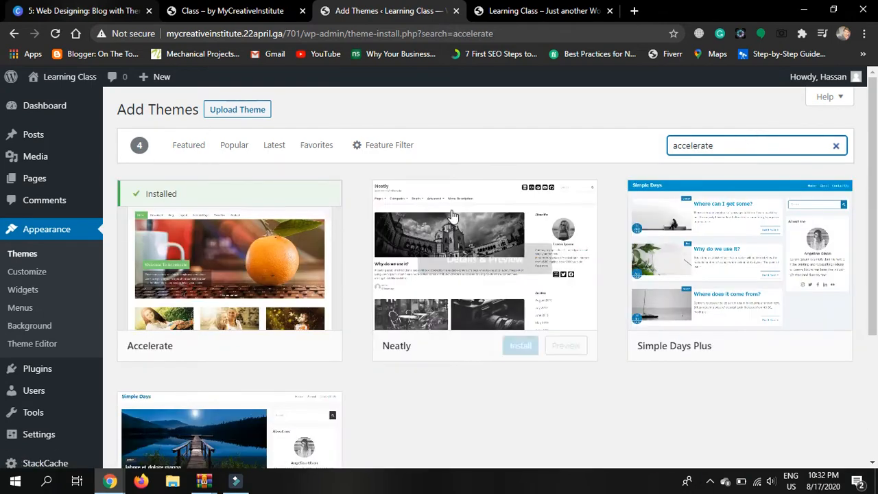
mouse_move(289, 278)
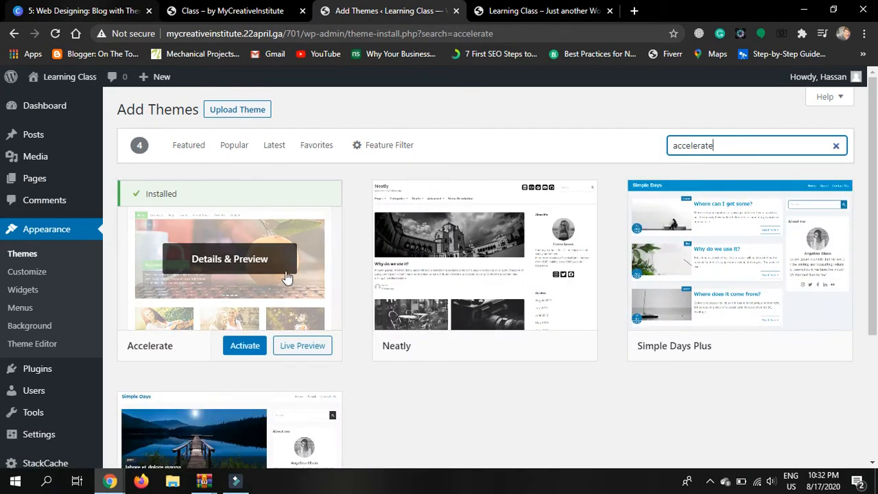
left_click(248, 352)
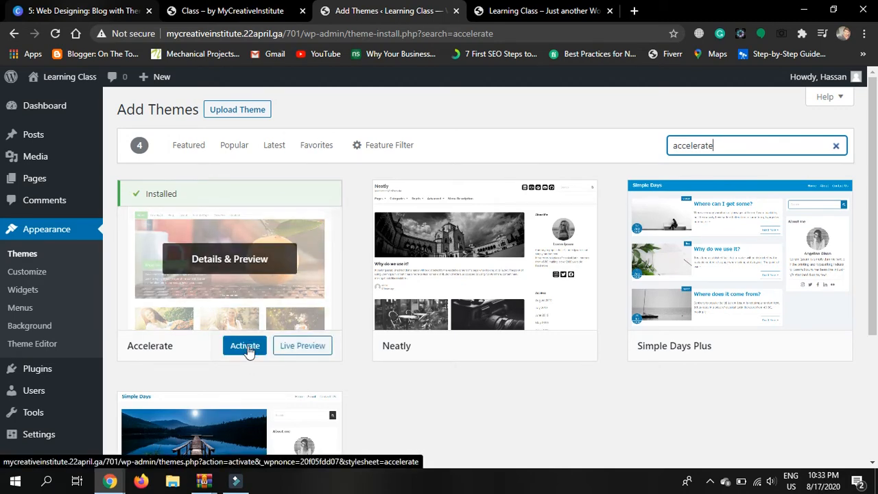
Activate the Accelerate theme from its theme card
left_click(245, 347)
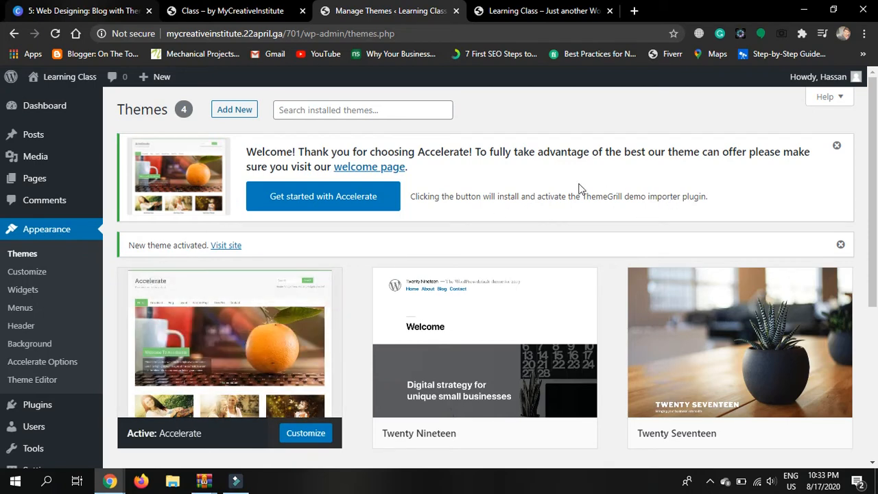
Launch Accelerate's Demo Importer and start importing the Accelerate demo
left_click(312, 199)
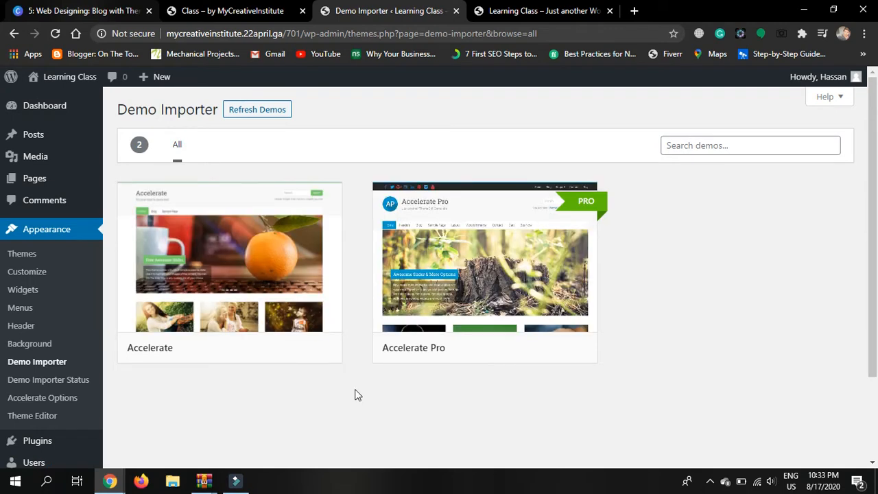
mouse_move(261, 305)
mouse_move(542, 284)
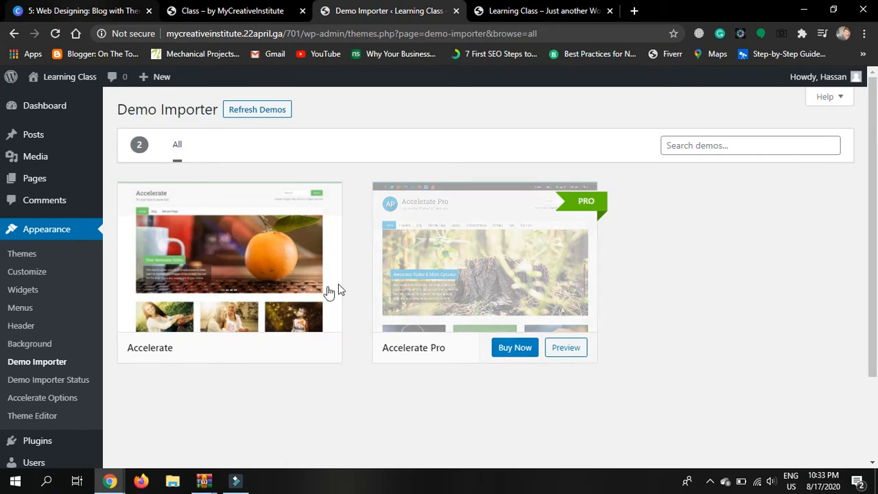
left_click(262, 348)
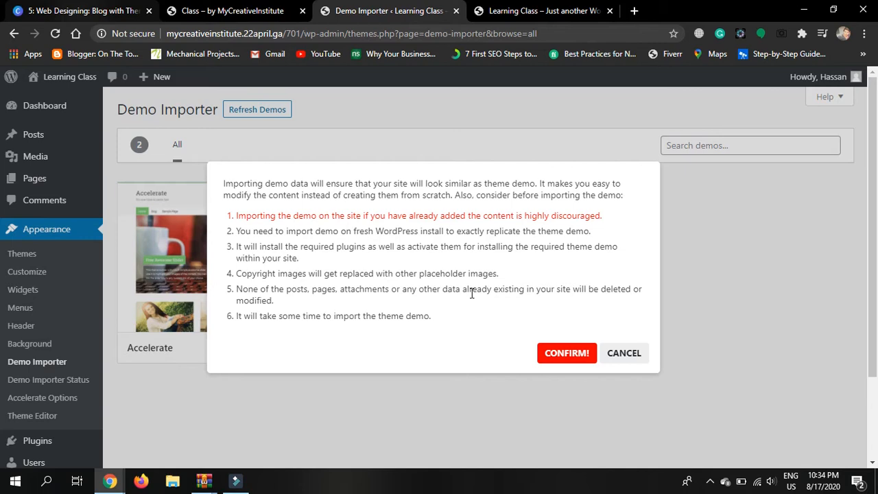
Confirm the Accelerate demo data import and let it finish
left_click(556, 354)
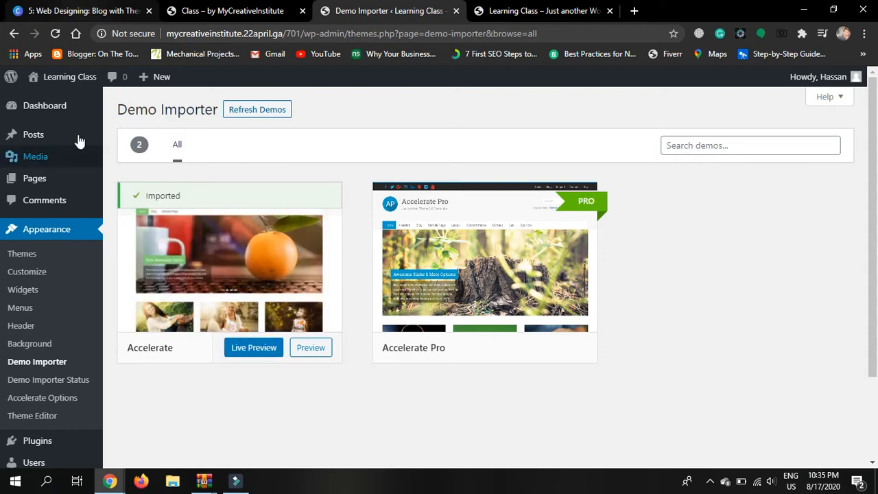
Reload the live site in its tab to show the new Accelerate theme
mouse_move(59, 118)
left_click(147, 109)
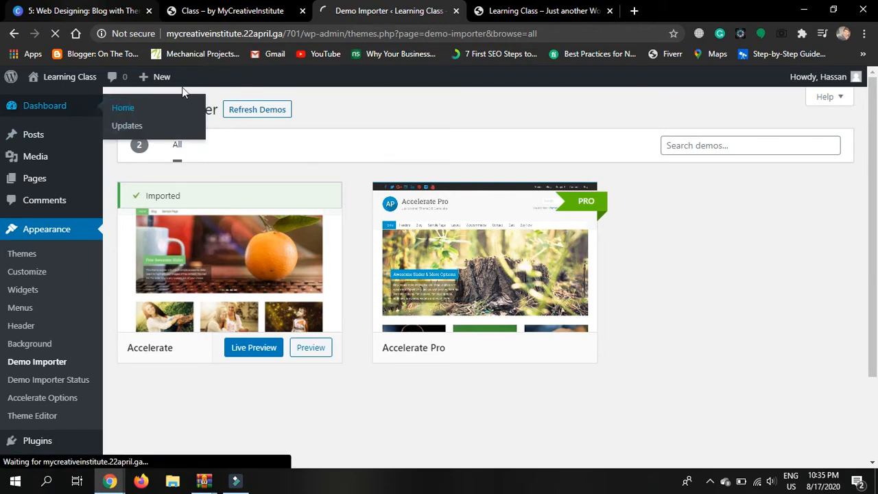
left_click(516, 9)
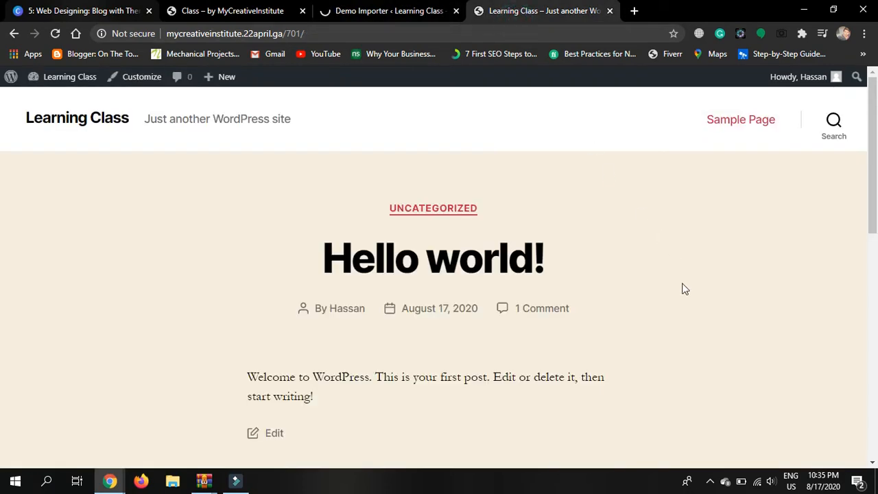
left_click(55, 33)
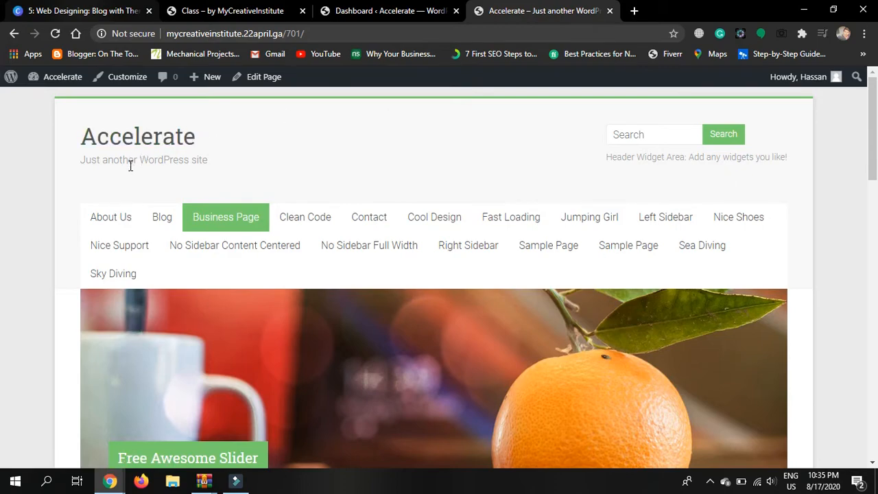
Browse the Accelerate demo homepage, advancing the slider and returning to the top
scroll(17, 401, "down", 5)
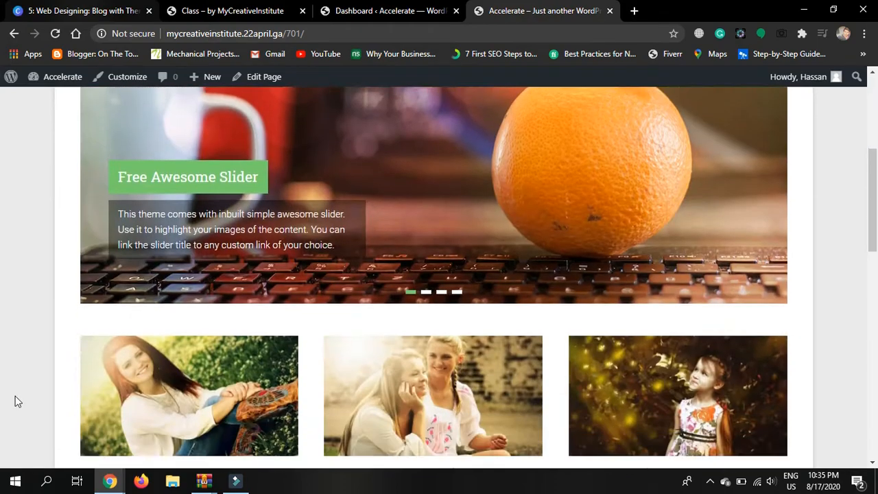
scroll(17, 401, "up", 2)
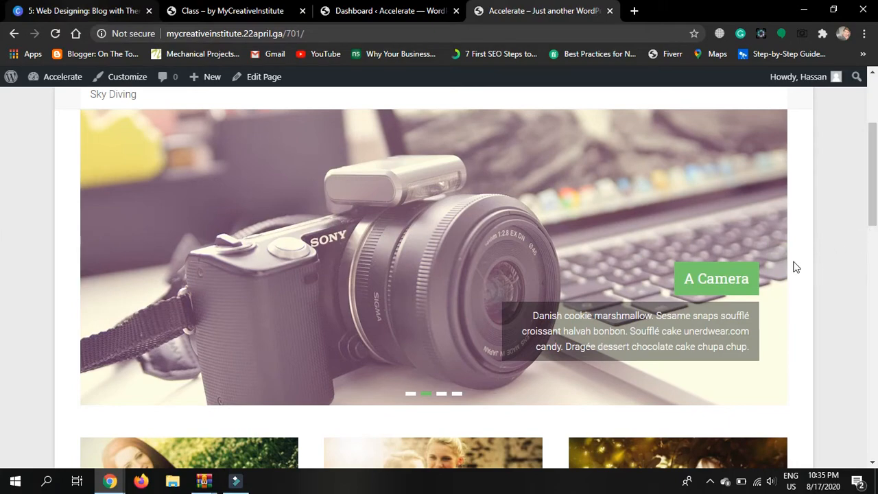
left_click(779, 267)
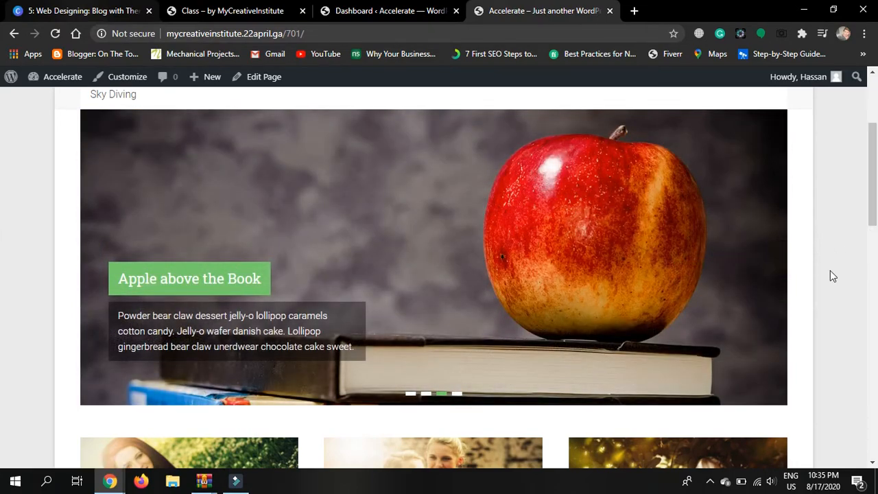
scroll(831, 274, "down", 6)
scroll(831, 275, "up", 2)
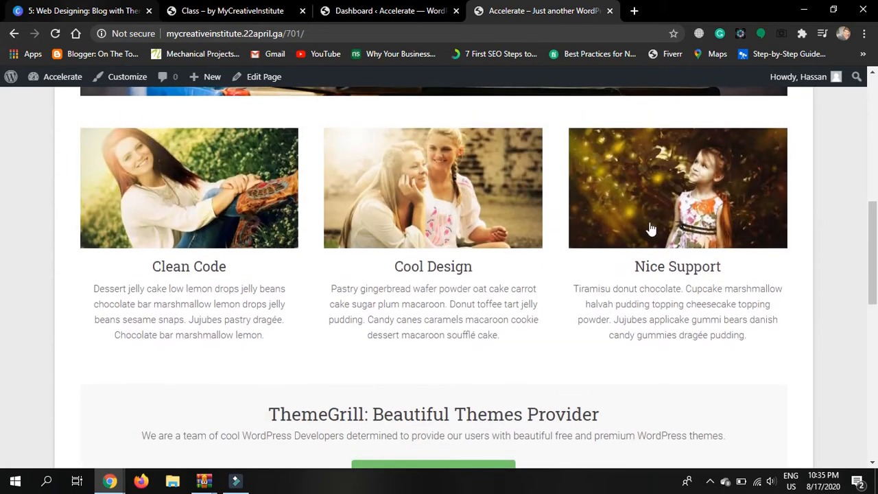
scroll(846, 252, "down", 4)
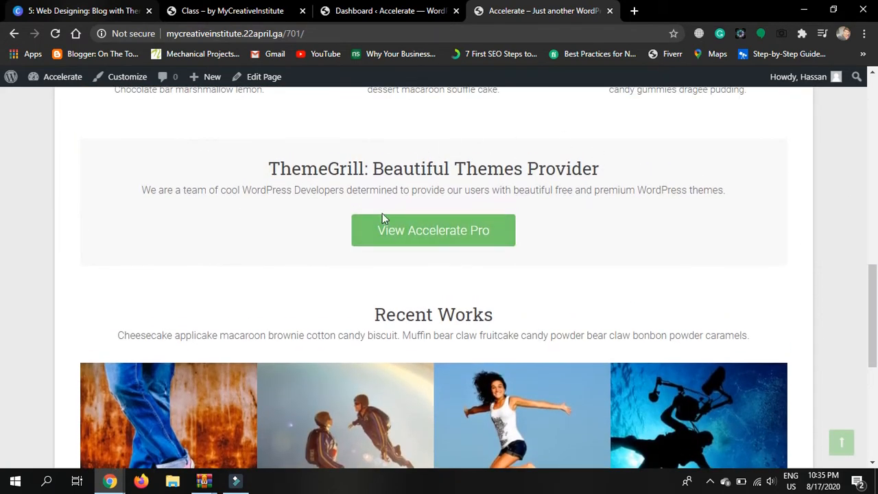
scroll(831, 234, "down", 2)
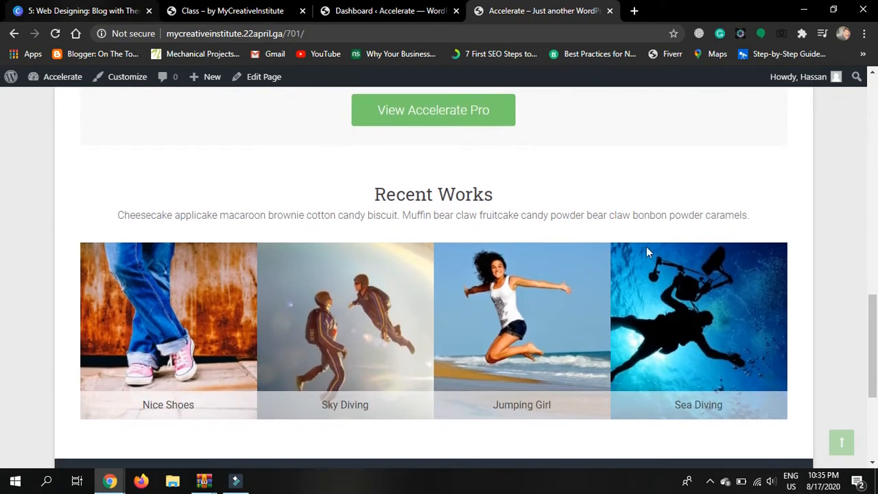
scroll(816, 292, "down", 4)
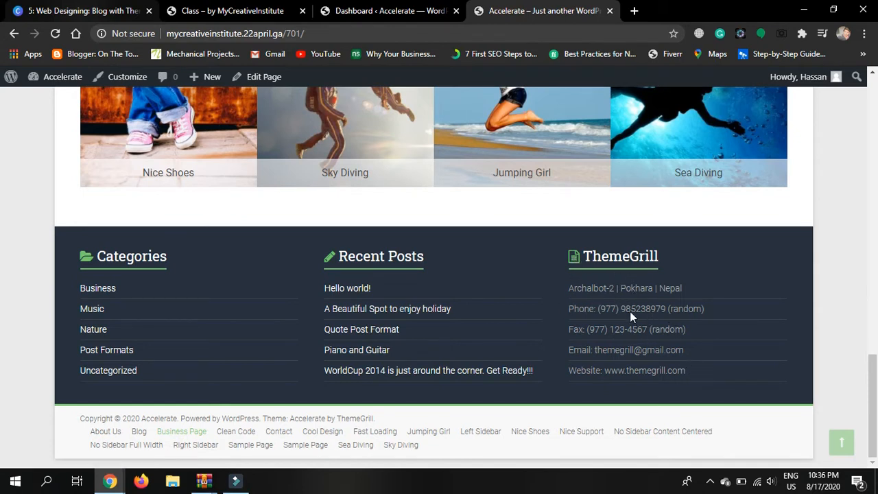
left_click(793, 371)
scroll(827, 368, "up", 15)
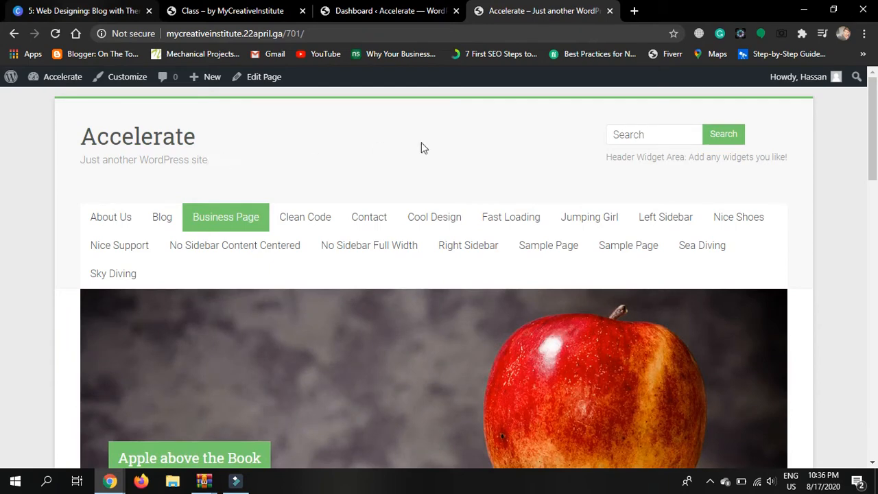
Look over the Header Widget Area and front page, then switch to the 'Dashboard ‹ Accelerate' tab
left_click(608, 157)
left_click_drag(608, 158, 787, 157)
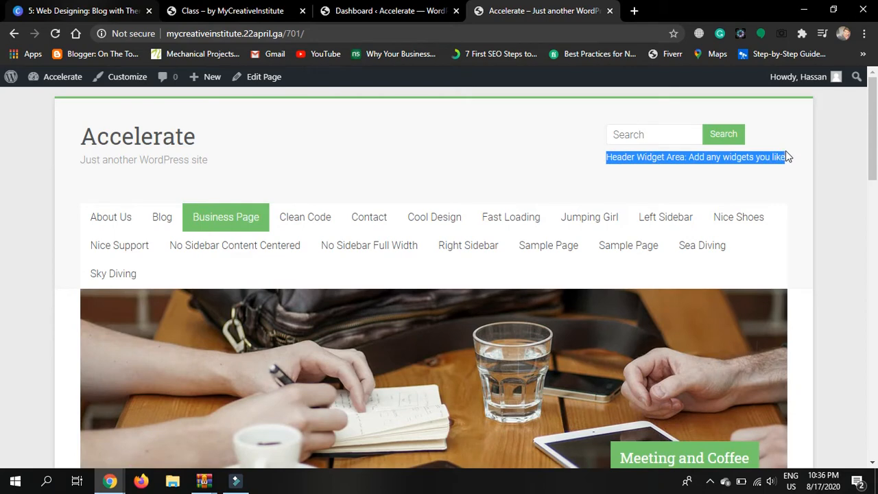
left_click(787, 155)
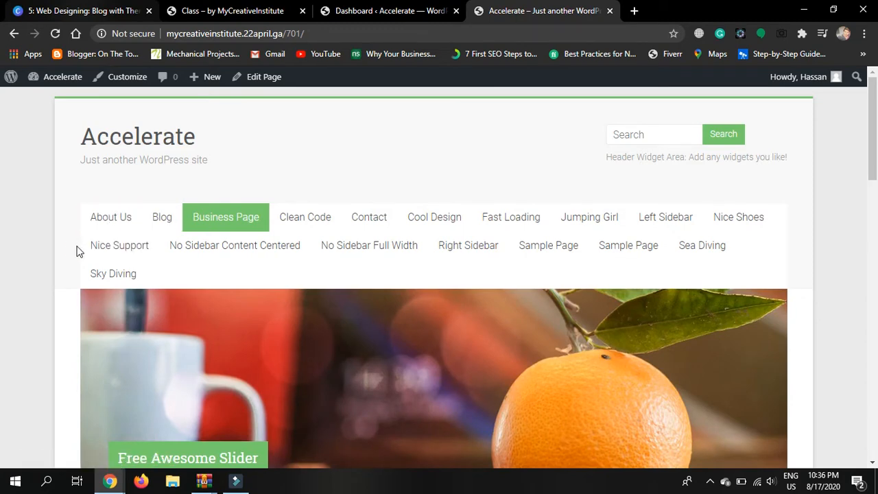
scroll(59, 288, "down", 3)
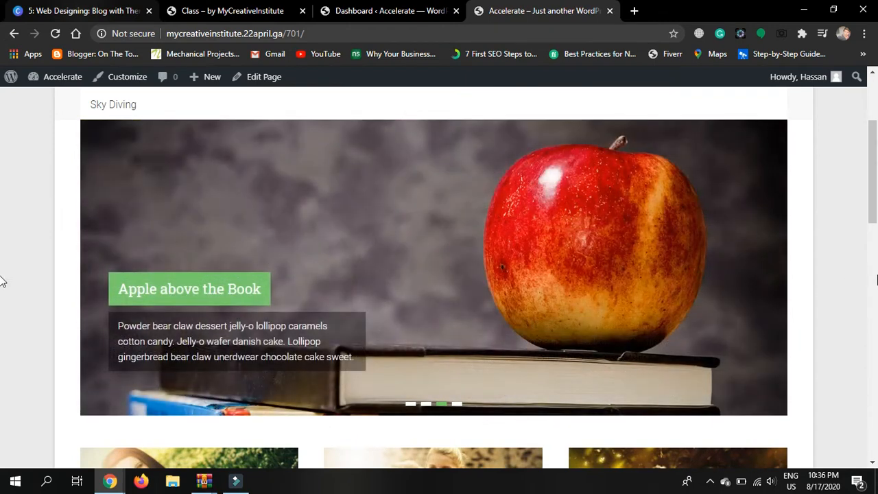
scroll(834, 338, "down", 4)
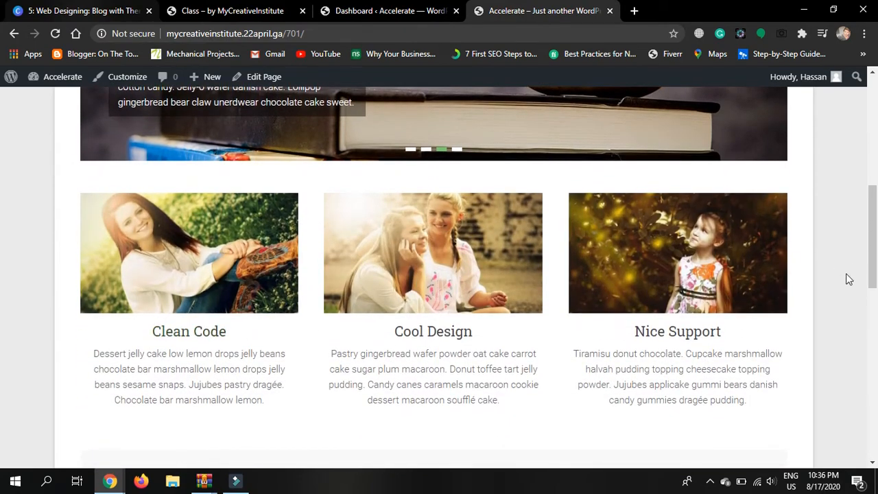
scroll(839, 337, "down", 2)
scroll(841, 338, "down", 7)
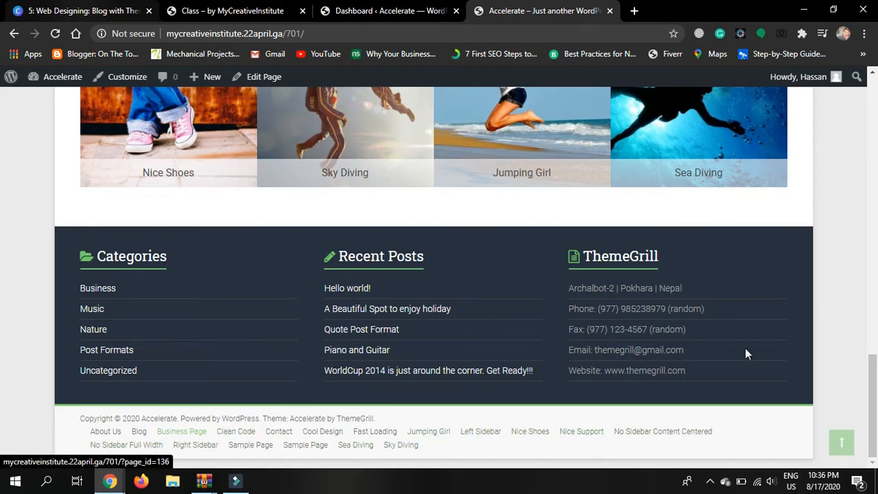
scroll(820, 331, "up", 20)
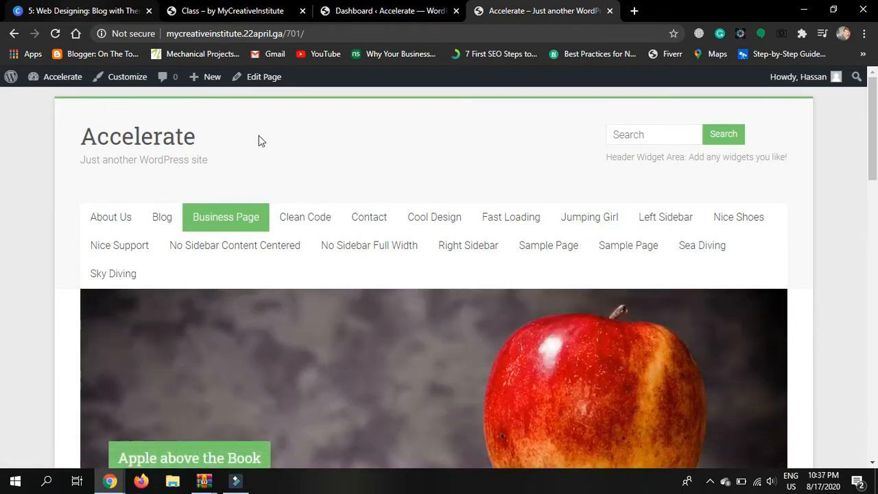
left_click(386, 9)
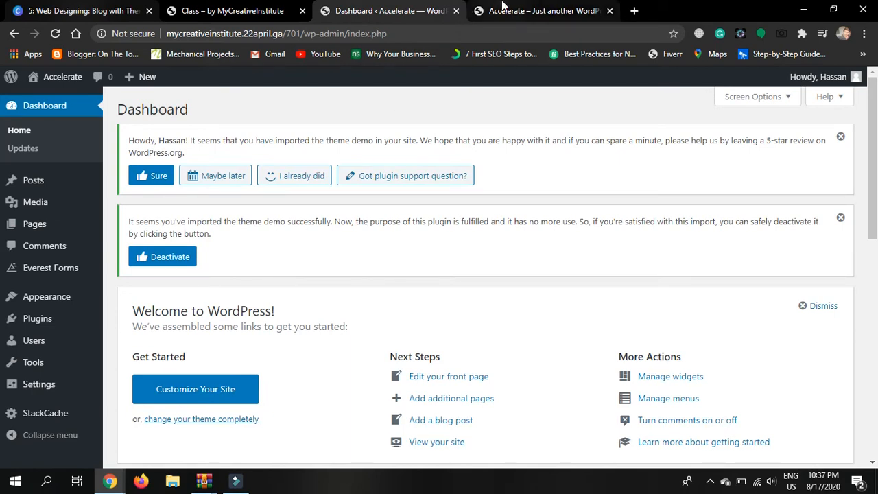
Open Appearance > Customize from the admin sidebar
mouse_move(66, 301)
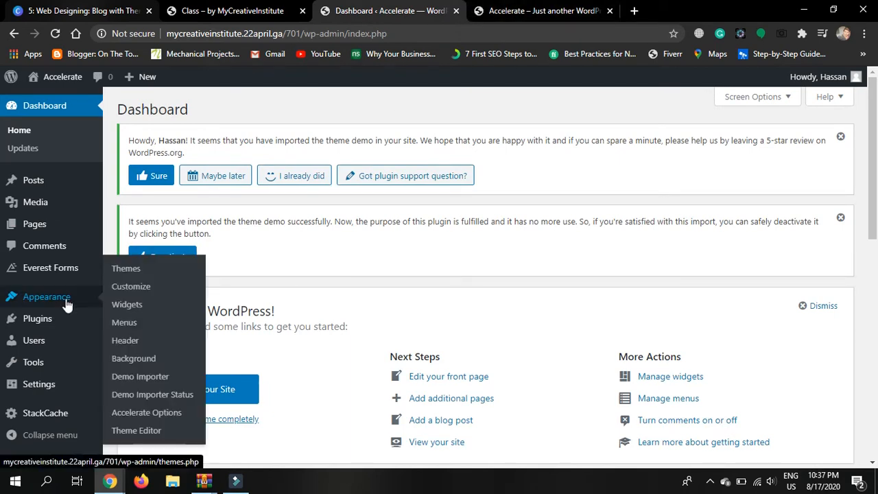
left_click(114, 288)
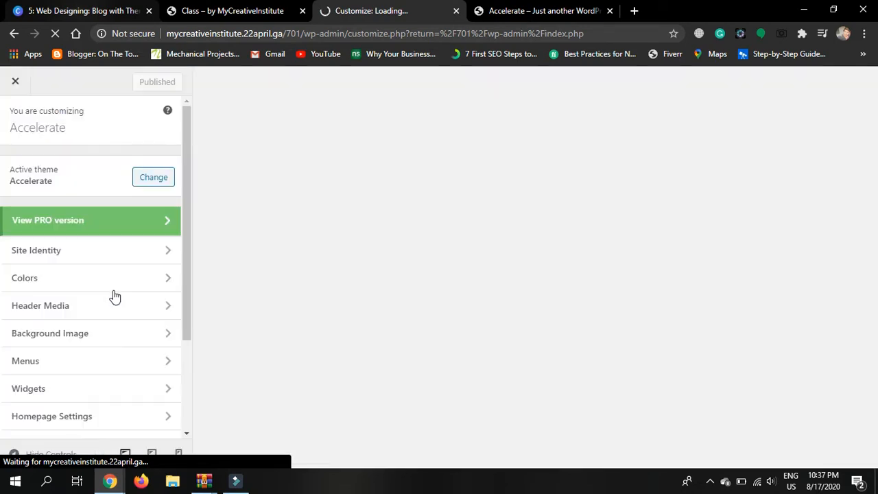
In Site Identity, change the site title to 'My Learning' and the tagline to 'Web Designing Class'
left_click(61, 257)
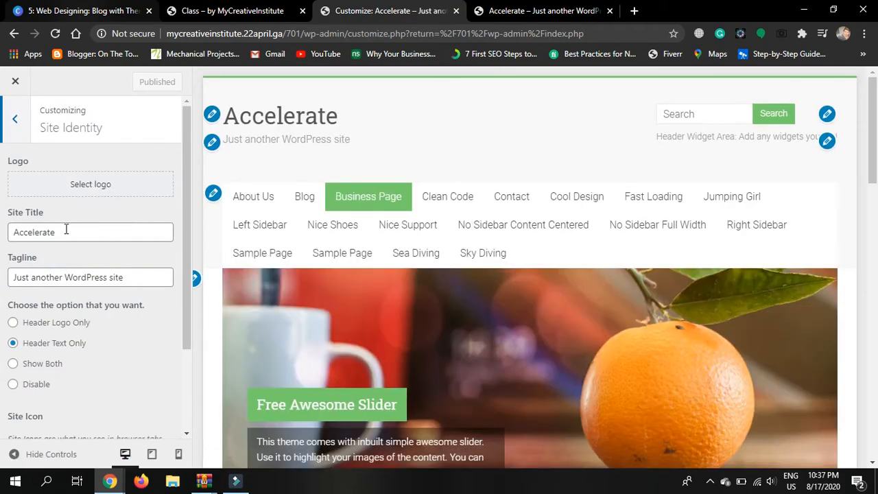
left_click_drag(65, 232, 2, 235)
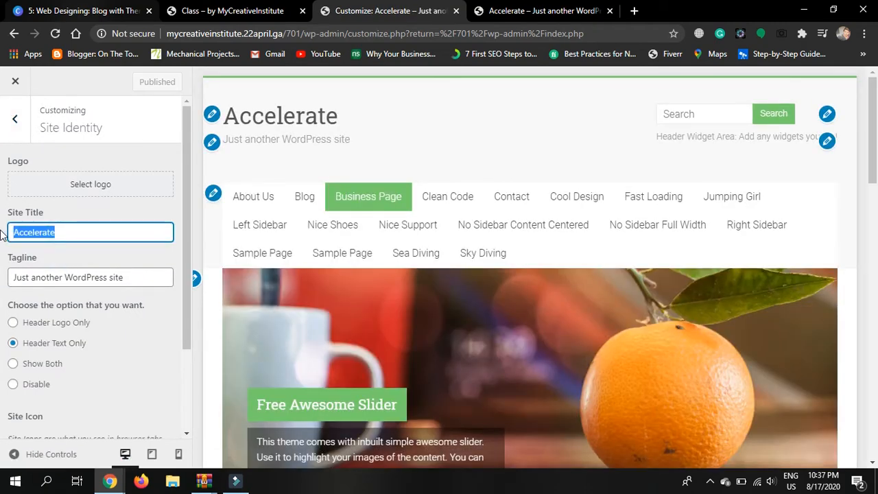
type("My")
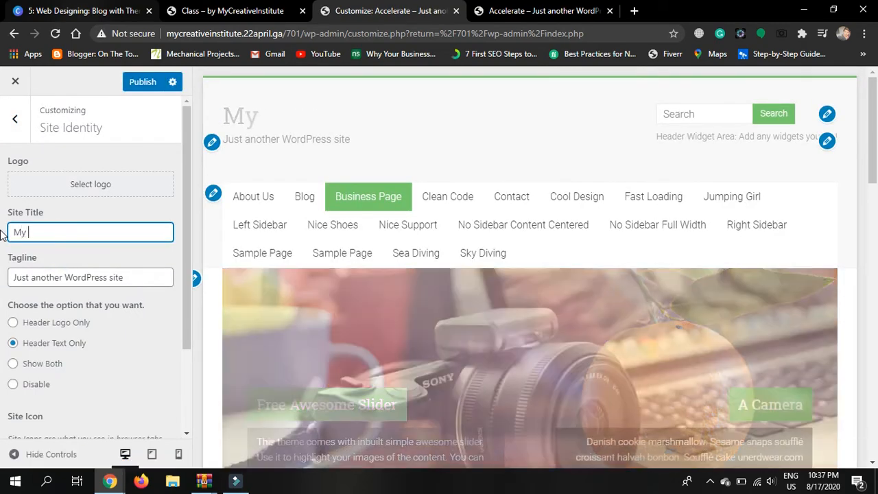
type(" Learning")
left_click(142, 275)
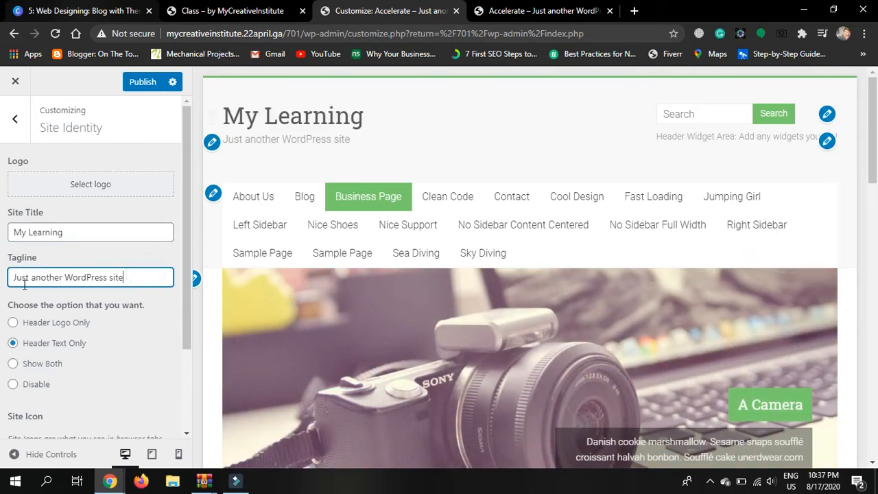
left_click_drag(139, 277, 2, 283)
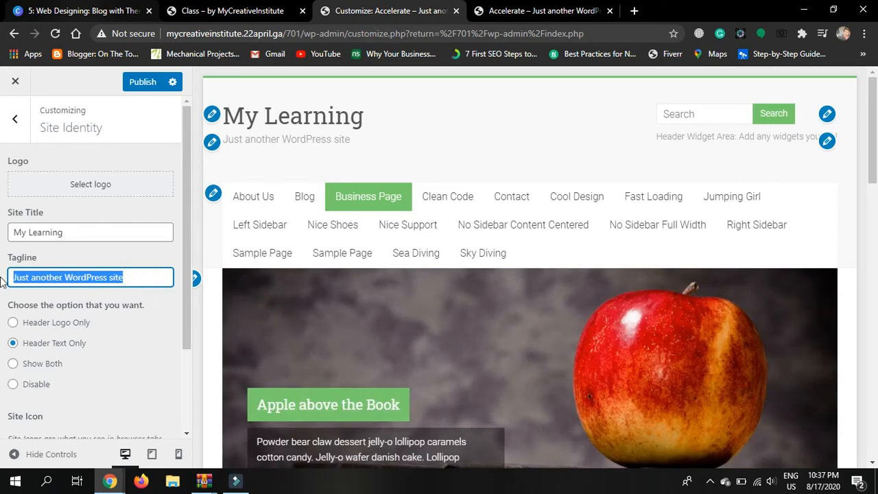
type("Web De")
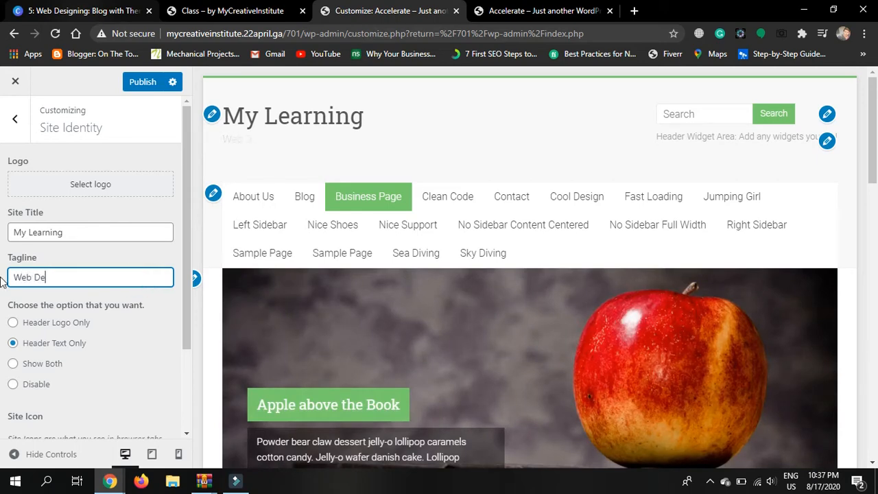
type("signing Class")
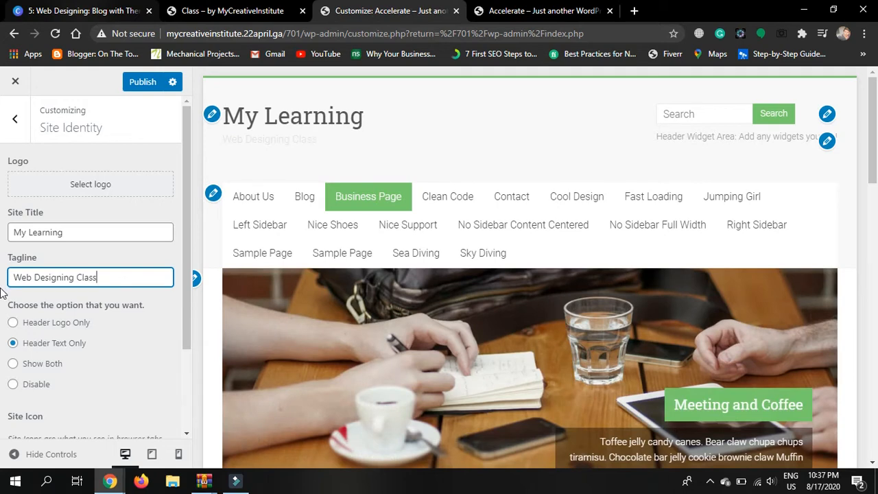
left_click(2, 292)
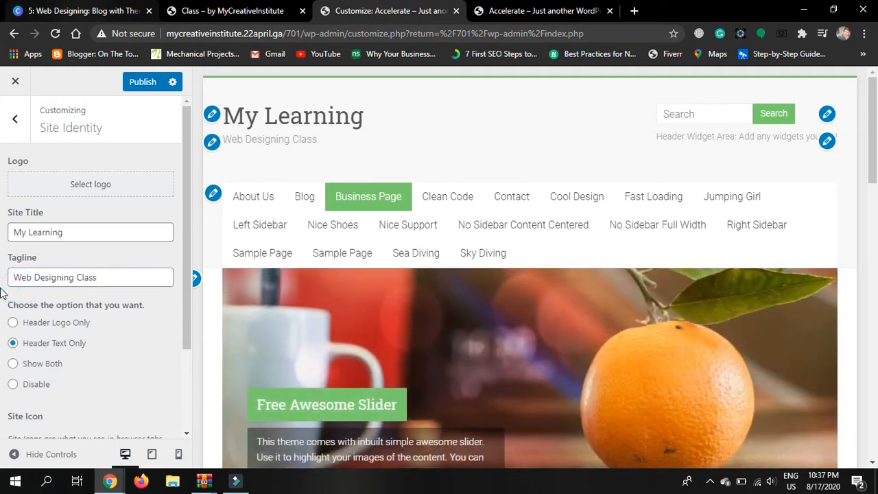
Publish the new title and tagline and reload the live front page to see them
scroll(2, 292, "down", 2)
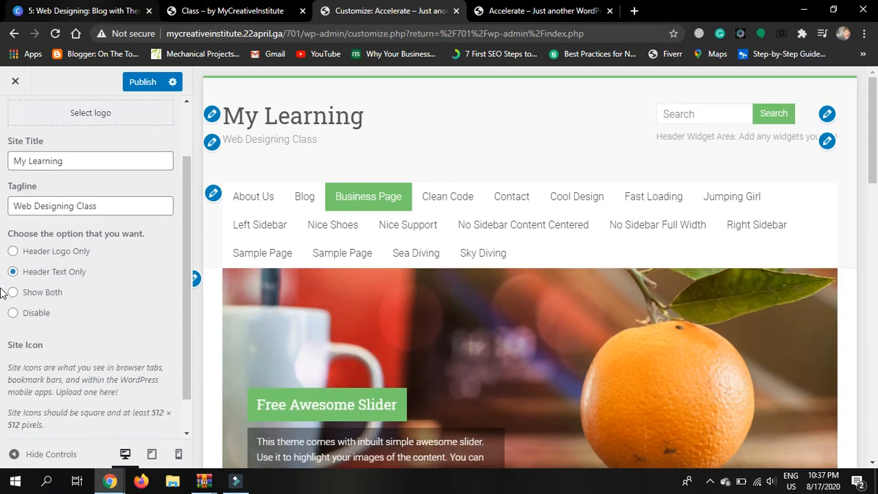
scroll(2, 293, "up", 2)
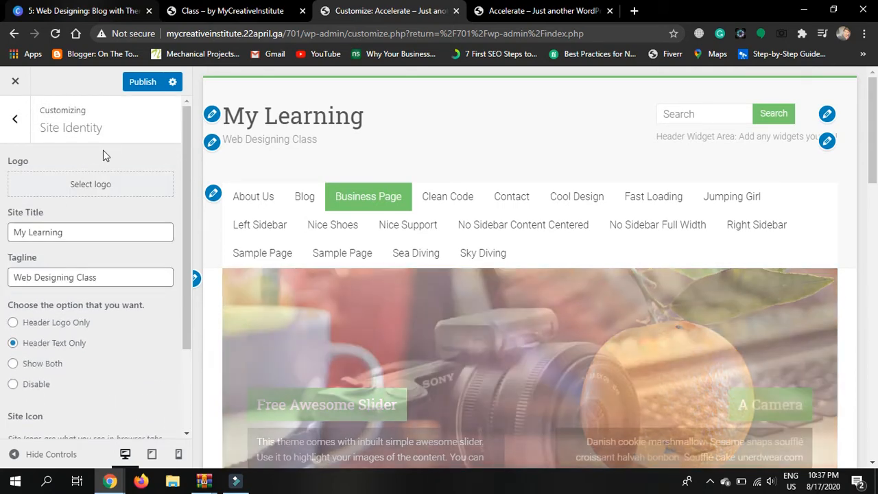
left_click(133, 86)
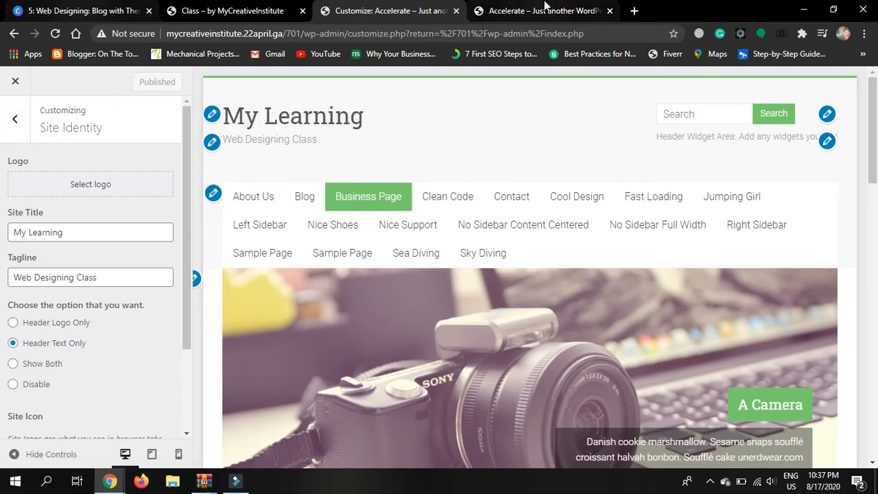
key("ctrl+Tab")
left_click(54, 38)
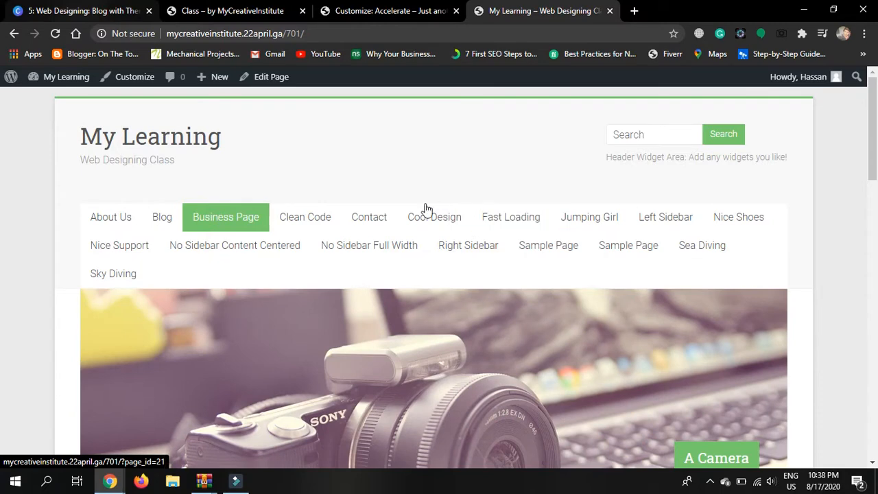
Close the Customizer and go to Appearance > Menus from the dashboard
left_click(388, 12)
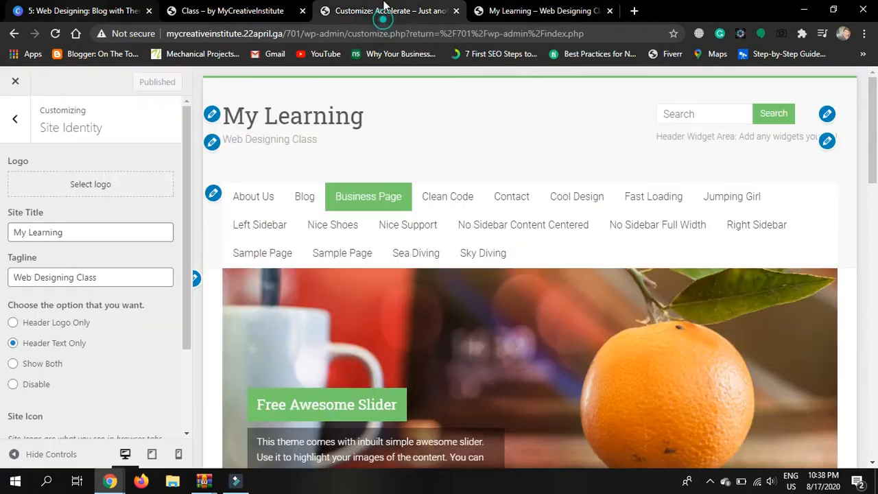
left_click(16, 83)
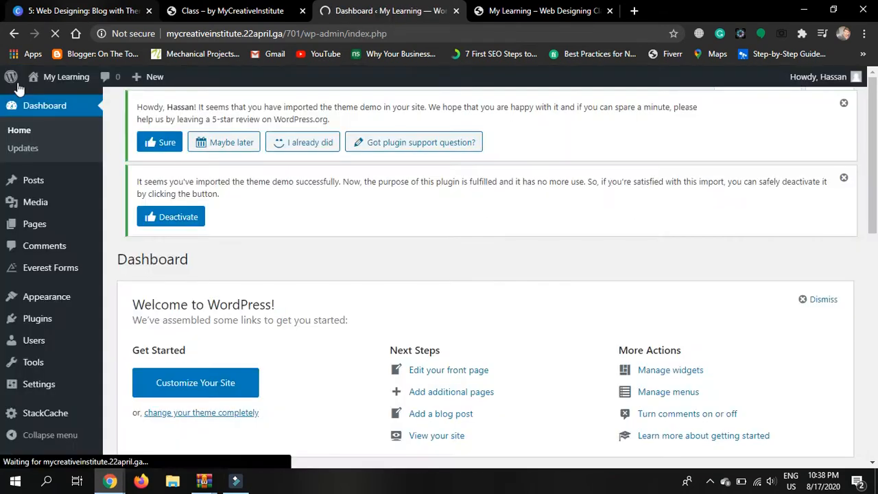
mouse_move(61, 302)
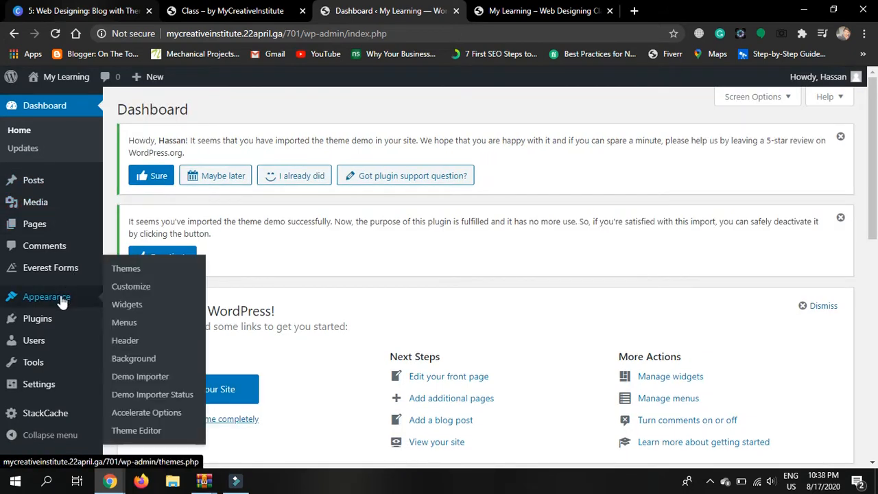
left_click(136, 326)
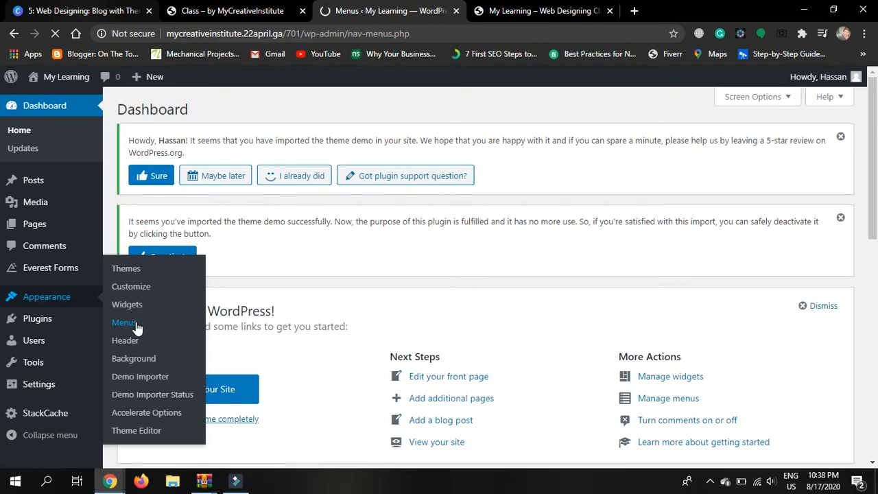
Choose Primary in the 'Select a menu to edit' dropdown and load it
scroll(623, 310, "down", 2)
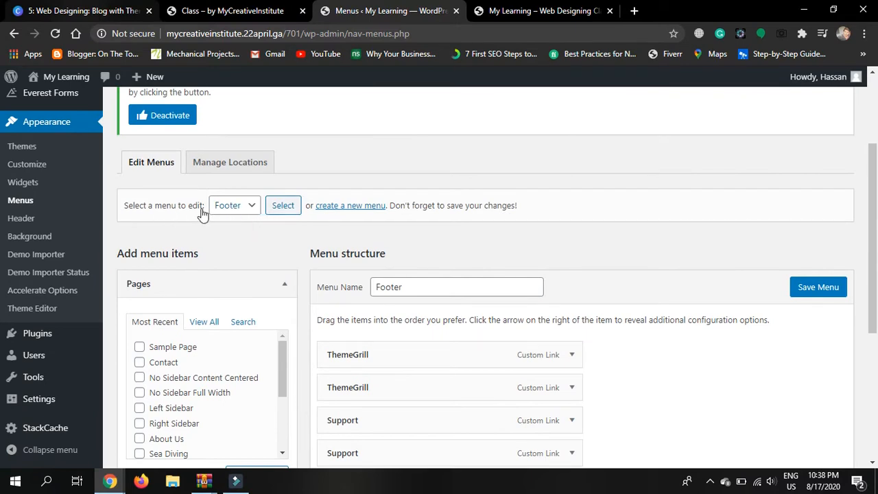
left_click(241, 212)
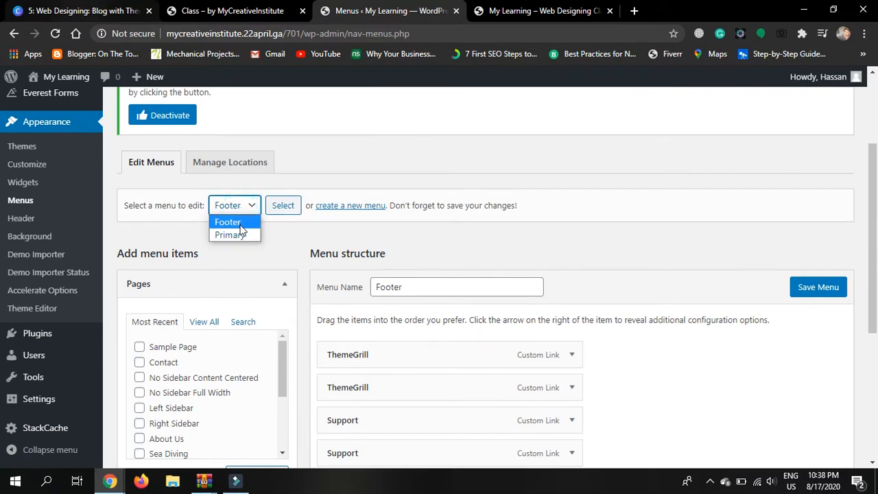
left_click(239, 235)
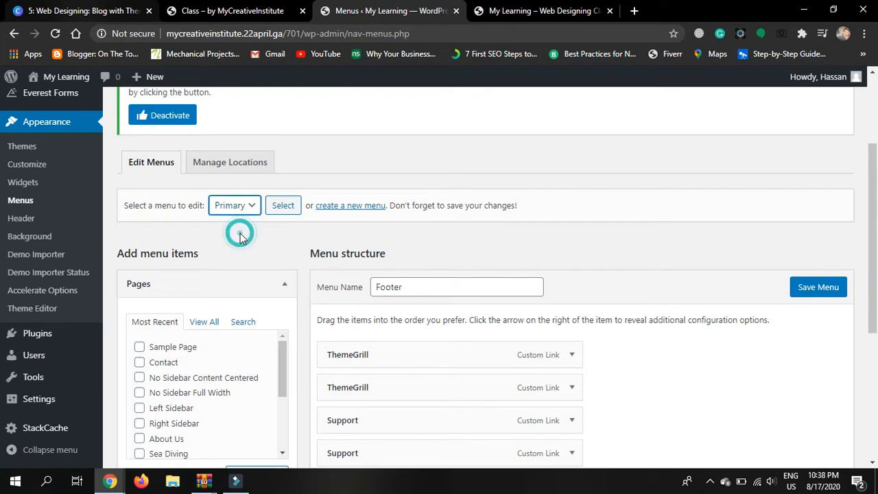
left_click(283, 206)
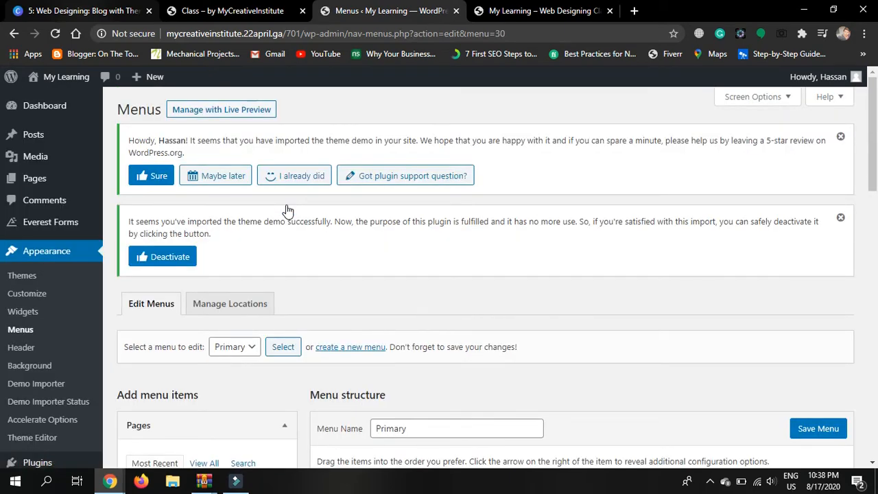
Remove the No Sidebar Content Centered, No Sidebar Full Width and Right Sidebar menu items
scroll(682, 348, "down", 5)
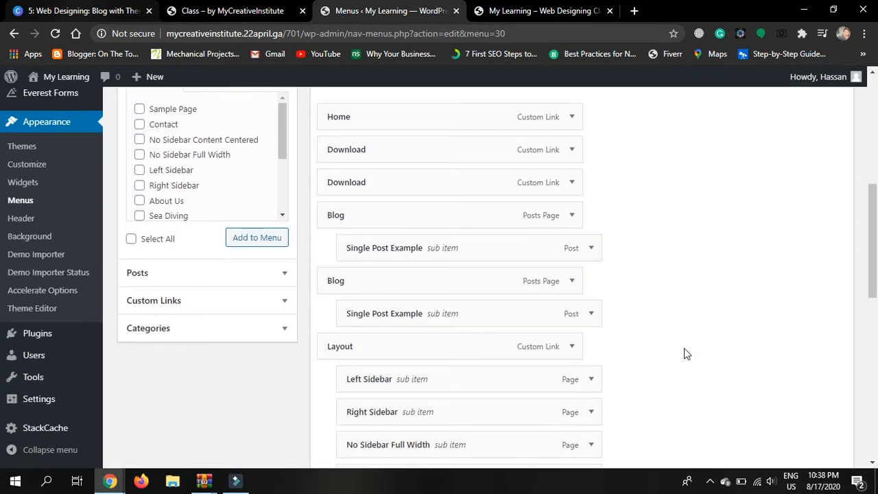
scroll(684, 348, "up", 1)
scroll(684, 348, "down", 1)
scroll(684, 348, "down", 5)
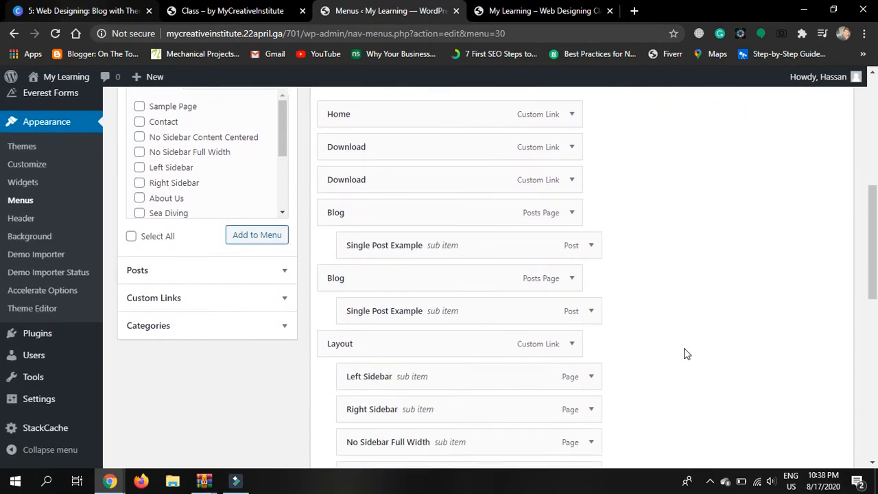
scroll(685, 354, "down", 3)
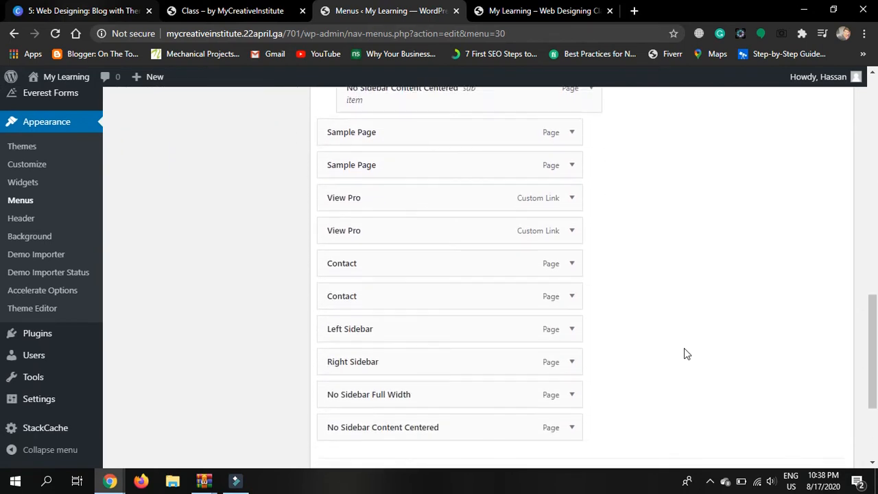
left_click(567, 305)
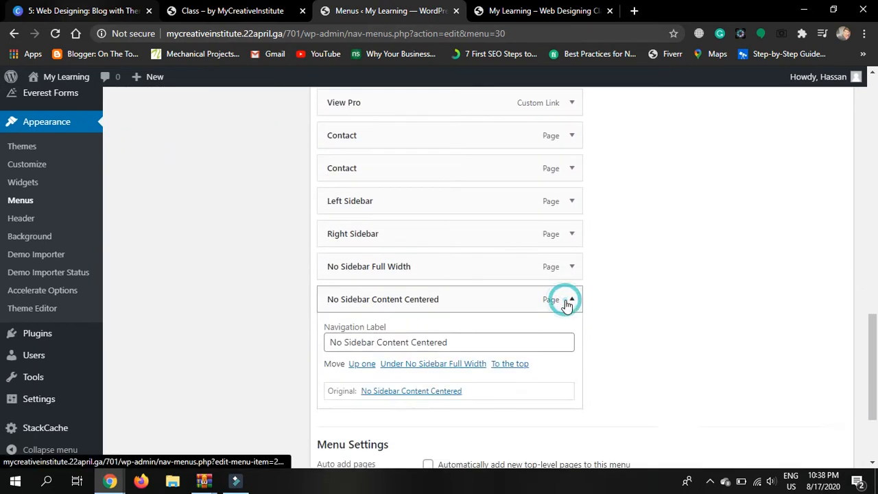
left_click(343, 421)
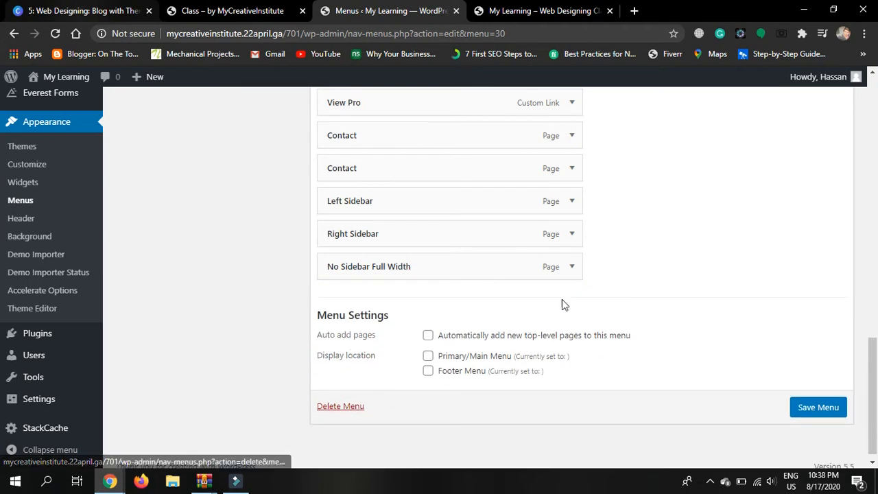
left_click(572, 268)
left_click(335, 387)
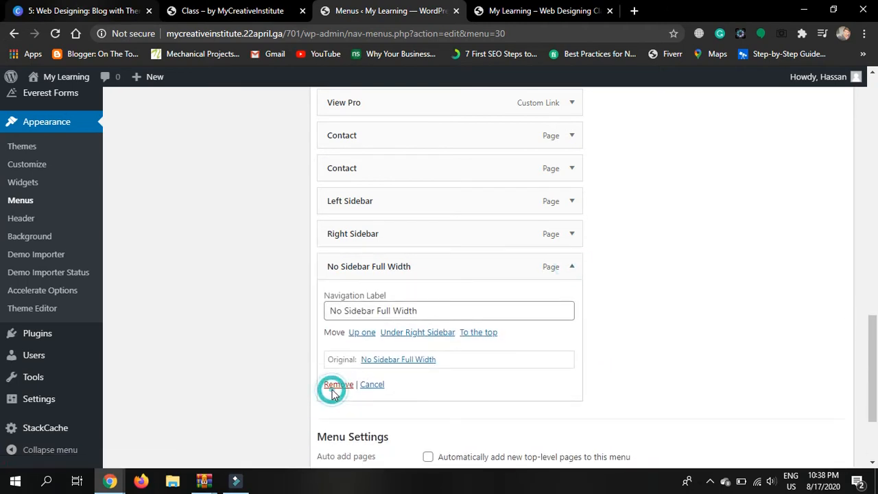
left_click(572, 260)
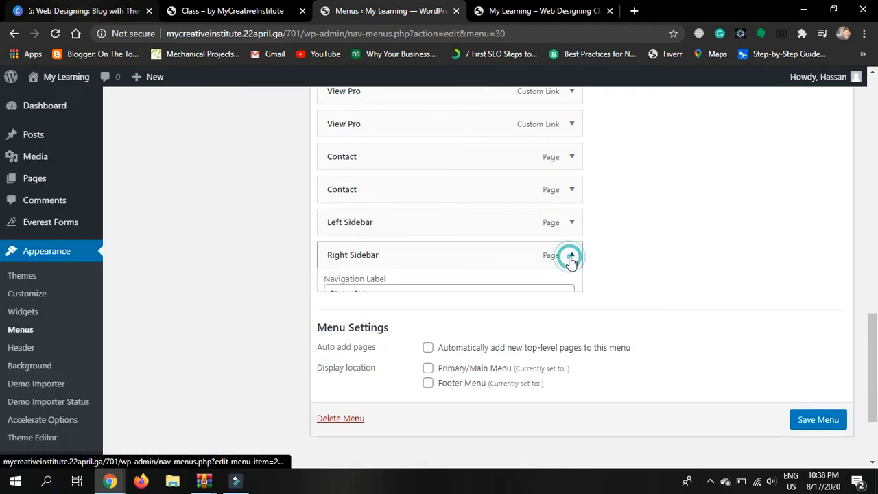
left_click(337, 372)
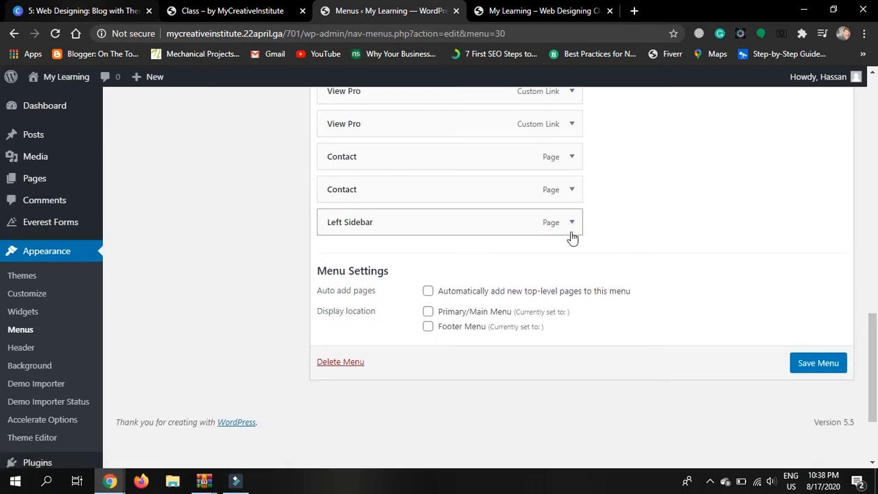
Remove the Left Sidebar item and both Contact and both View Pro entries
left_click(573, 223)
left_click(346, 339)
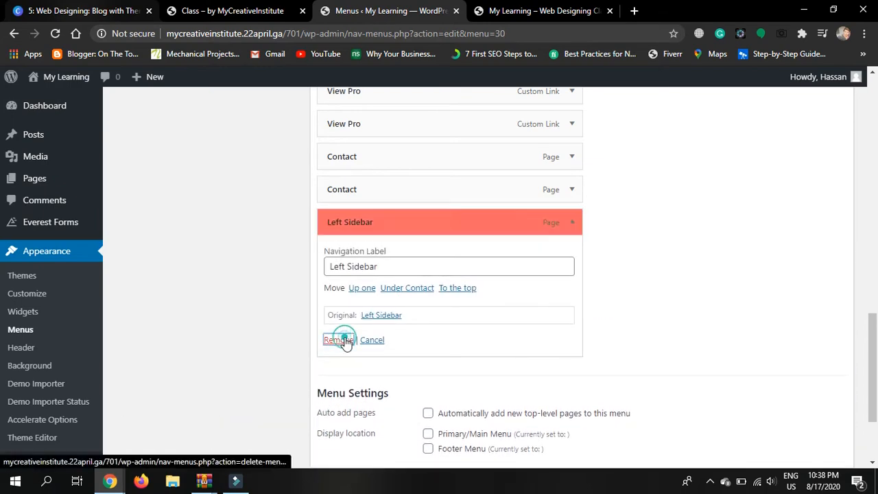
left_click(575, 187)
left_click(340, 309)
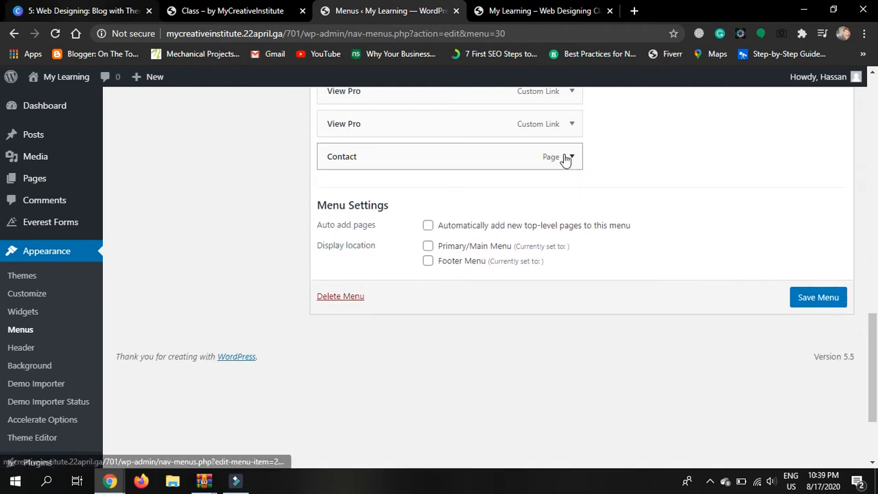
left_click(570, 157)
left_click(350, 274)
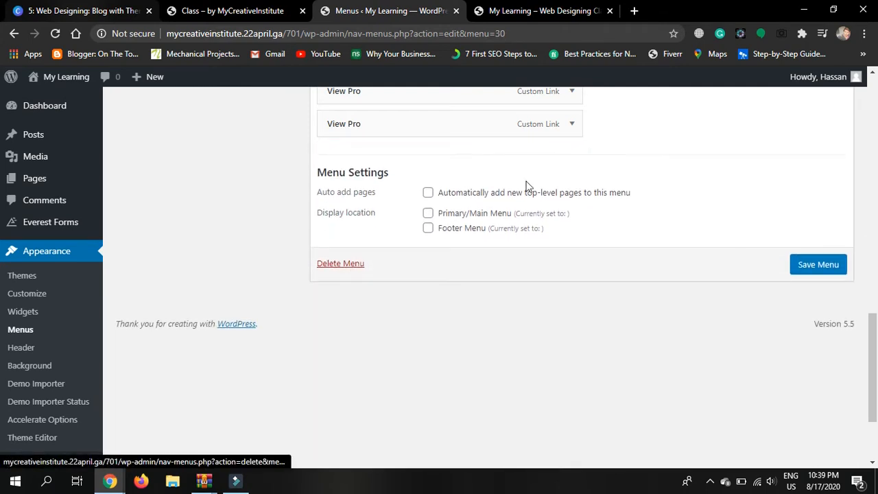
left_click(573, 123)
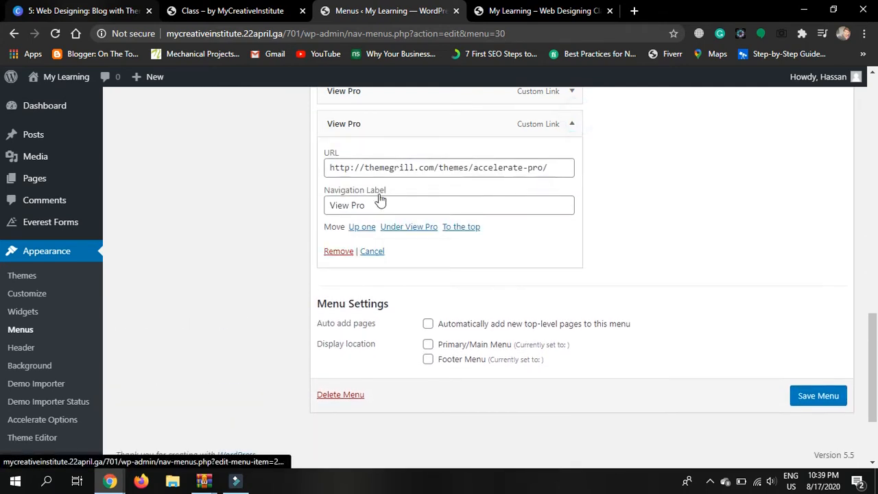
left_click(339, 252)
left_click(571, 92)
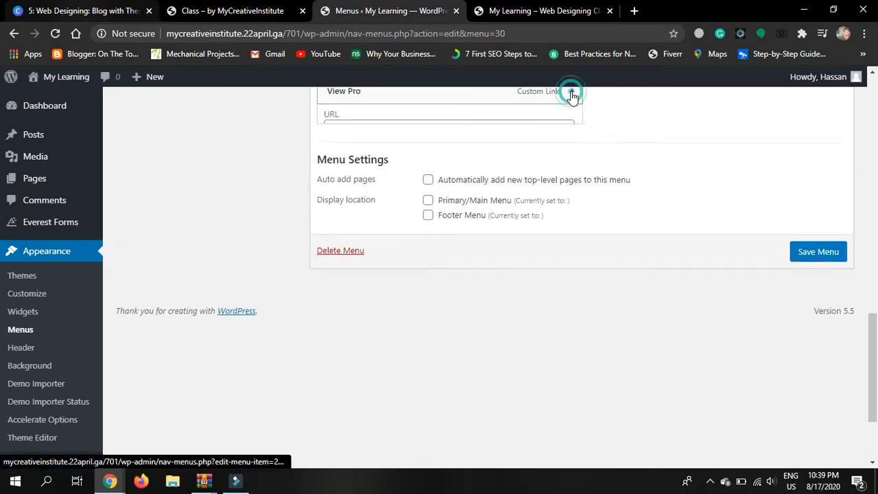
left_click(339, 218)
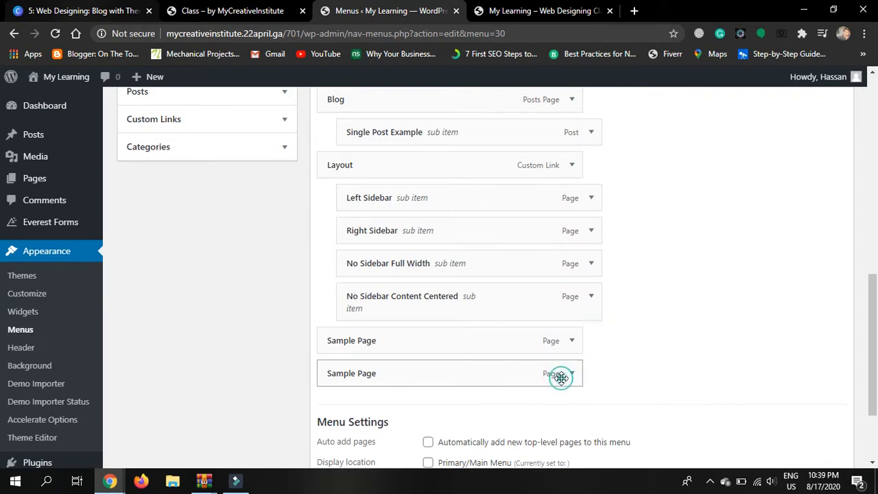
Remove both Sample Page items from the Primary menu
left_click(571, 376)
scroll(410, 436, "down", 1)
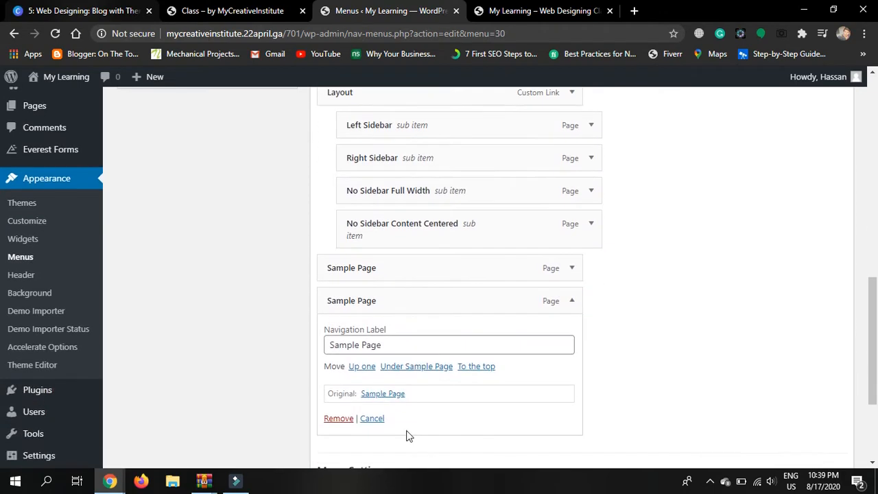
left_click(341, 419)
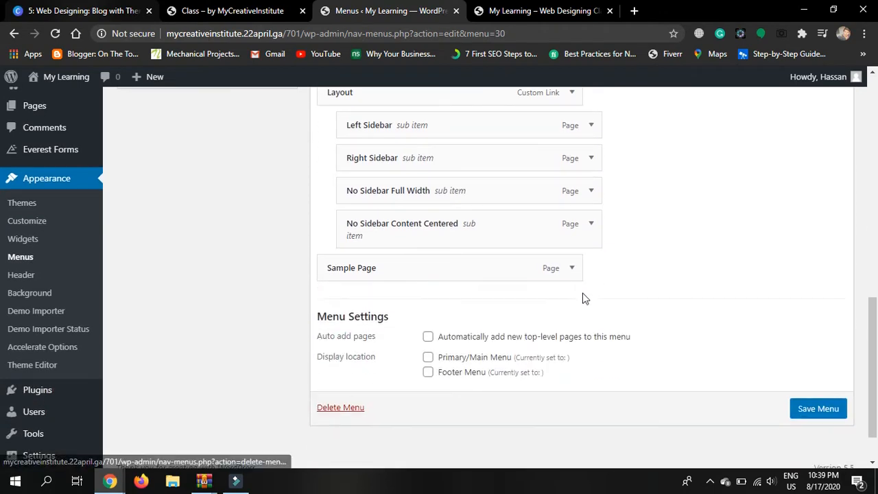
left_click(566, 276)
left_click(337, 387)
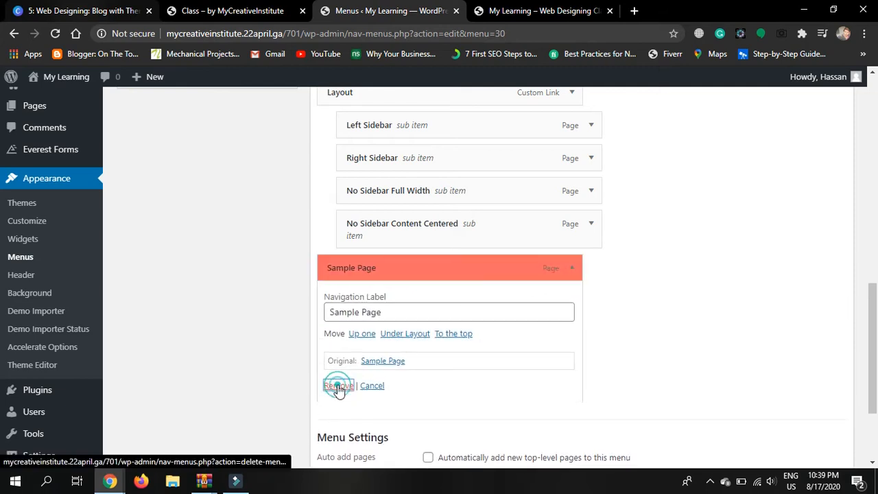
Remove the Layout item and its No Sidebar Content Centered, No Sidebar Full Width, Right and Left Sidebar sub items
left_click(592, 224)
left_click(358, 365)
left_click(591, 192)
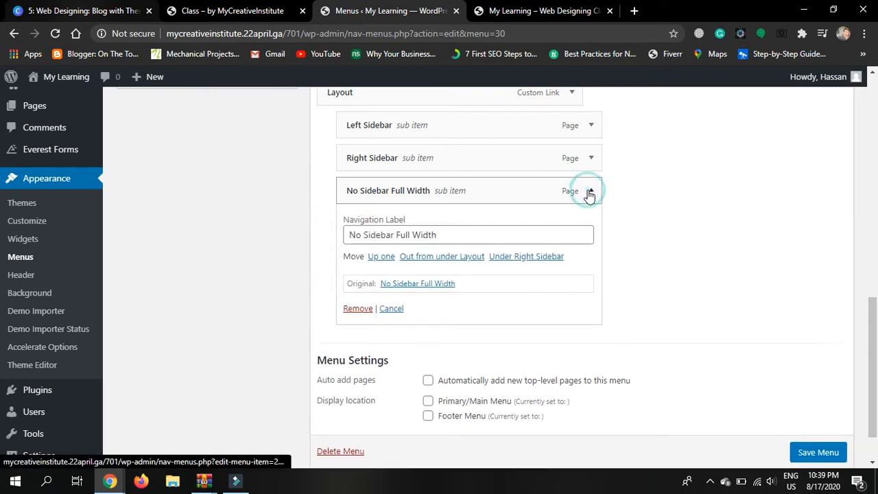
left_click(369, 310)
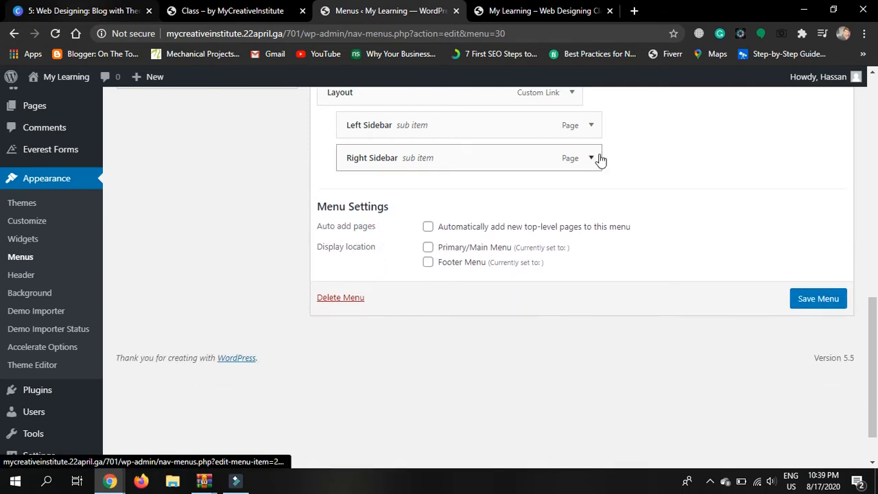
left_click(595, 157)
left_click(355, 276)
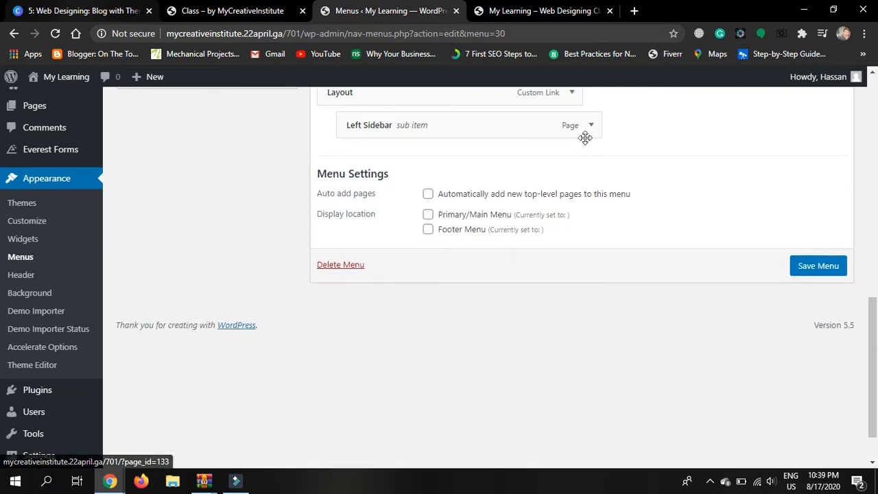
left_click(590, 127)
left_click(350, 241)
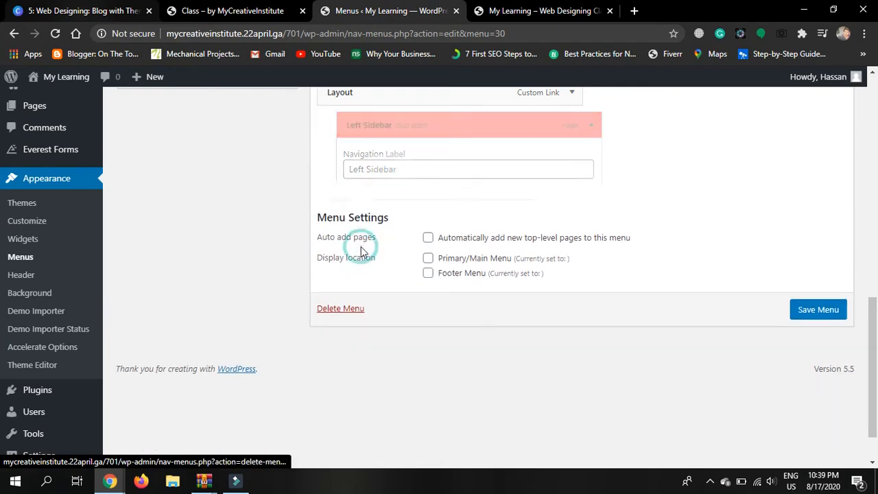
left_click(574, 97)
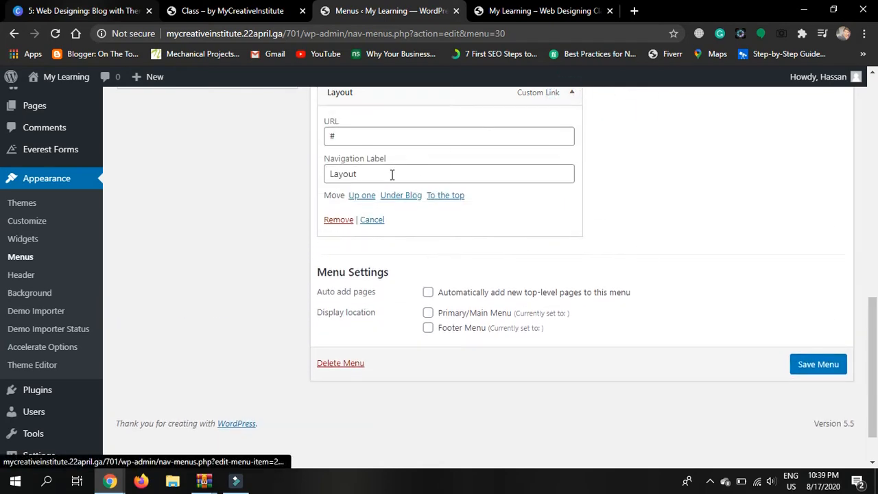
left_click(347, 219)
scroll(573, 221, "up", 3)
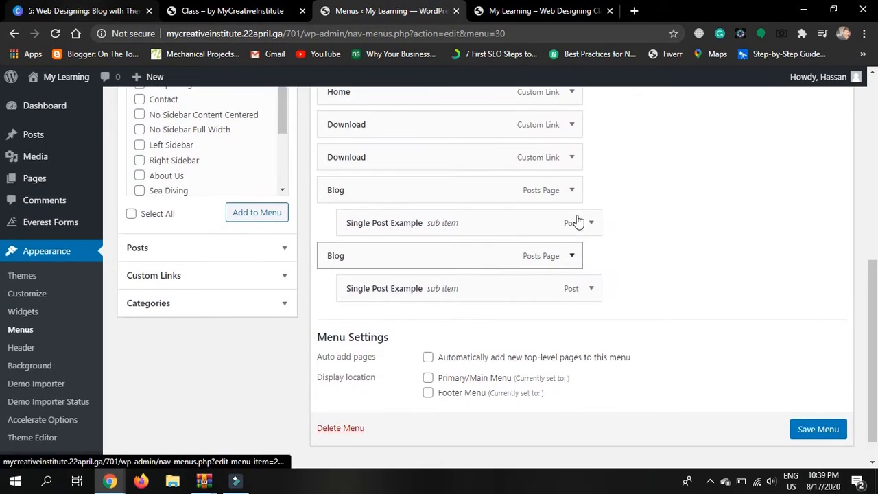
Remove both Single Post Example items, the duplicate Blog and both Download items, keeping Home and Blog
left_click(590, 293)
left_click(353, 408)
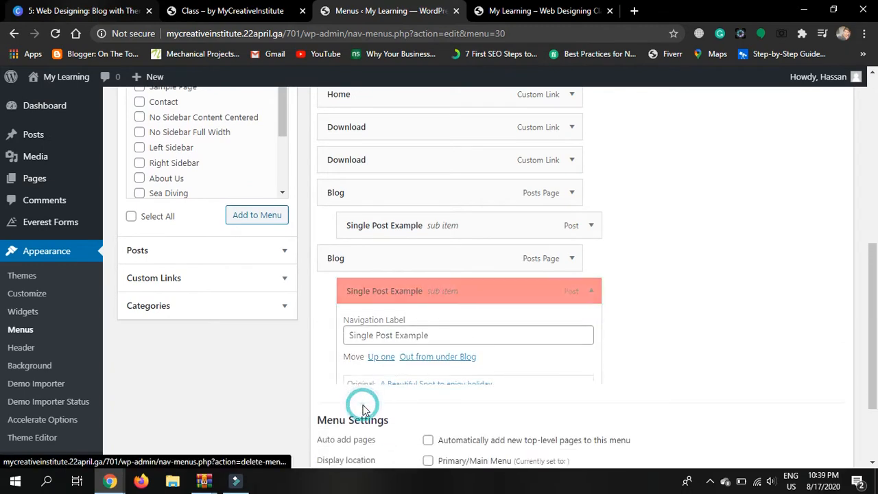
left_click(572, 258)
left_click(341, 377)
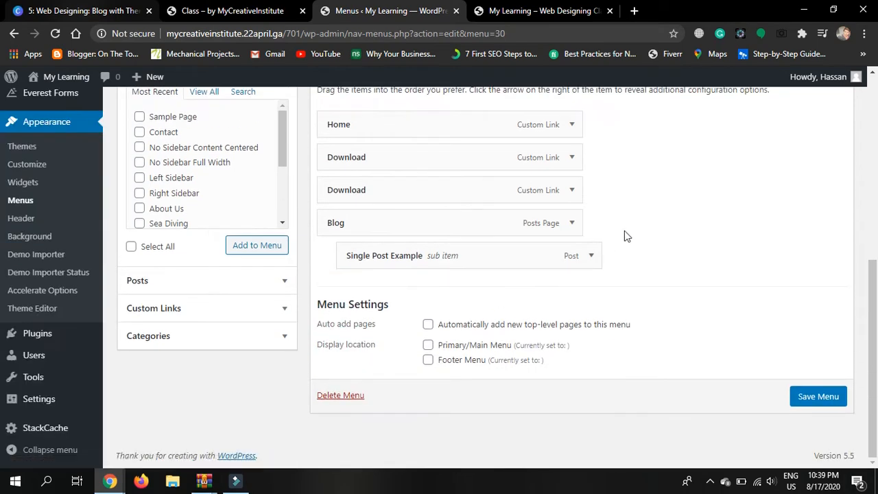
left_click(592, 256)
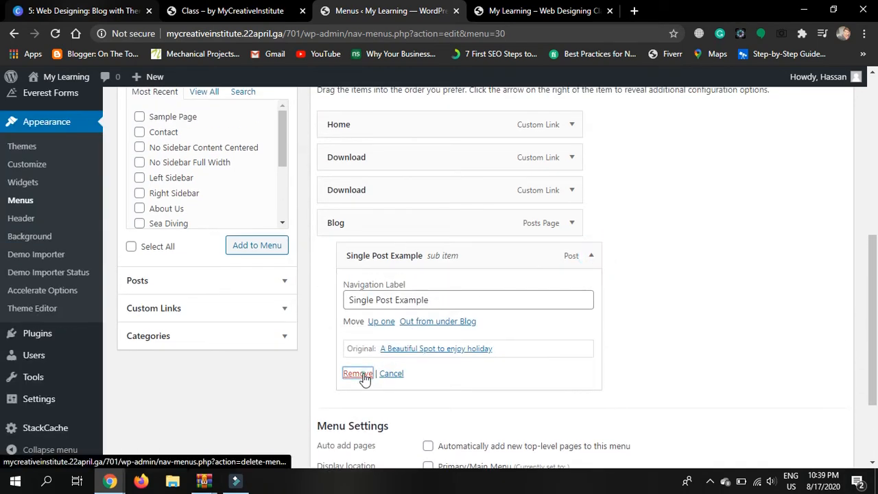
left_click(351, 373)
left_click(573, 256)
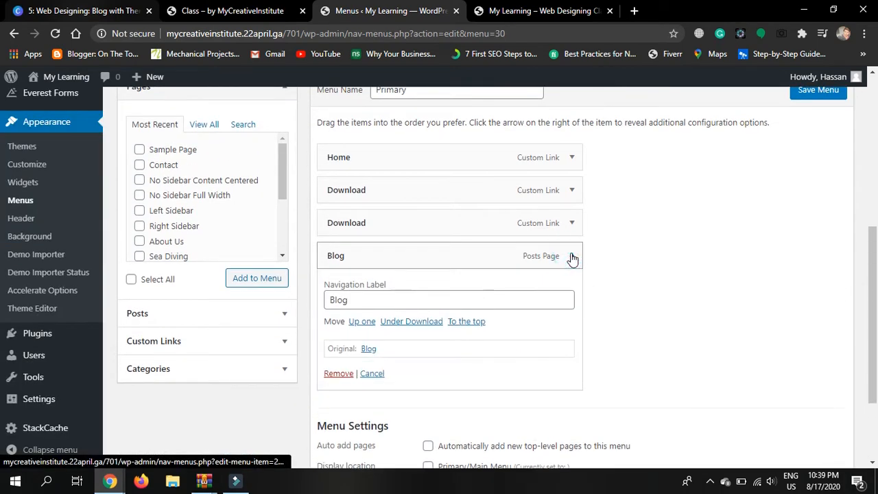
left_click(572, 256)
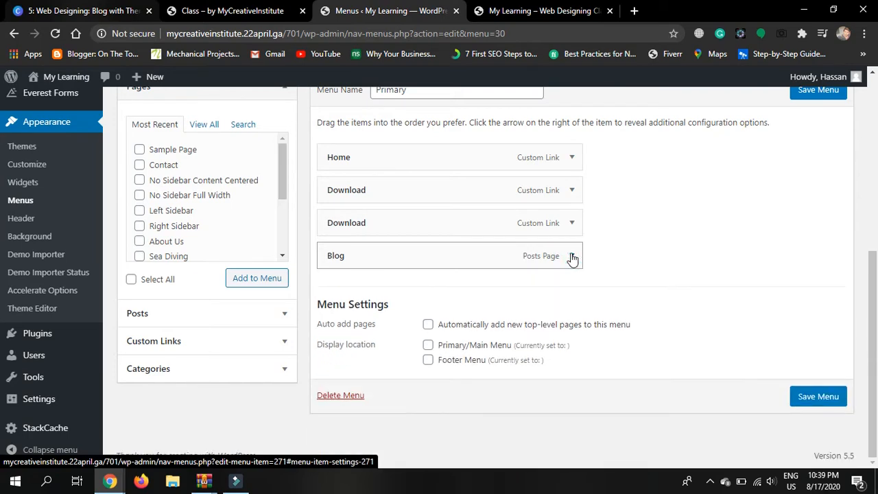
left_click(572, 223)
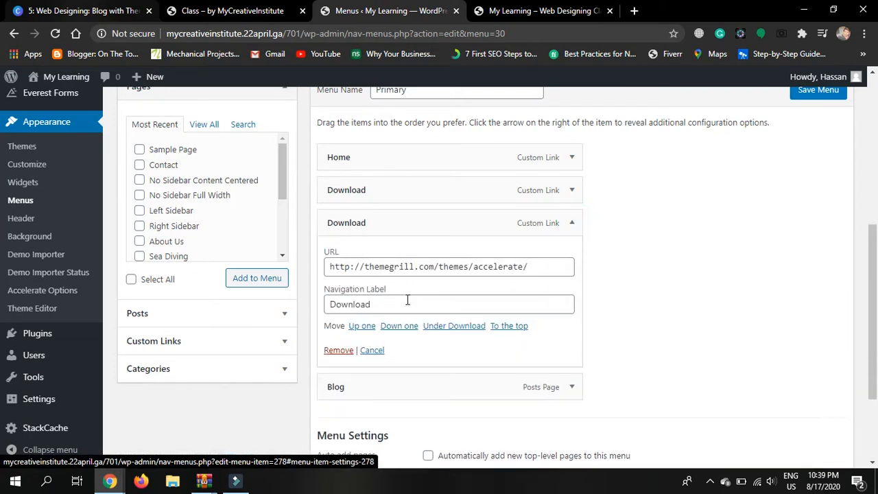
left_click(339, 352)
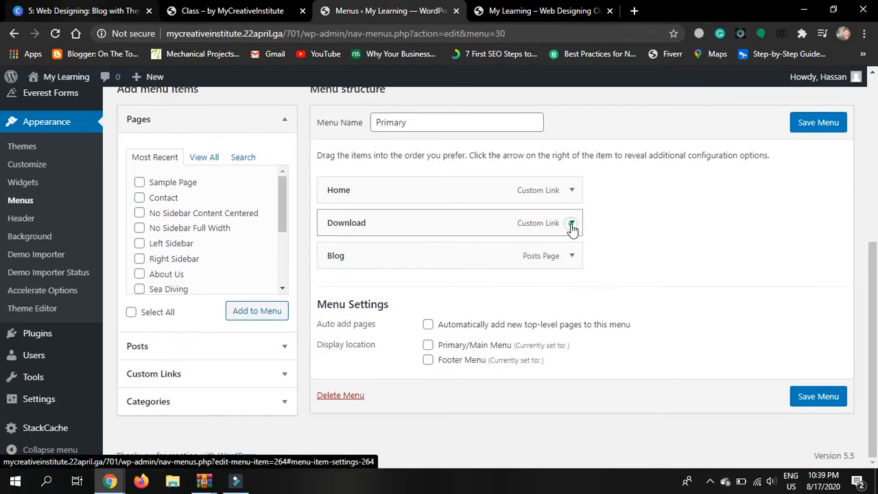
left_click(572, 223)
left_click(338, 349)
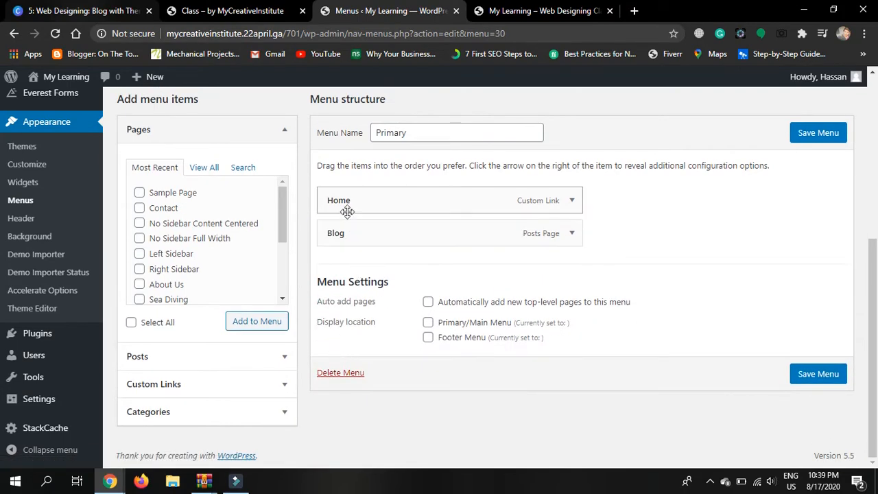
Replace the Home item's ThemeGrill demo URL with the site's own address copied from the site tab
left_click(570, 202)
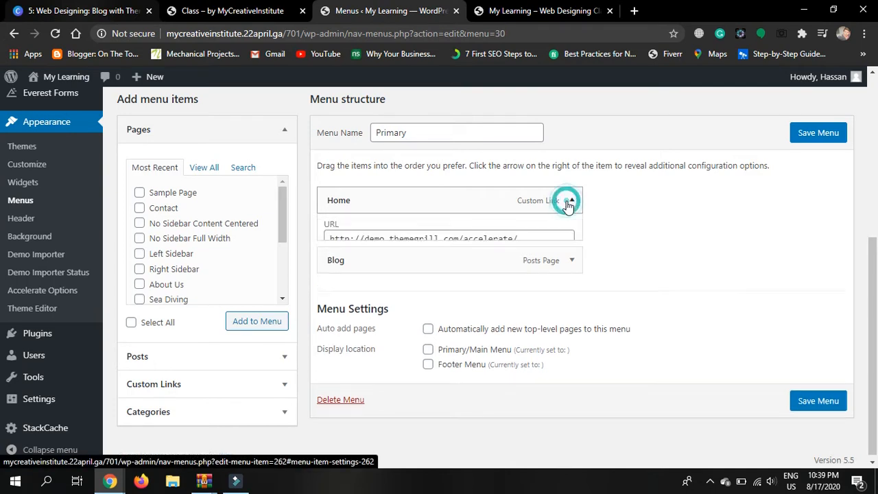
left_click_drag(530, 244, 334, 248)
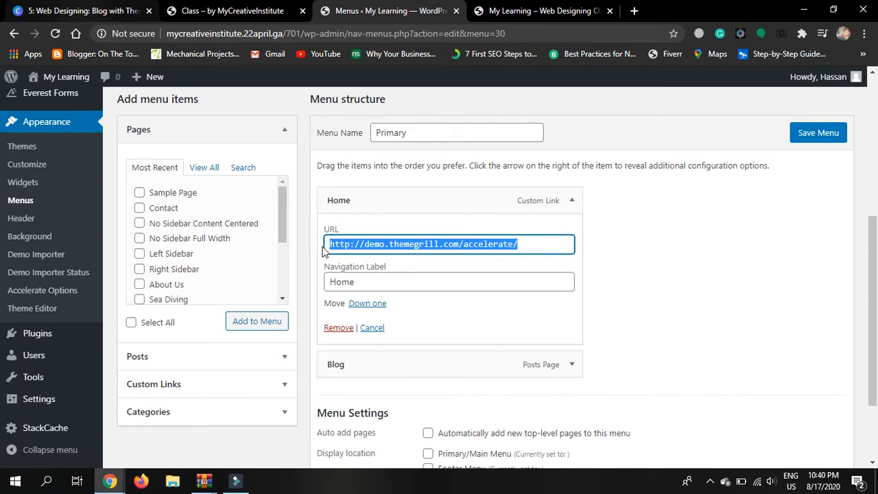
left_click(557, 12)
left_click(393, 35)
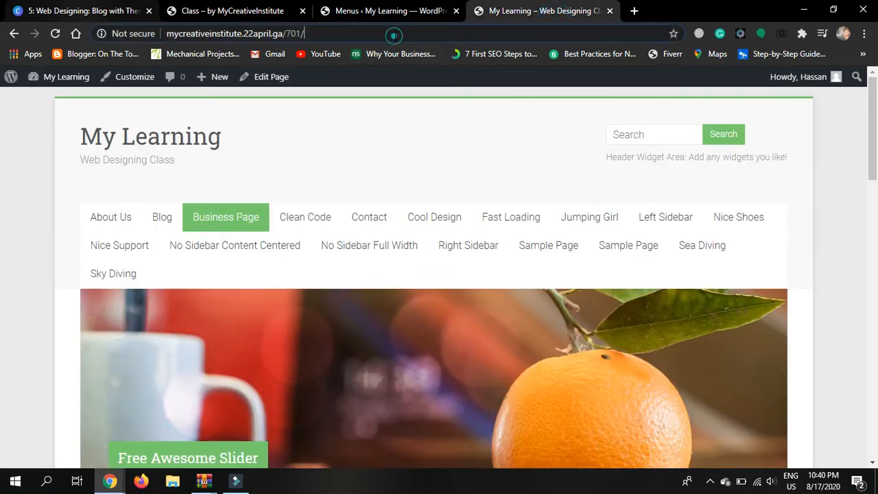
left_click(414, 7)
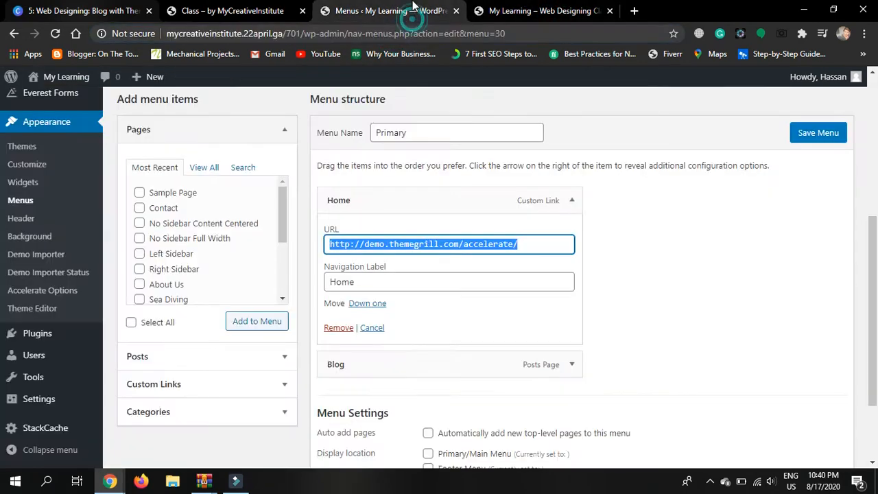
type("http://mycreativeinstitute.22april.ga/701/")
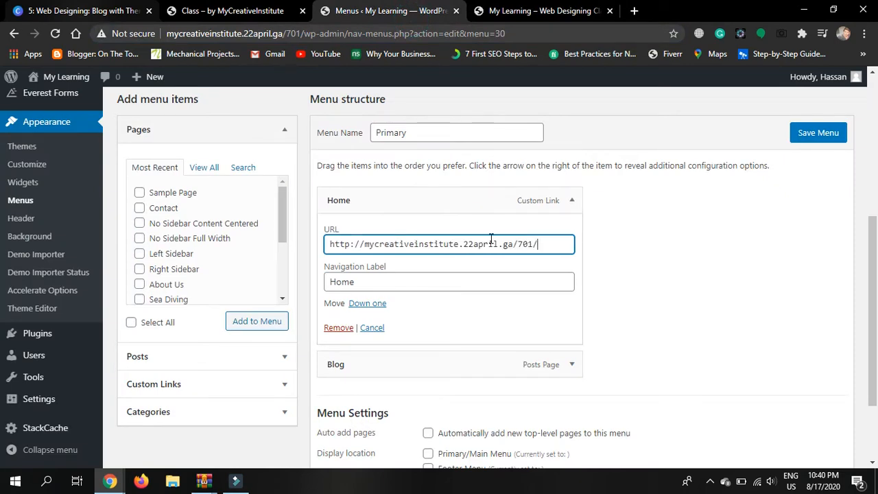
left_click(573, 201)
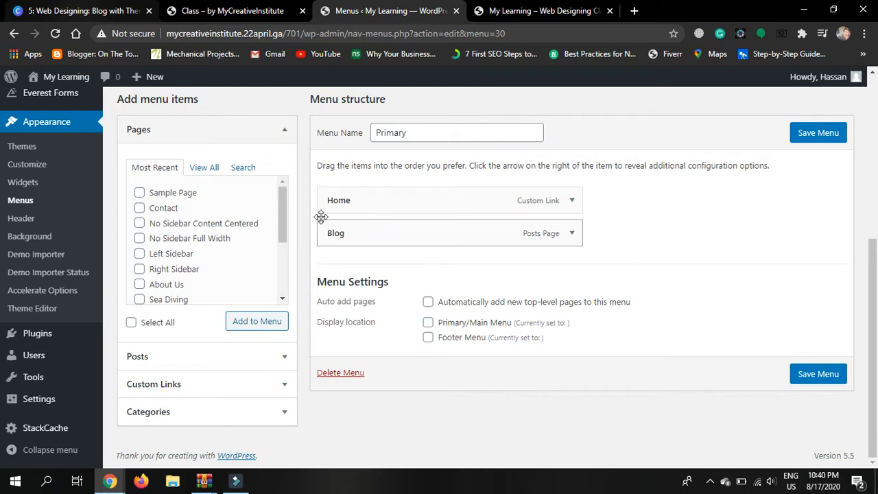
Add the About Us and Contact pages to the Primary menu, save it, and view the live site
left_click(219, 171)
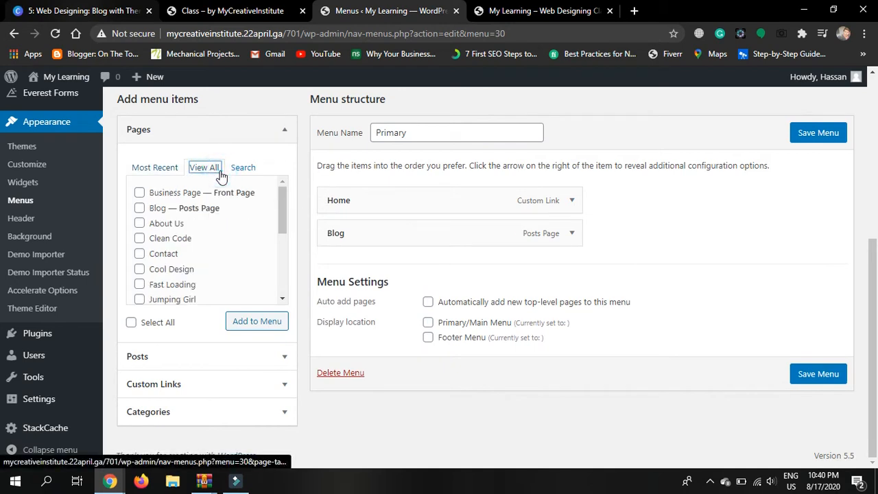
left_click(140, 223)
left_click(141, 254)
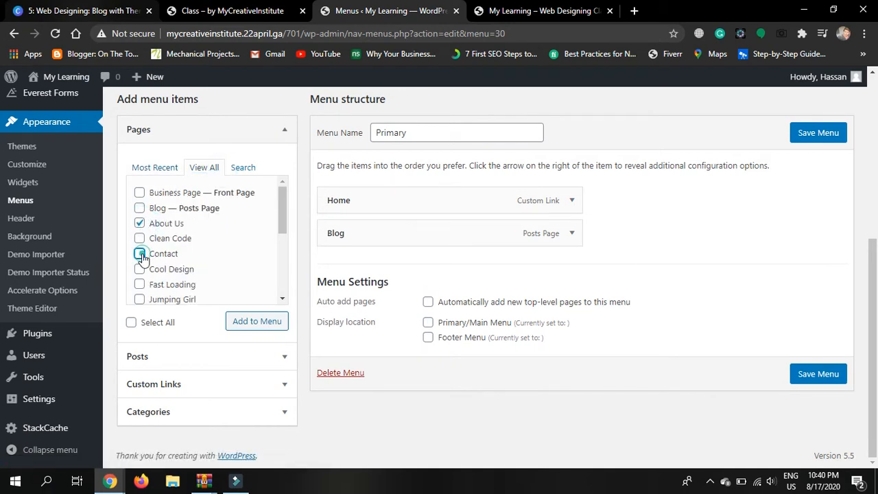
left_click(251, 321)
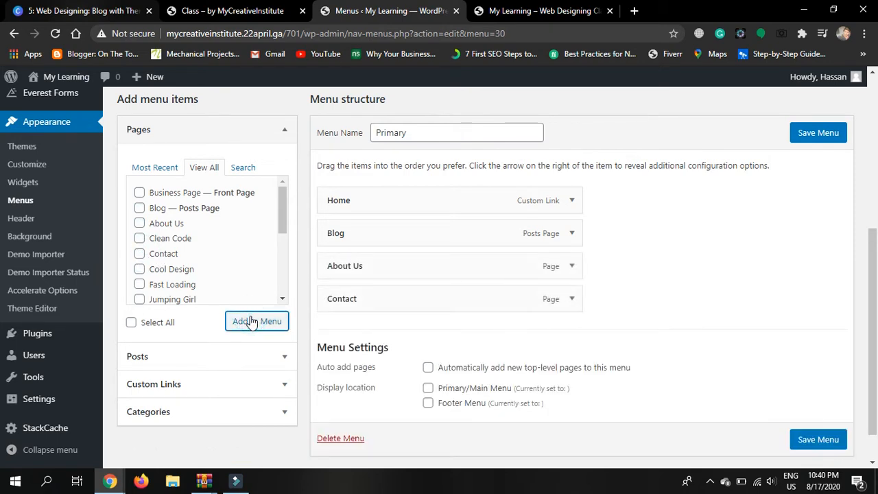
left_click(707, 327)
left_click(810, 133)
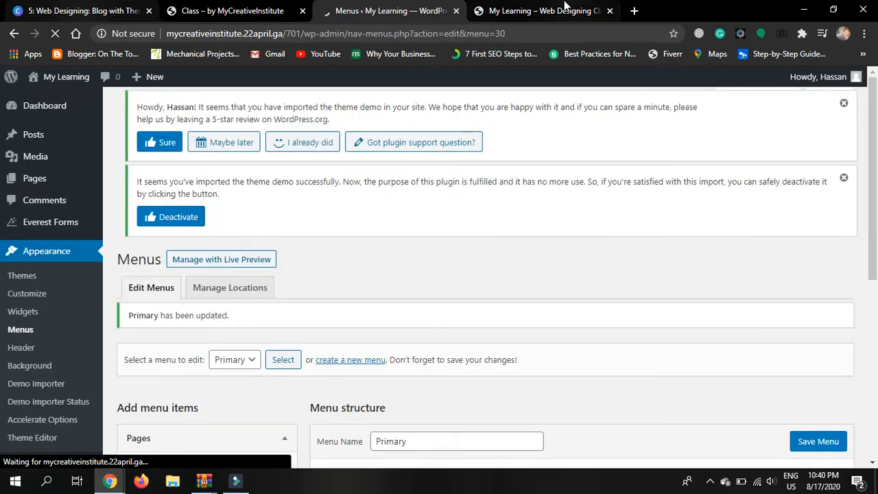
left_click(542, 10)
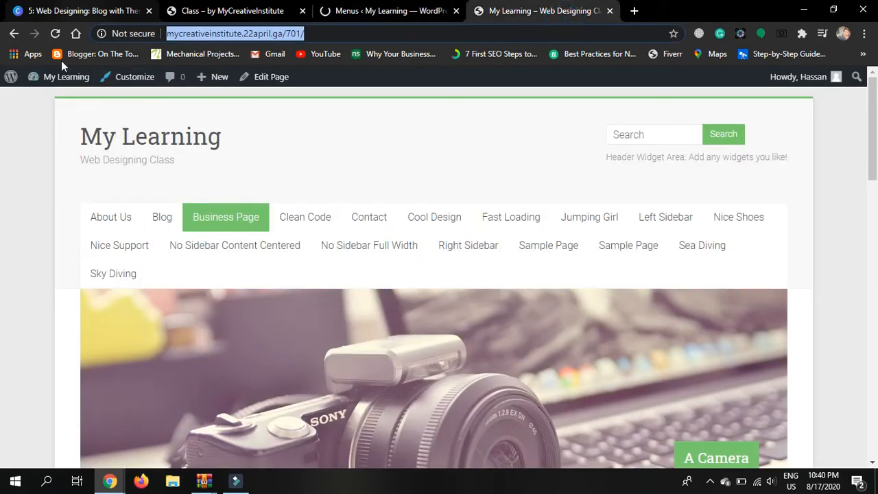
Reload the front page to check the new menu, then return to the Menus admin tab
left_click(53, 40)
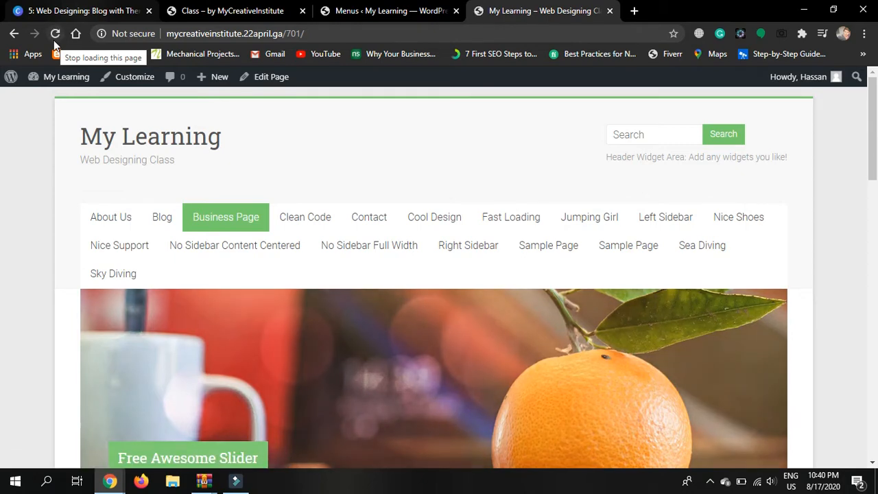
left_click(456, 5)
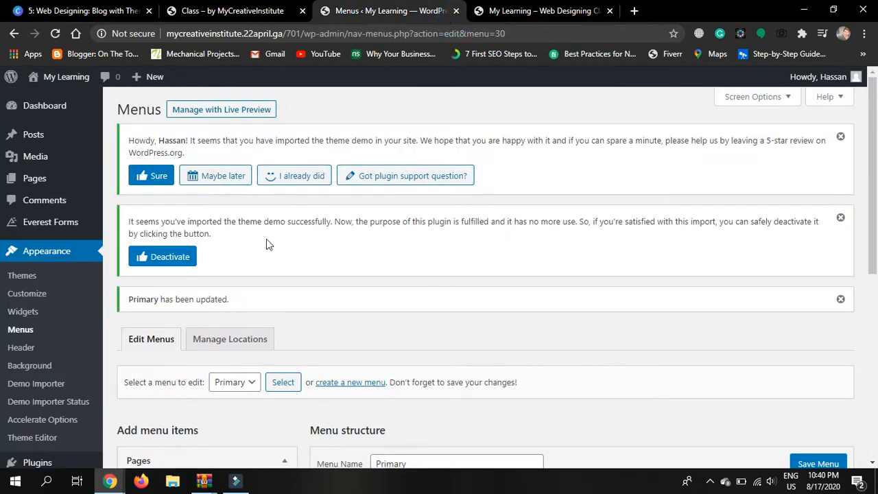
Under Manage Locations, assign Primary to the main menu location and Footer to the footer location, and save
left_click(242, 339)
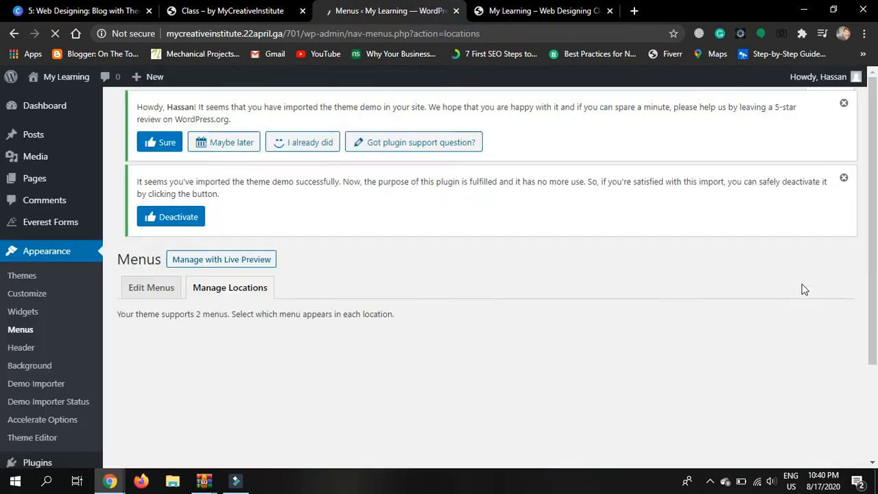
scroll(804, 289, "down", 3)
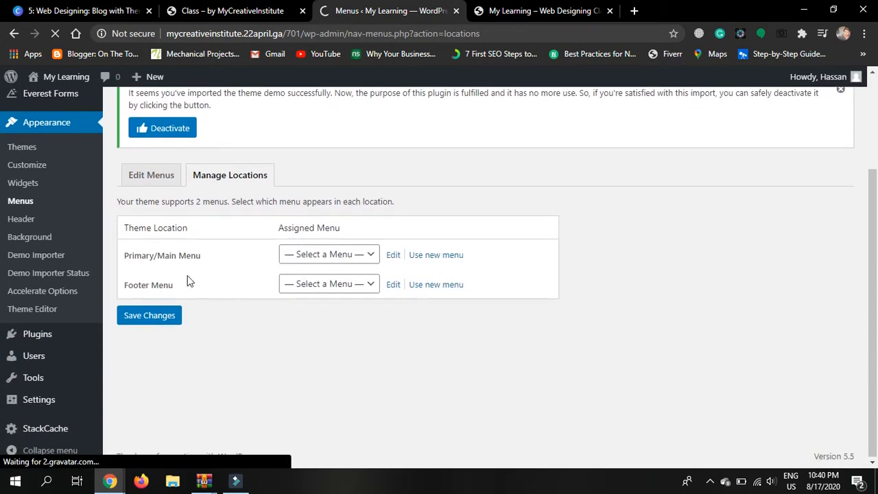
left_click(318, 257)
left_click(309, 294)
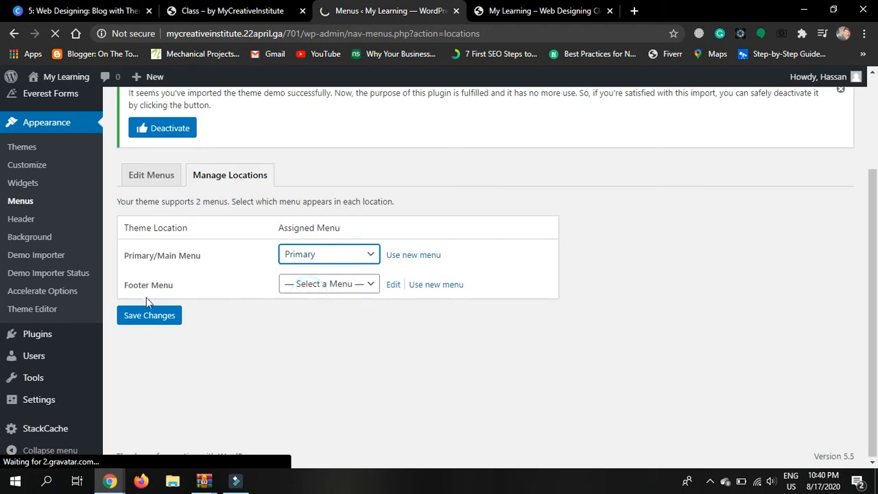
left_click(290, 288)
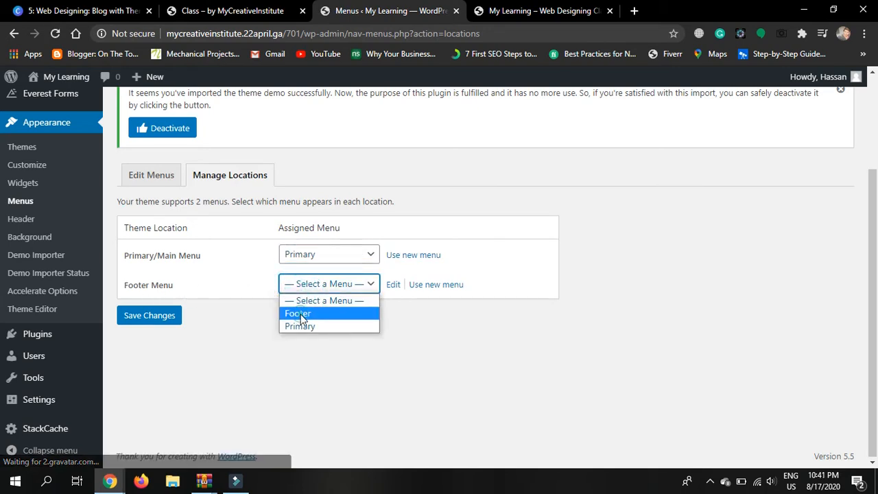
left_click(299, 316)
left_click(157, 322)
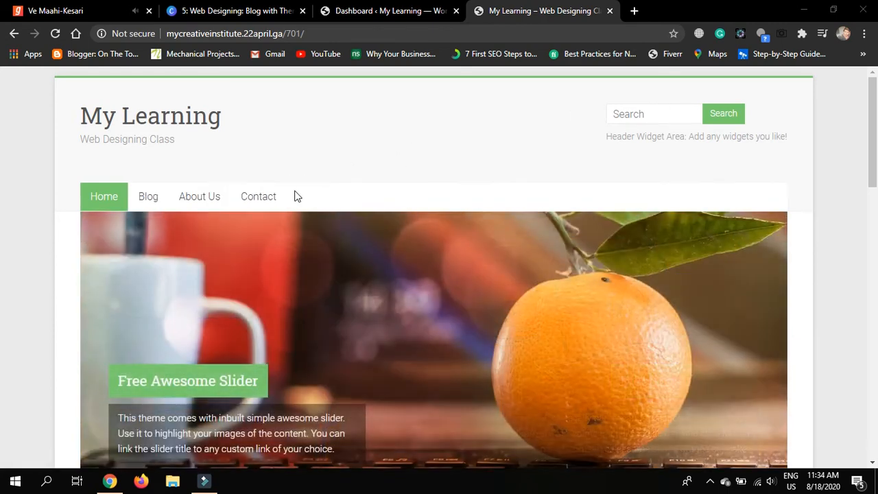
Scroll through the front page to check the Home, Blog, About Us, Contact navigation, then return to the Dashboard
scroll(779, 267, "down", 5)
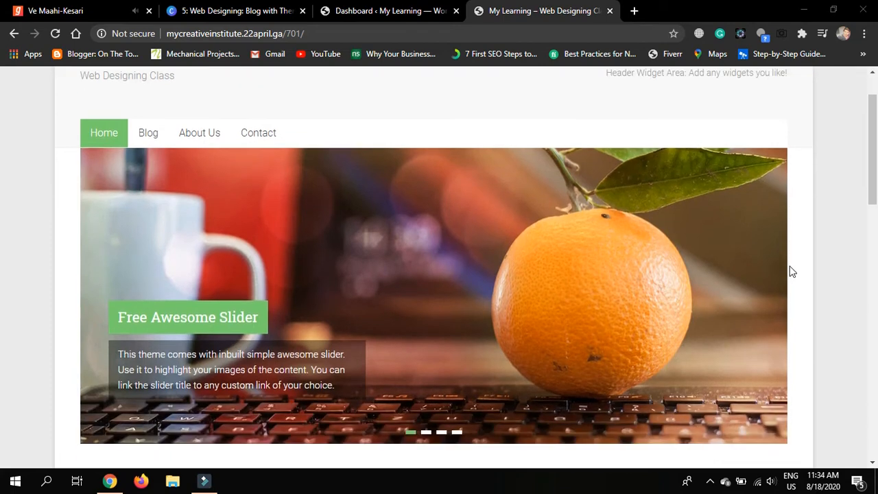
scroll(792, 272, "down", 9)
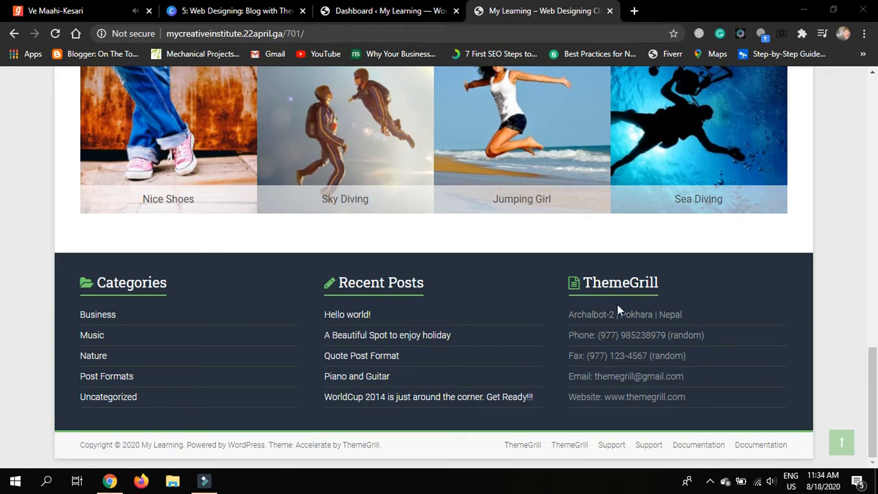
scroll(772, 338, "up", 20)
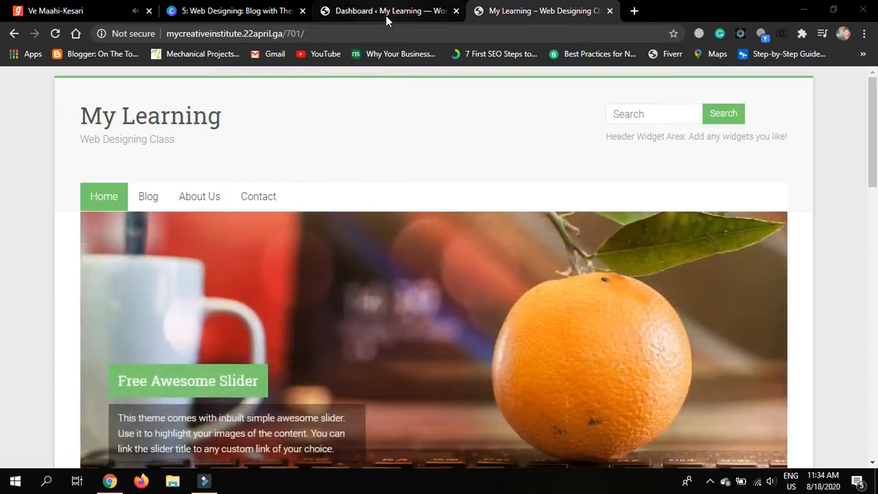
left_click(387, 15)
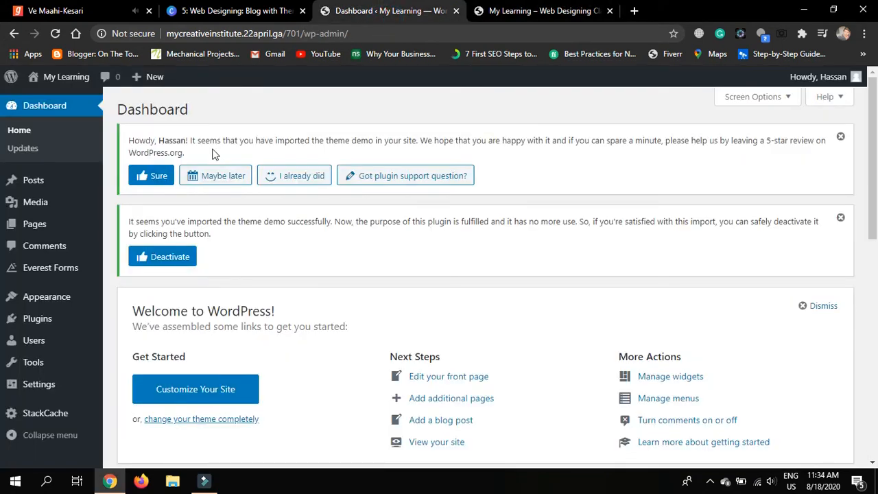
From Pages > All Pages, open the Contact page in the block editor
mouse_move(72, 230)
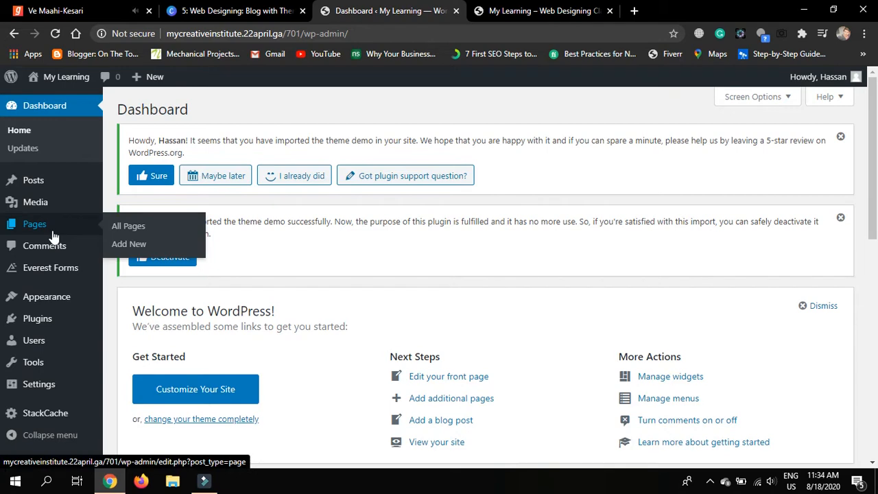
left_click(117, 229)
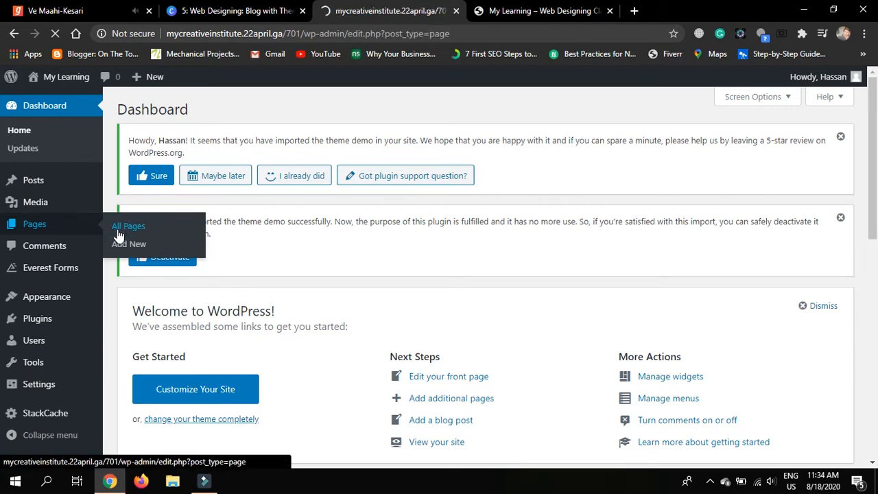
scroll(446, 328, "down", 4)
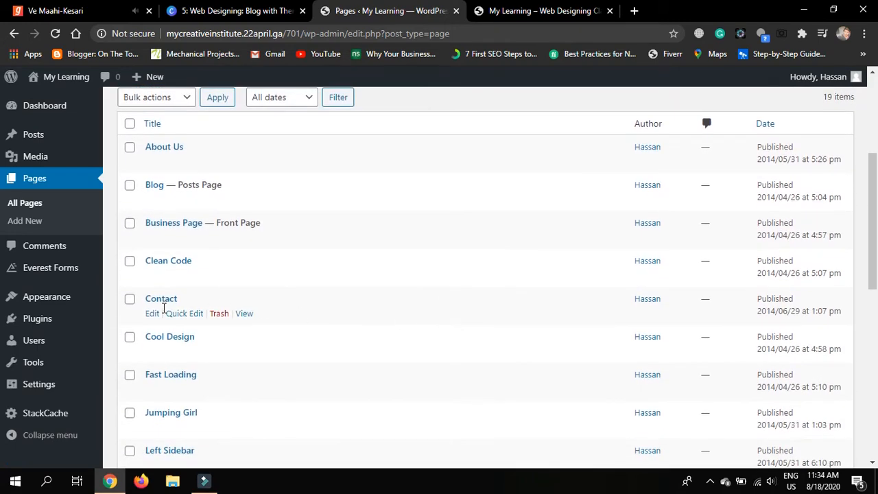
left_click(152, 319)
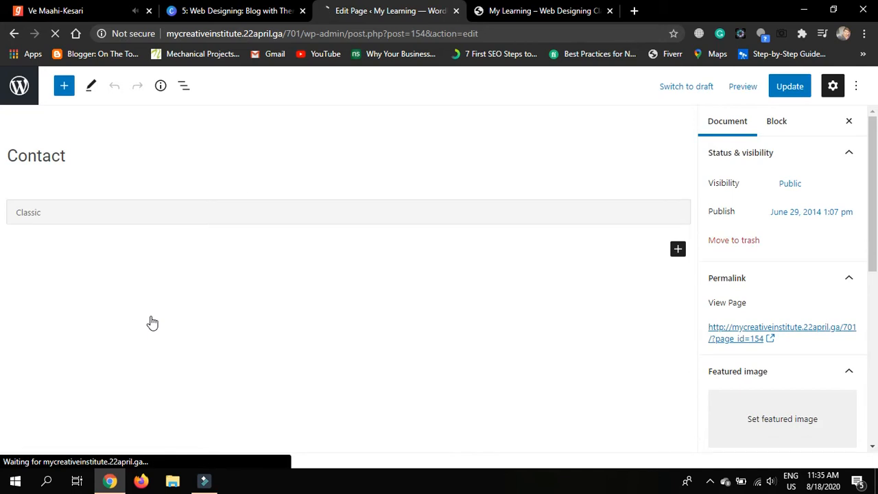
View the live Contact page with its demo text, Name/Email/Subject/Message form and Location sidebar
left_click(505, 11)
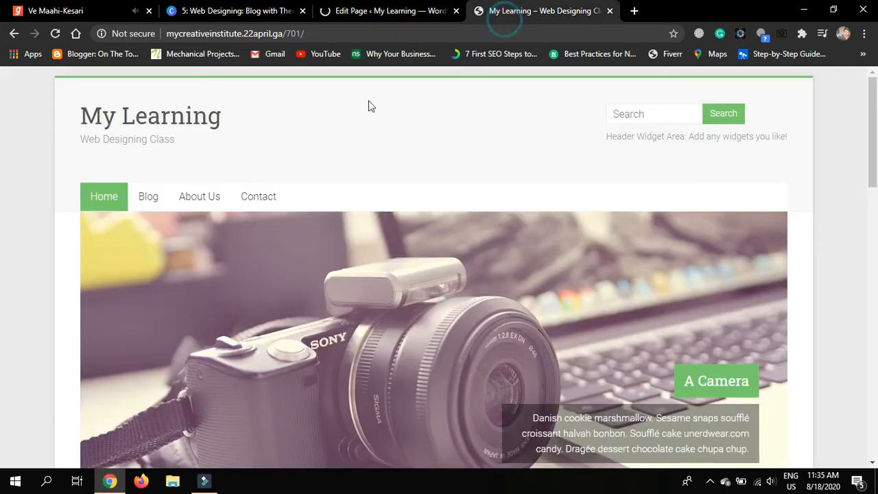
left_click(262, 197)
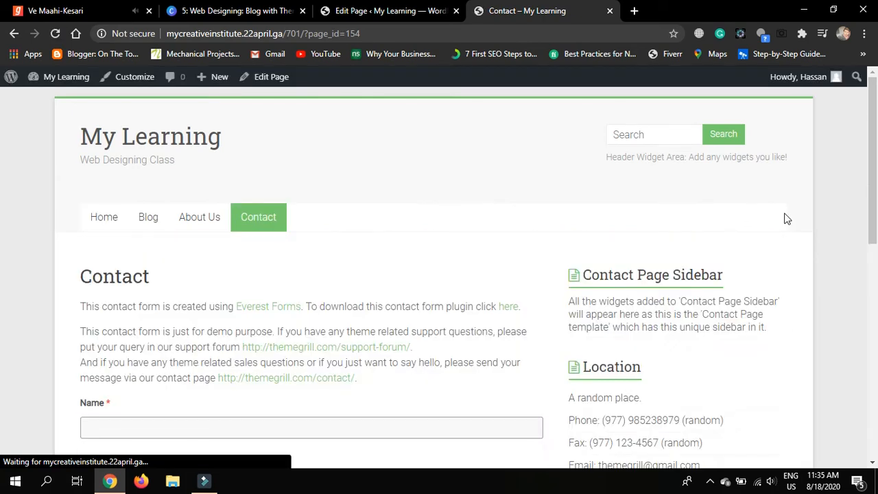
scroll(787, 218, "down", 2)
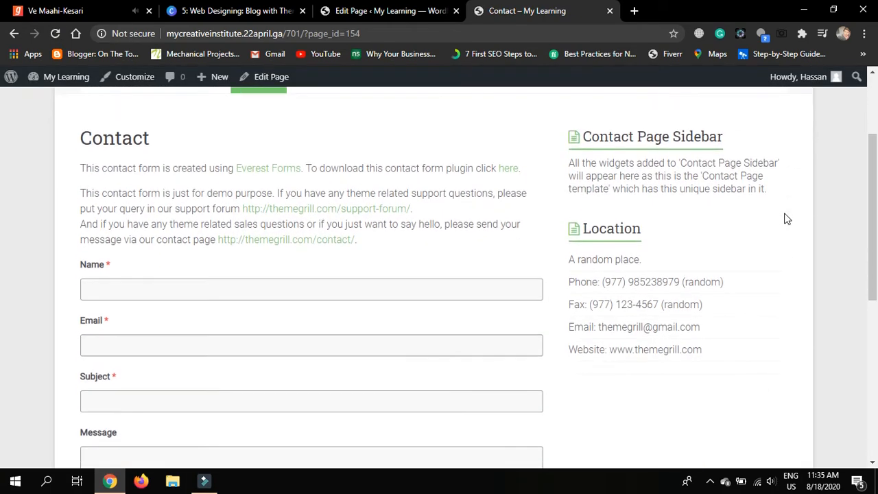
scroll(362, 278, "down", 1)
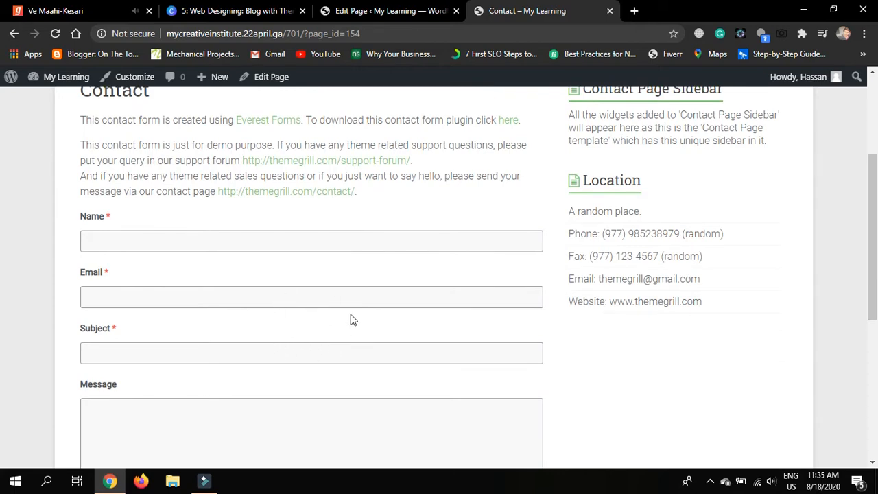
scroll(351, 319, "down", 1)
scroll(351, 319, "up", 2)
scroll(351, 320, "up", 1)
scroll(645, 396, "down", 1)
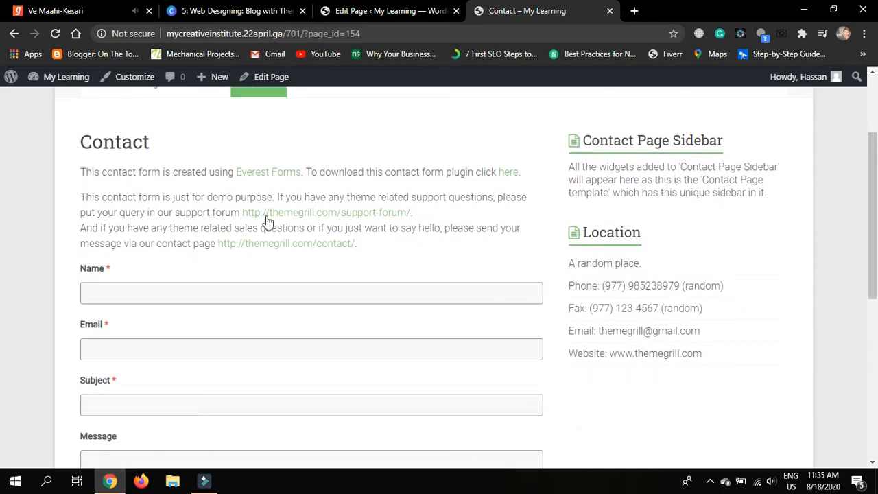
scroll(343, 254, "down", 1)
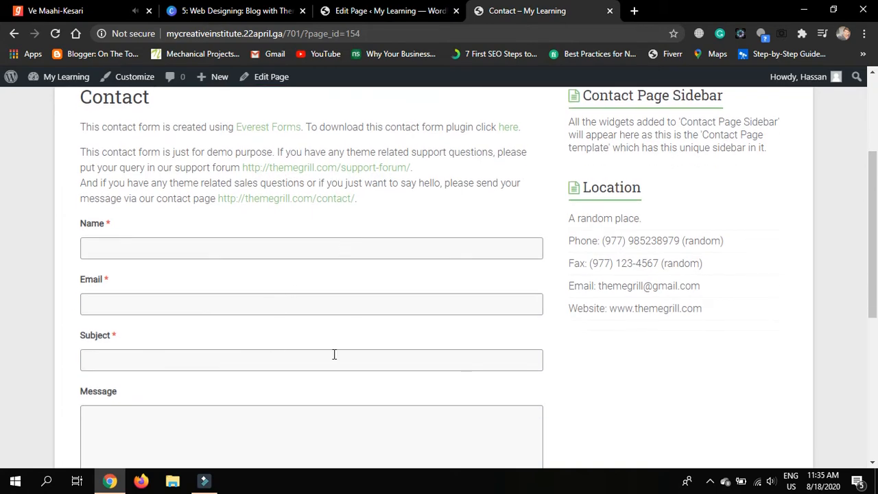
Back in the editor, review the Classic block's demo text and [everest_form id="260"] shortcode
left_click(370, 6)
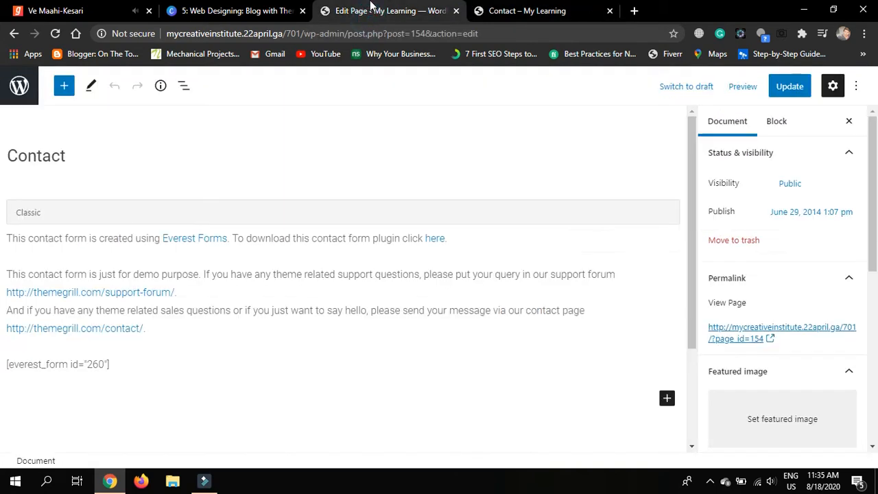
scroll(320, 313, "down", 1)
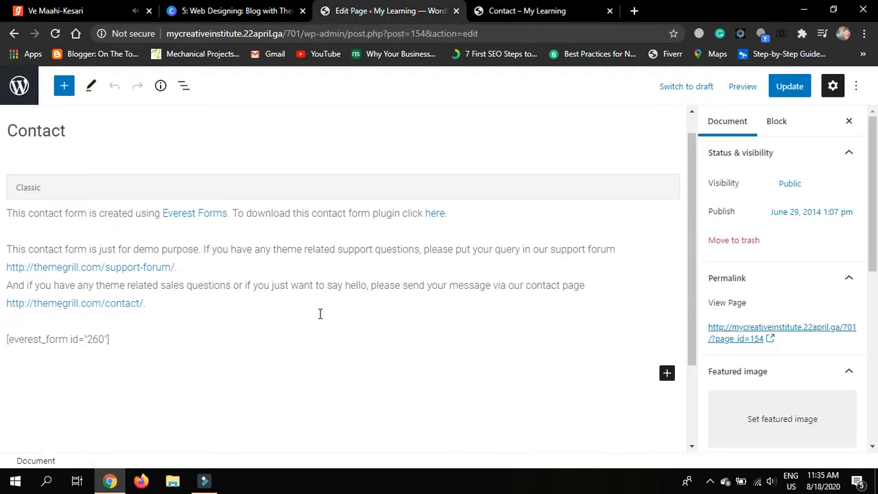
scroll(320, 313, "up", 1)
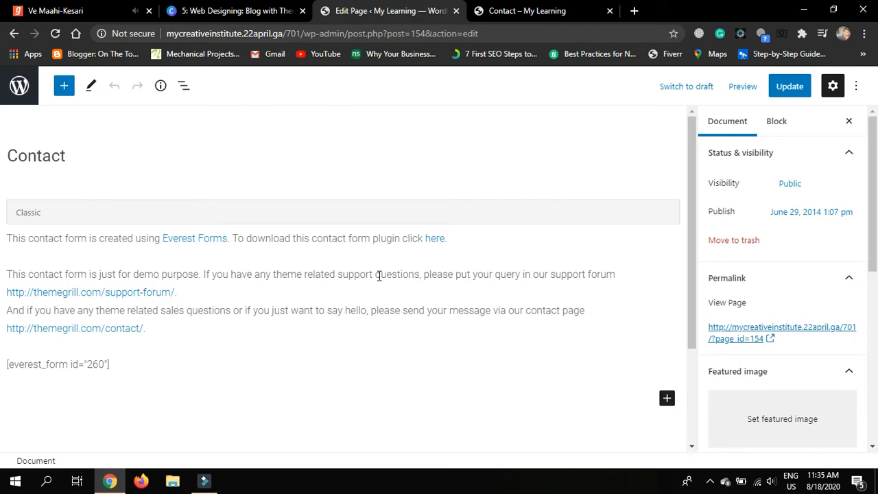
scroll(378, 276, "down", 2)
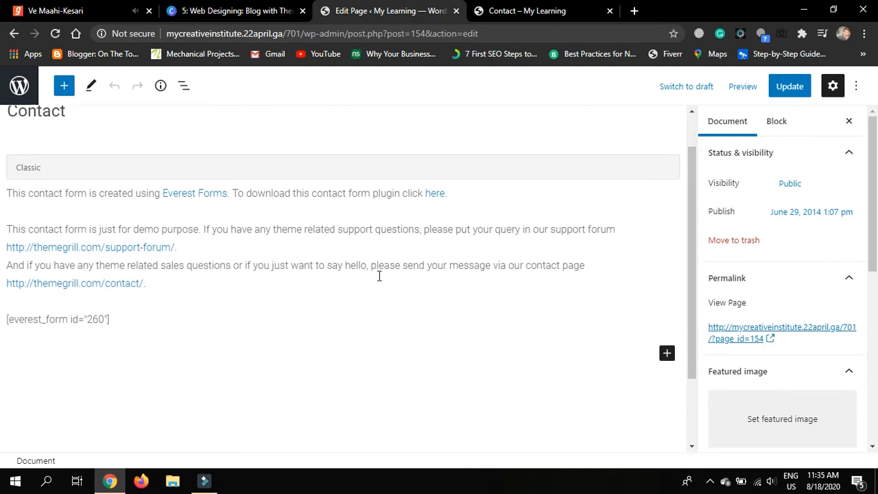
scroll(378, 278, "up", 1)
scroll(378, 276, "up", 1)
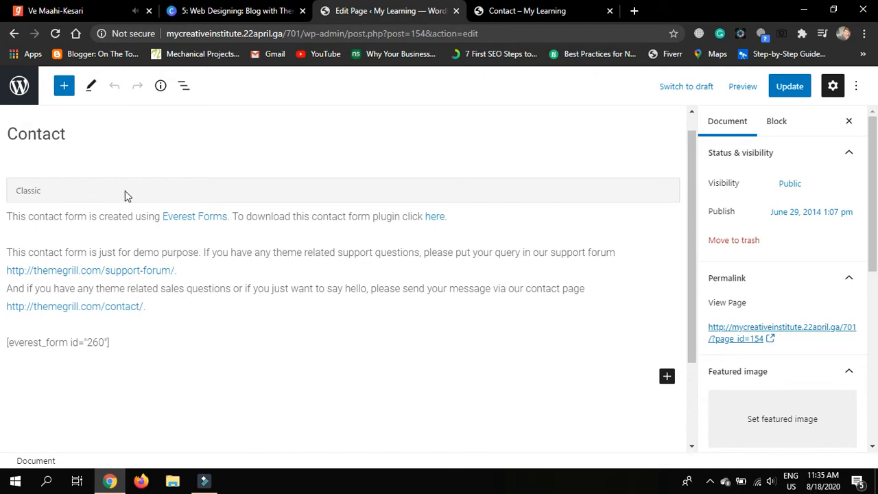
Replace the demo text with a greeting ending "glad to see you on my blog."
left_click(9, 217)
left_click_drag(9, 217, 149, 306)
key("BackSpace")
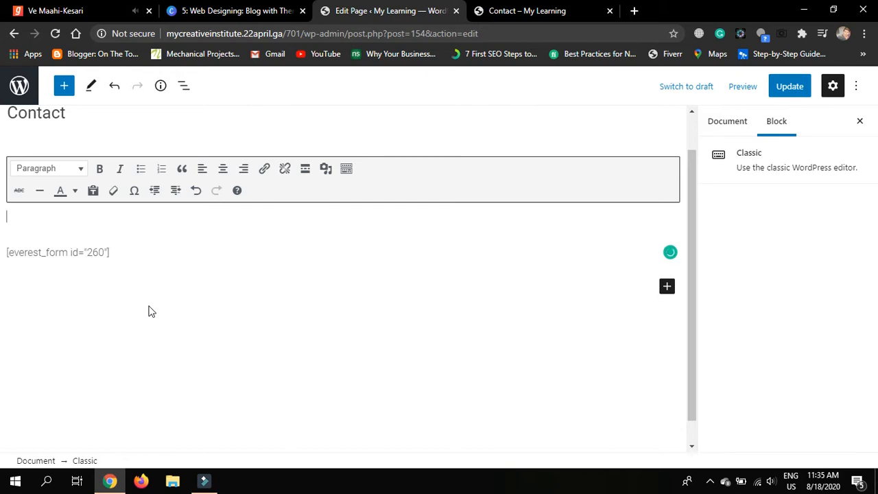
type("am gla")
type("d to ee")
type("s")
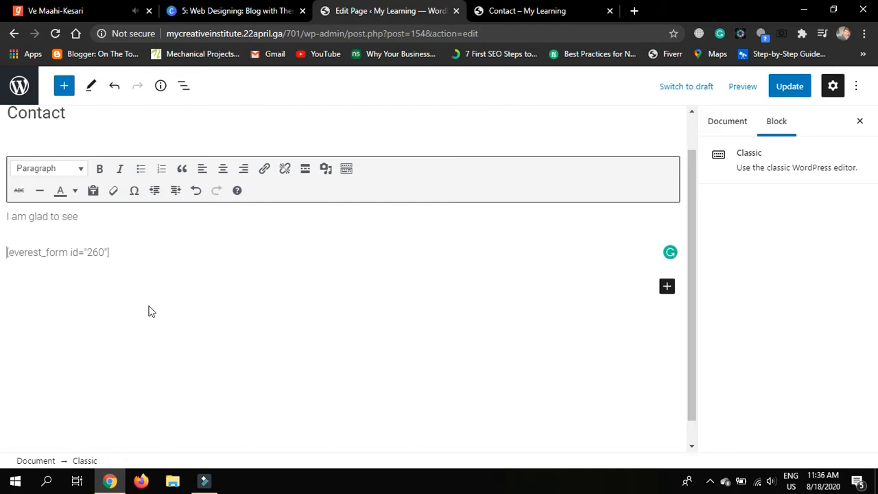
key("Left")
type("you on my blog.")
Add the line "You can contact us on the following lines:" and an Email line with the contact address
key("Return")
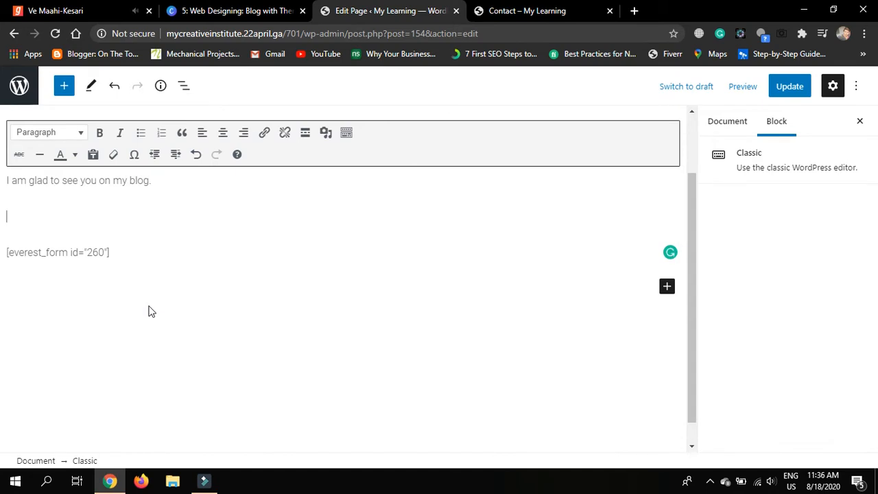
type("You can contact us on ")
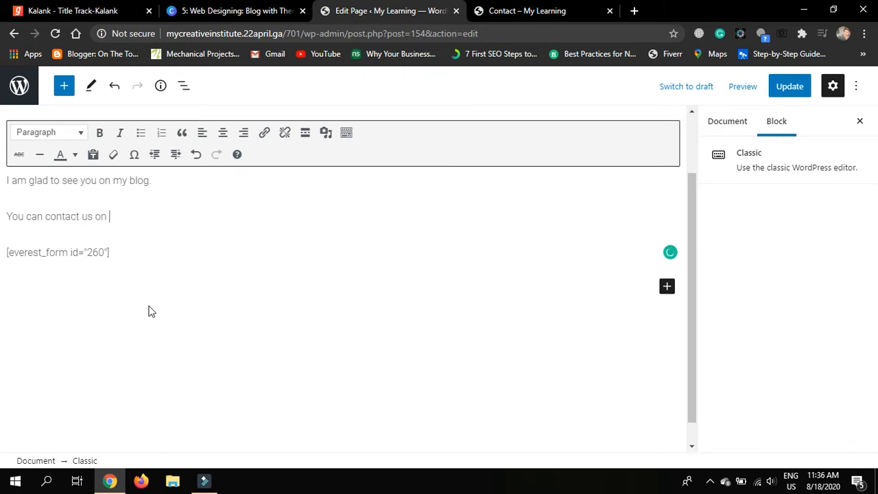
type("following lines:")
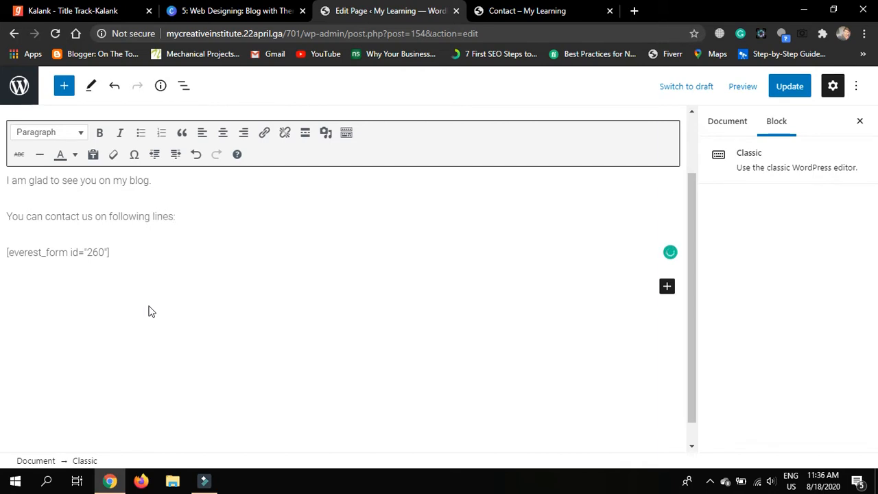
mouse_move(120, 218)
left_click(143, 247)
left_click(225, 225)
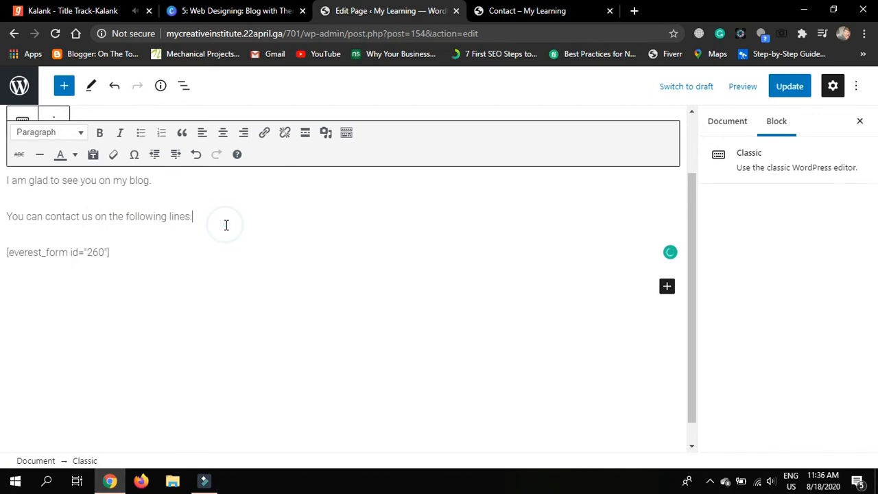
key("Return")
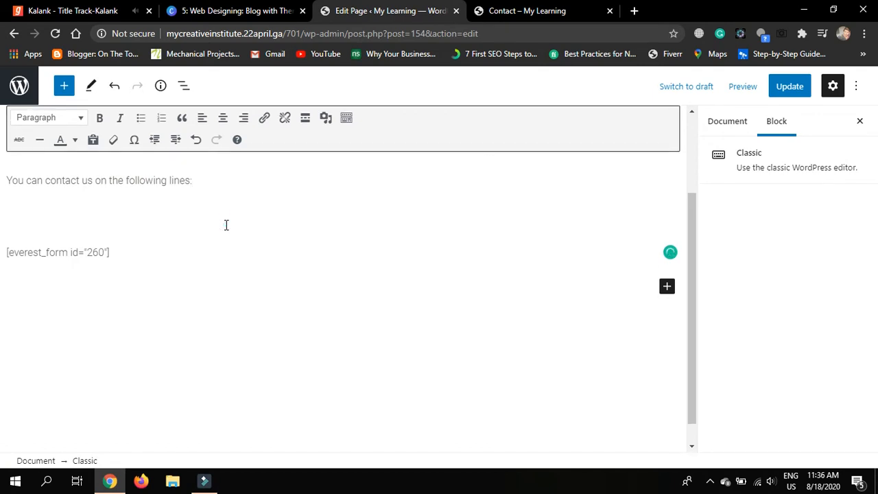
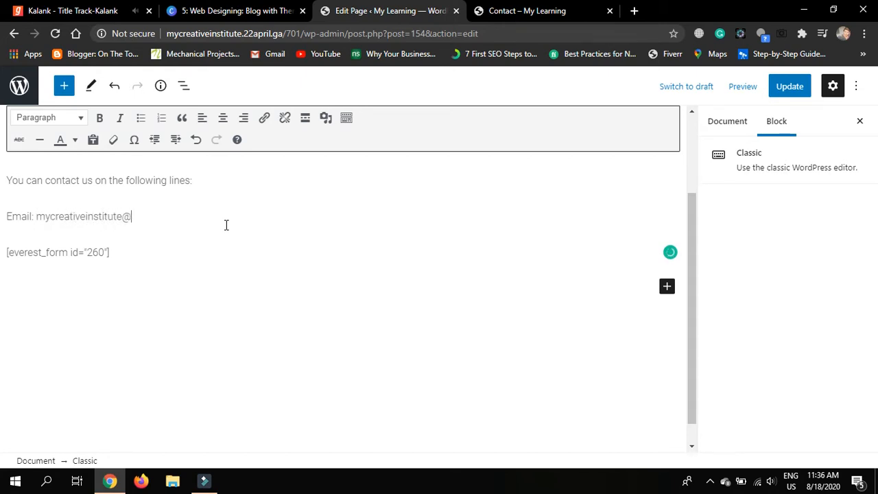
Add a "Phone No:" line followed by the contact phone number
key("Return")
type("phone")
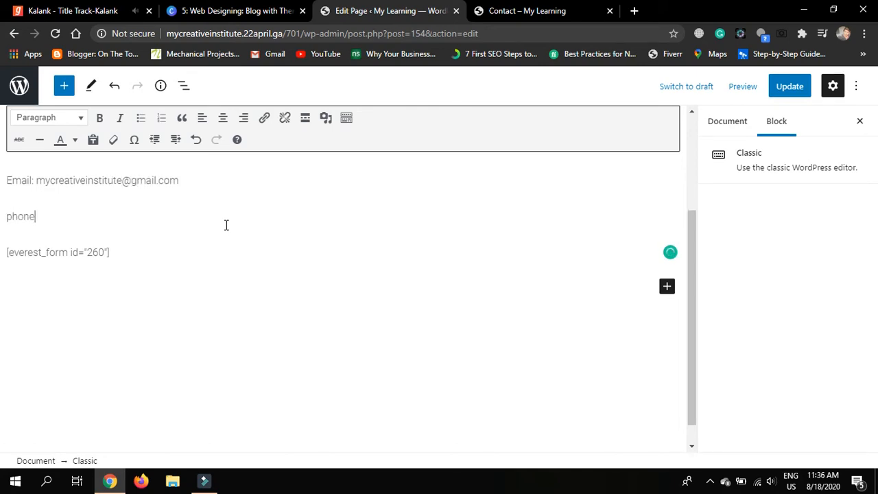
type(" NO:")
left_click(13, 221)
key("BackSpace")
type("P")
left_click(104, 218)
left_click(53, 216)
key("BackSpace")
type("o:")
left_click(127, 216)
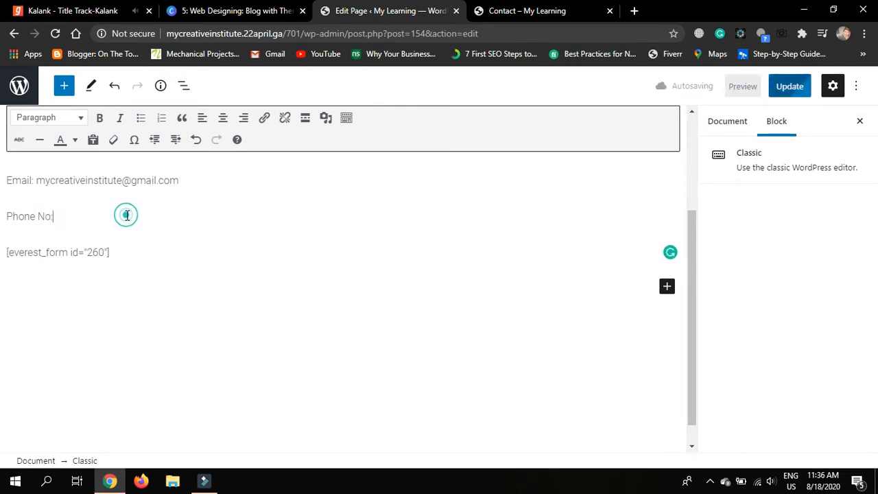
type("030")
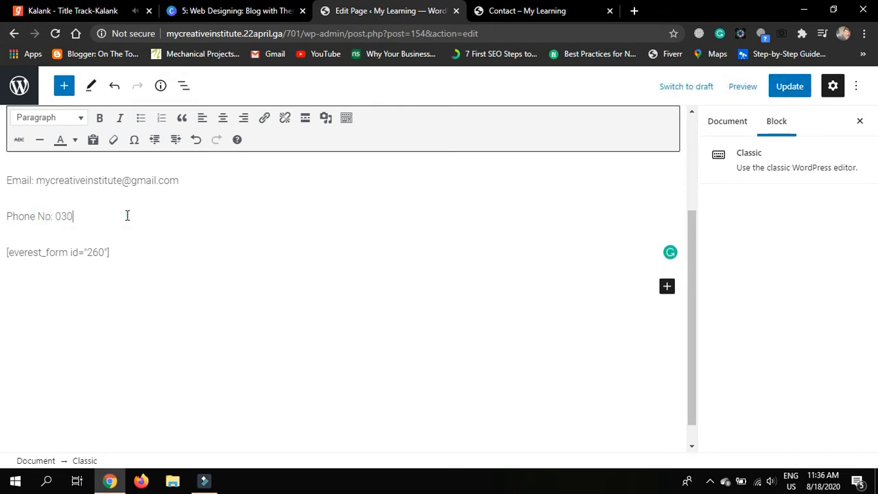
type("0 1234567")
Add an "Address:" line with the postal address
key("Return")
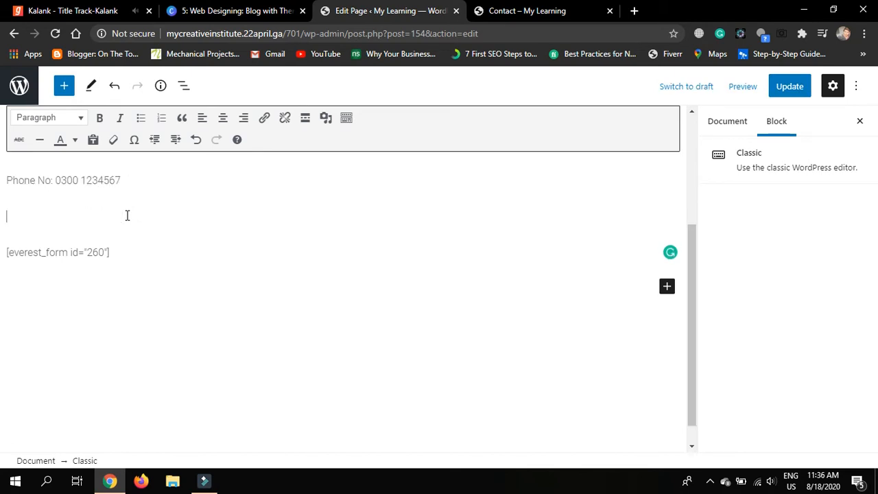
type("Address: 123, City ABC")
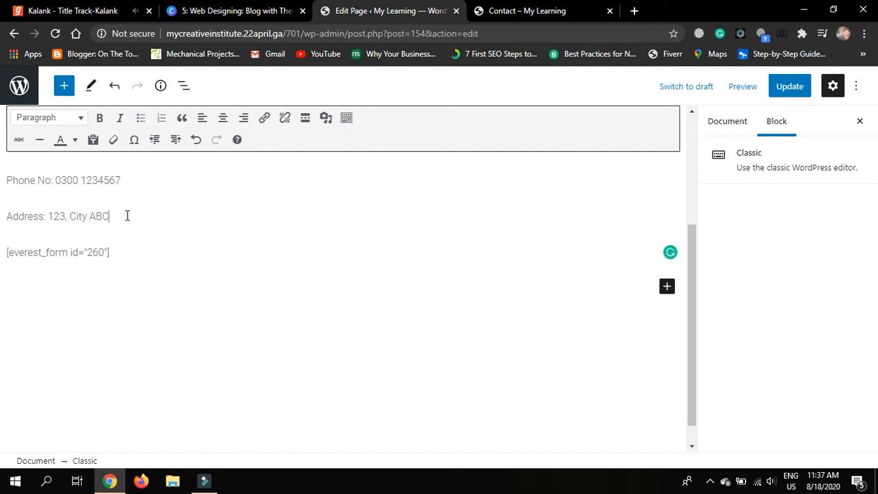
scroll(127, 215, "up", 3)
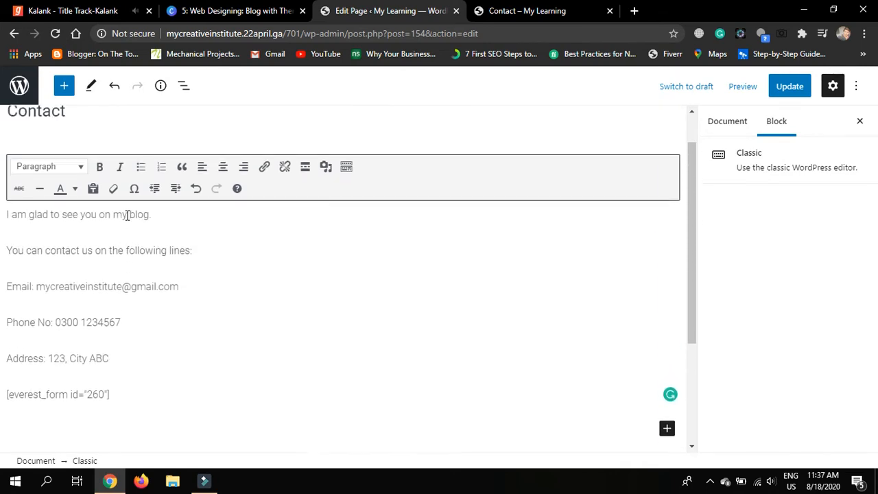
Bold the contact intro line and add "You can send us message using this contact form" below Address
left_click_drag(202, 251, 8, 251)
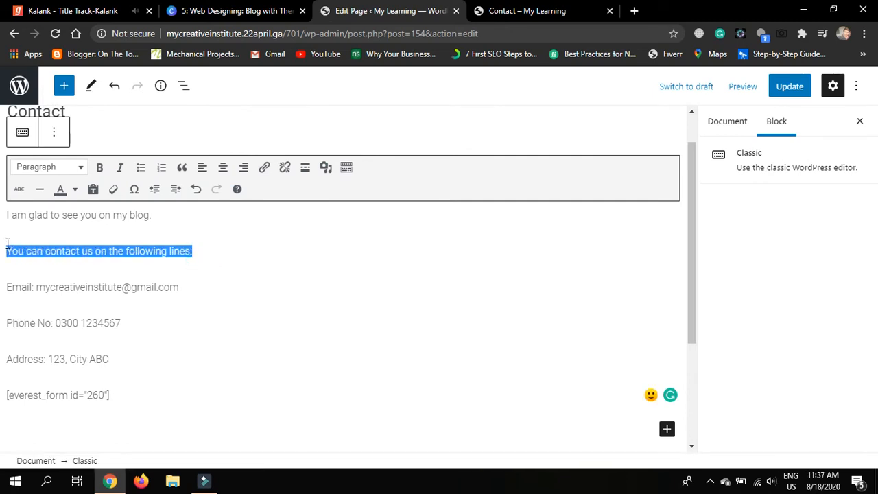
left_click(100, 167)
left_click(161, 358)
key("Return")
type("You cann")
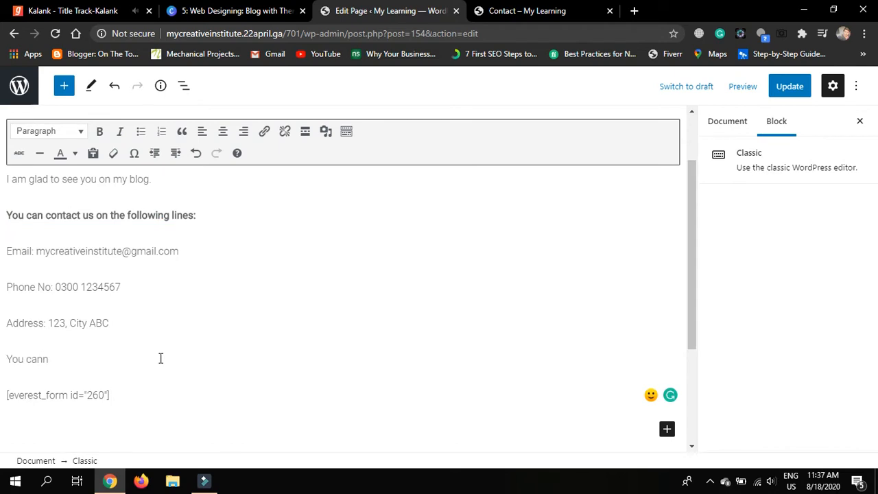
key("BackSpace")
type("send us message using this contact form.")
key("BackSpace")
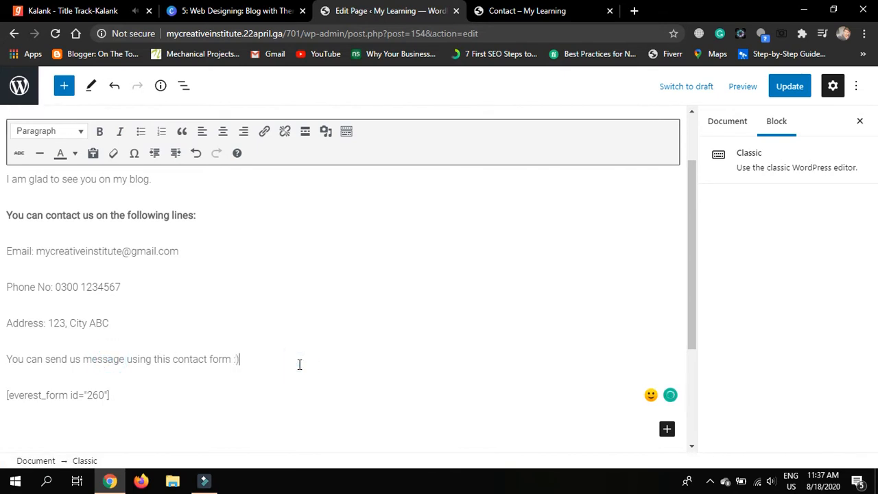
Accept the suggestion so the invitation line reads "send us a message"
scroll(299, 364, "down", 1)
left_click(111, 275)
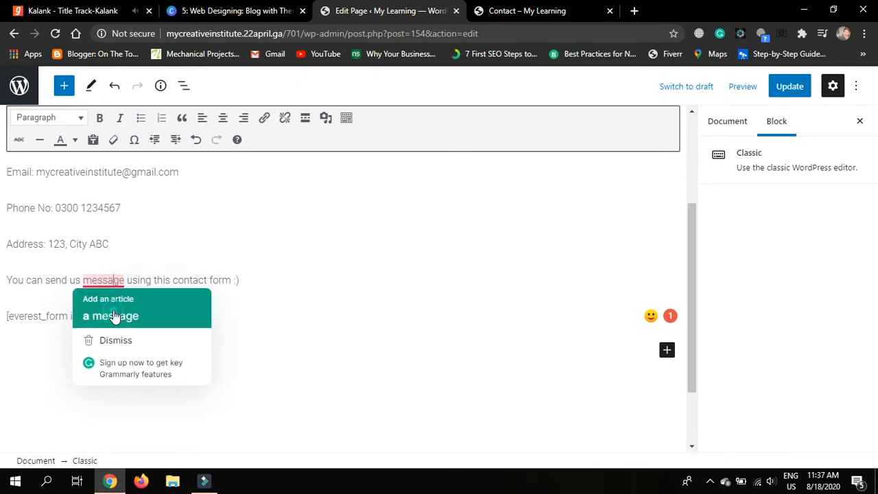
left_click(116, 313)
left_click_drag(118, 317, 8, 316)
left_click(174, 323)
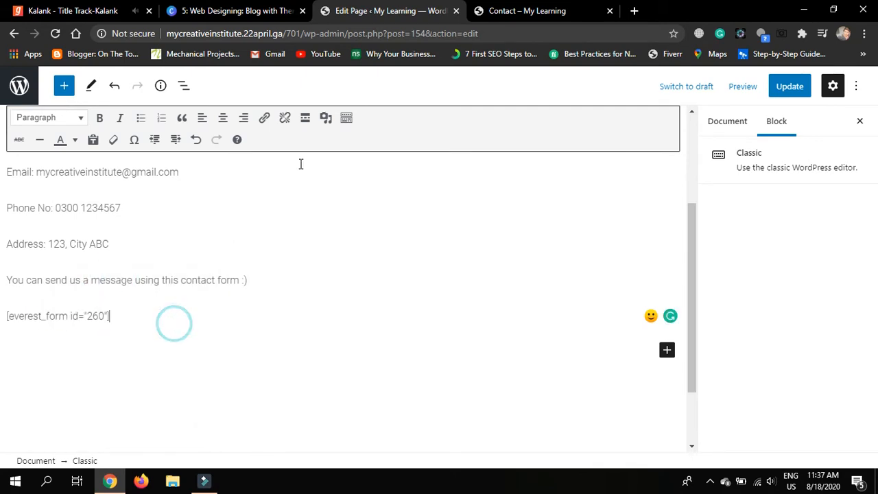
left_click(575, 6)
scroll(355, 309, "down", 2)
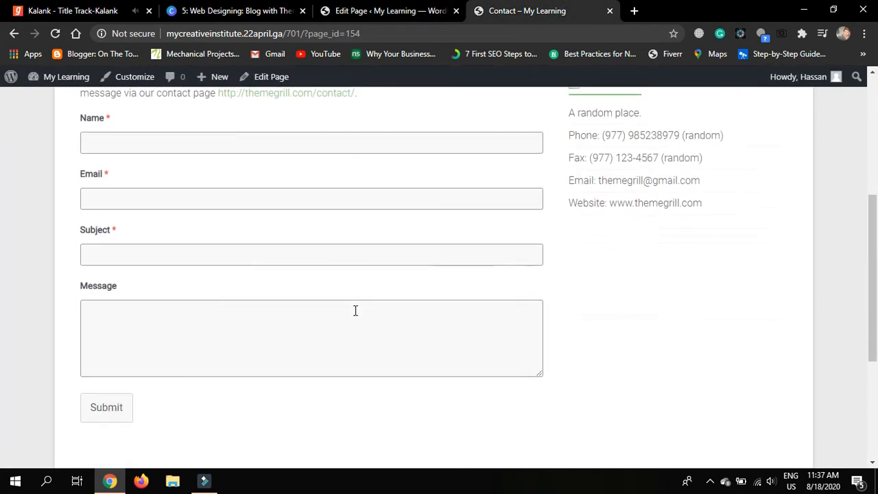
scroll(355, 311, "up", 1)
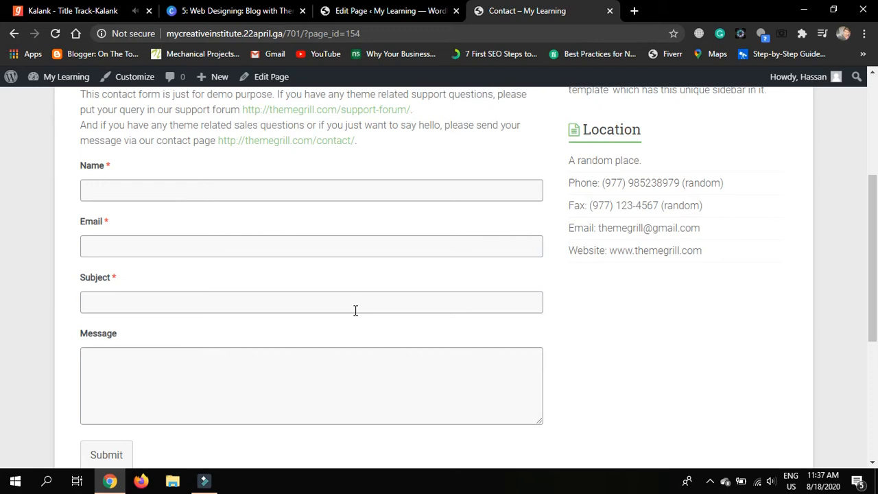
scroll(355, 311, "up", 4)
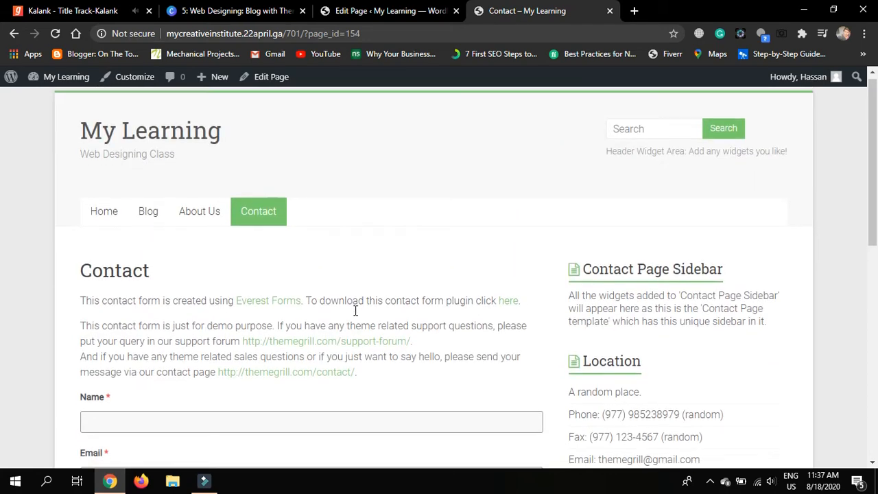
scroll(356, 313, "down", 2)
scroll(356, 314, "down", 3)
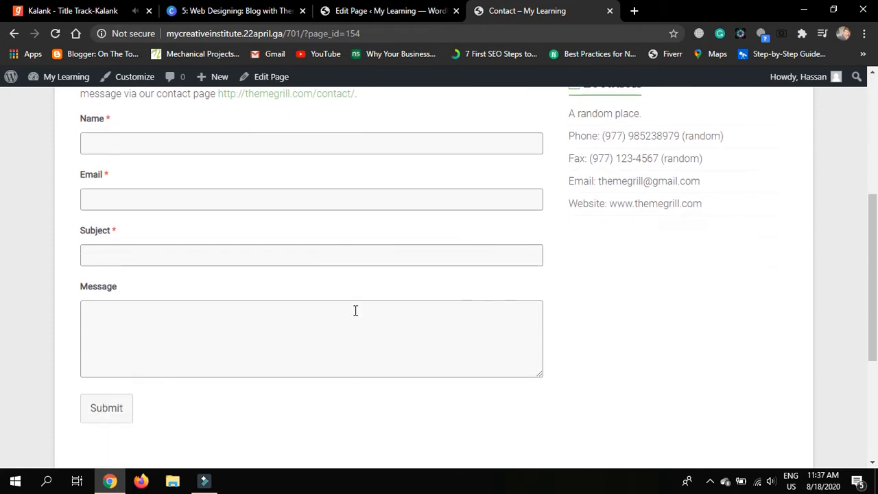
scroll(356, 310, "up", 1)
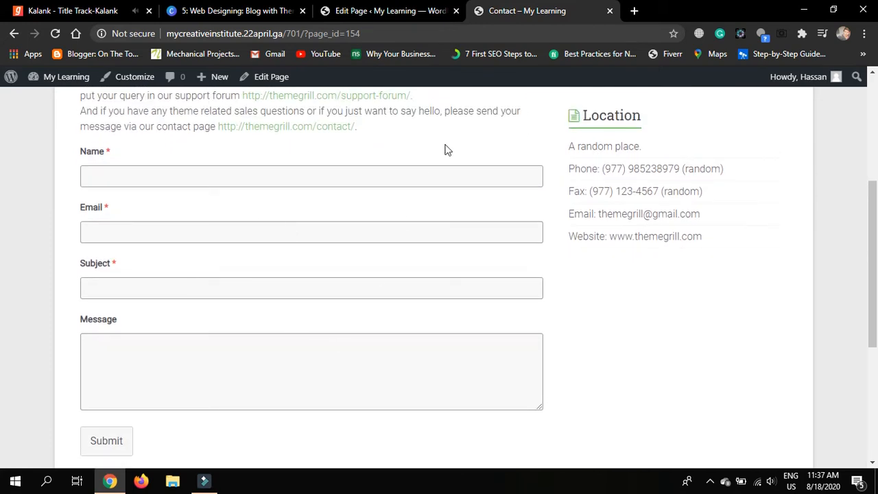
left_click(386, 8)
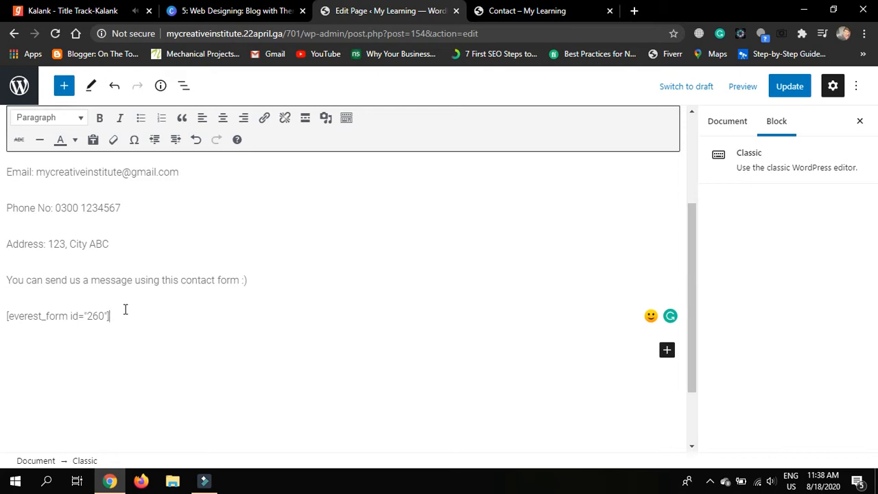
Compare the live Contact page with the editor and check the form shortcode
scroll(125, 310, "up", 1)
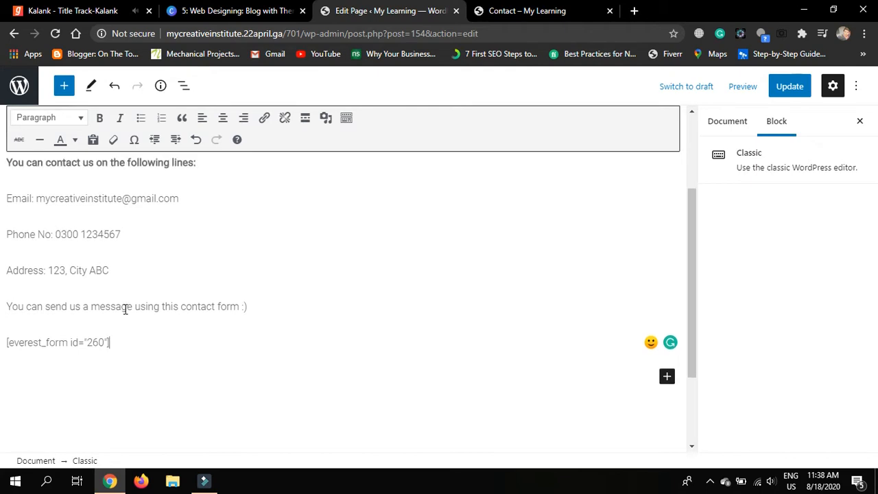
left_click(508, 9)
left_click(405, 10)
left_click_drag(111, 342, 6, 342)
left_click(9, 342)
In a new tab, go to Everest Forms > All Forms and open the Contact Form with id 260
middle_click(19, 85)
left_click_drag(526, 8, 401, 6)
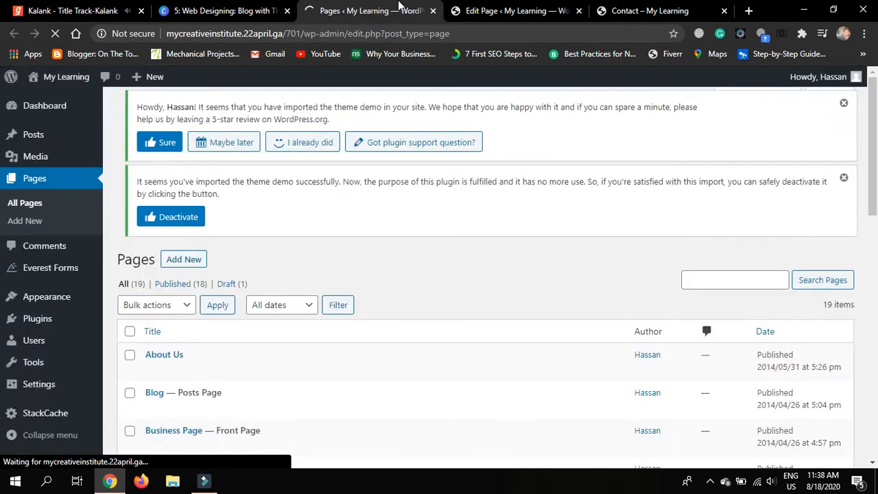
mouse_move(59, 264)
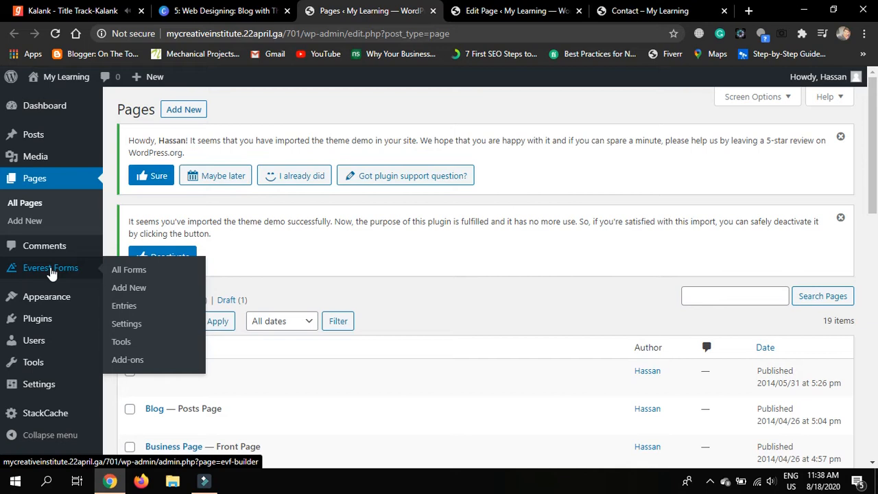
left_click(51, 272)
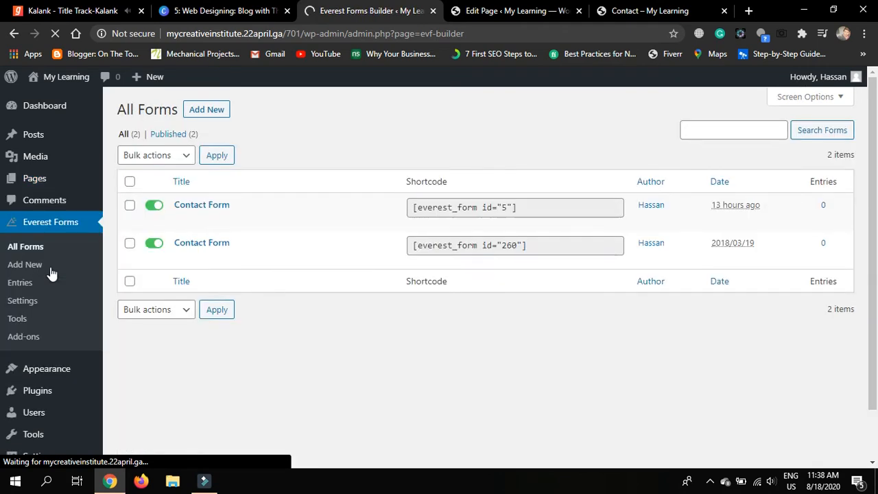
left_click(560, 245)
left_click(542, 246)
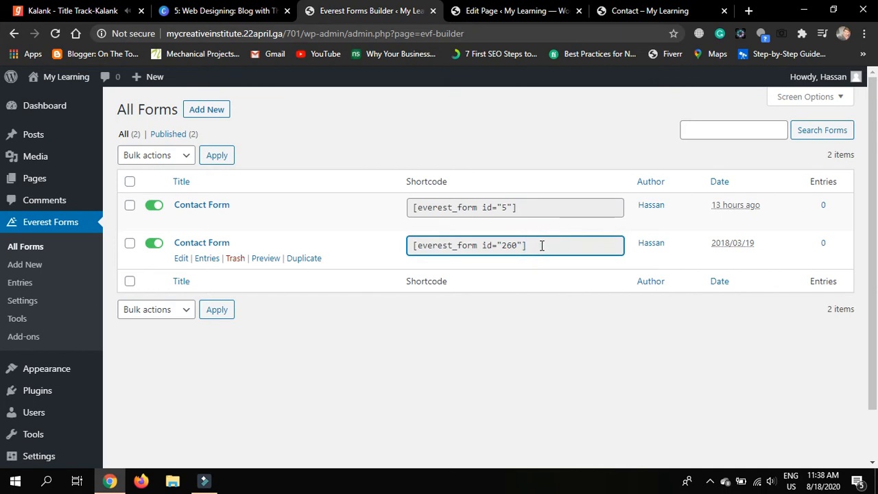
left_click(179, 258)
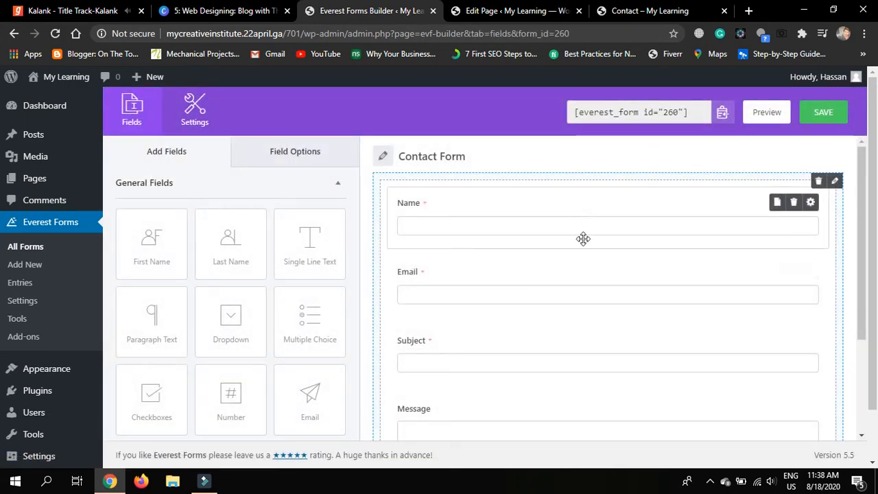
Add a Single Line Text field below Name, then delete it again
scroll(585, 292, "down", 2)
scroll(586, 287, "down", 1)
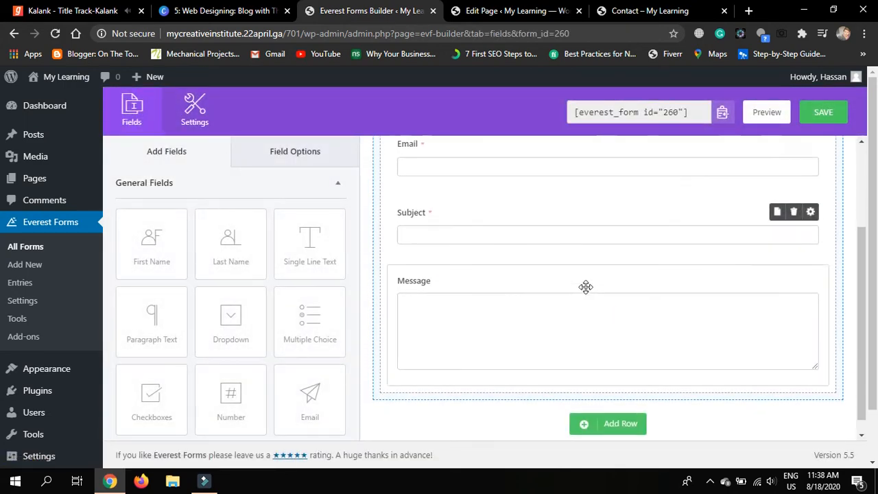
scroll(587, 293, "up", 1)
scroll(586, 293, "up", 3)
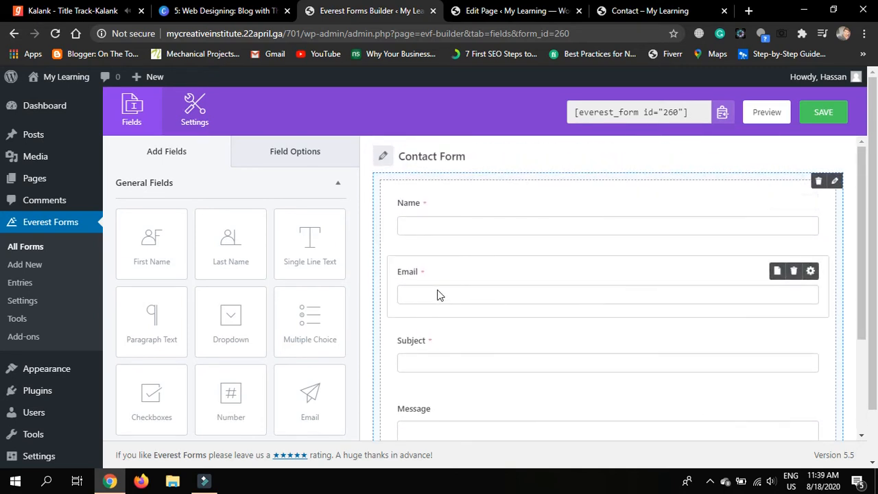
scroll(536, 271, "down", 1)
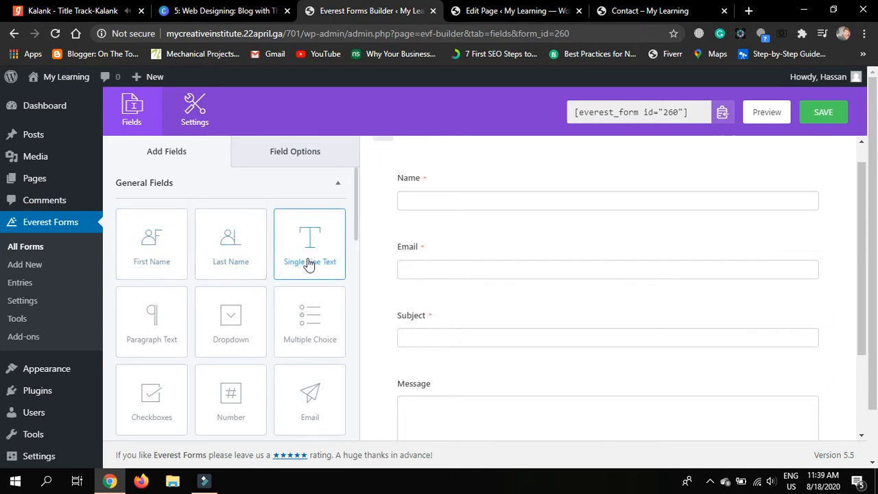
left_click_drag(300, 270, 440, 267)
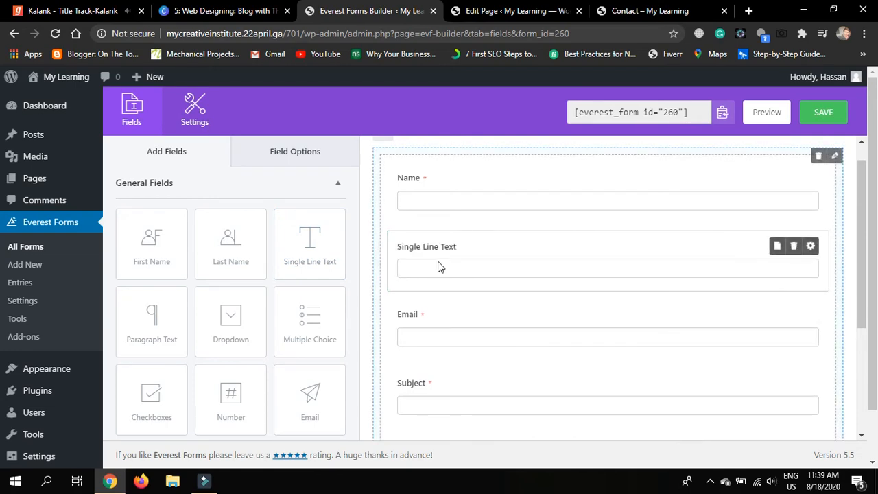
left_click(461, 248)
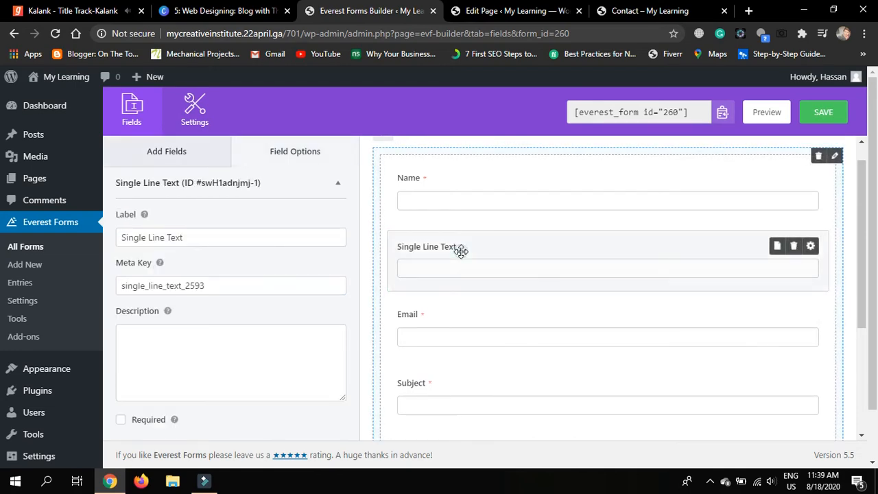
left_click(794, 246)
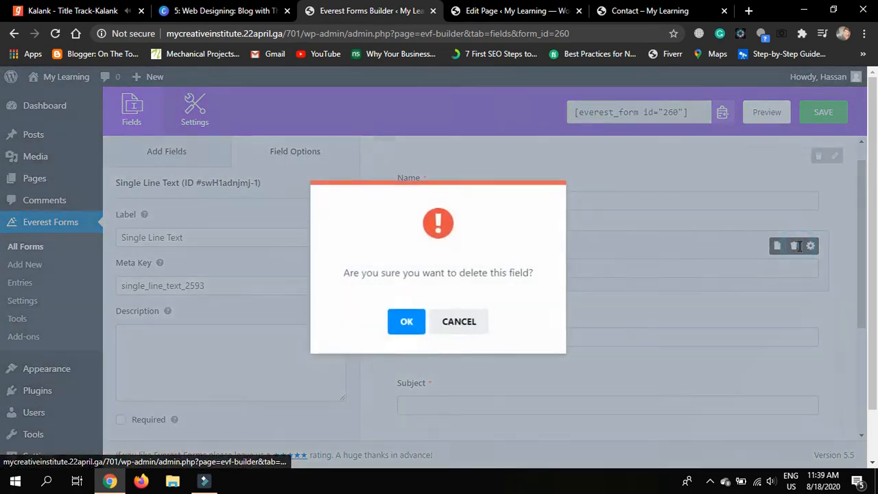
left_click(402, 323)
Save the Contact Form and select its shortcode
scroll(617, 316, "down", 1)
scroll(616, 316, "down", 1)
scroll(616, 316, "up", 3)
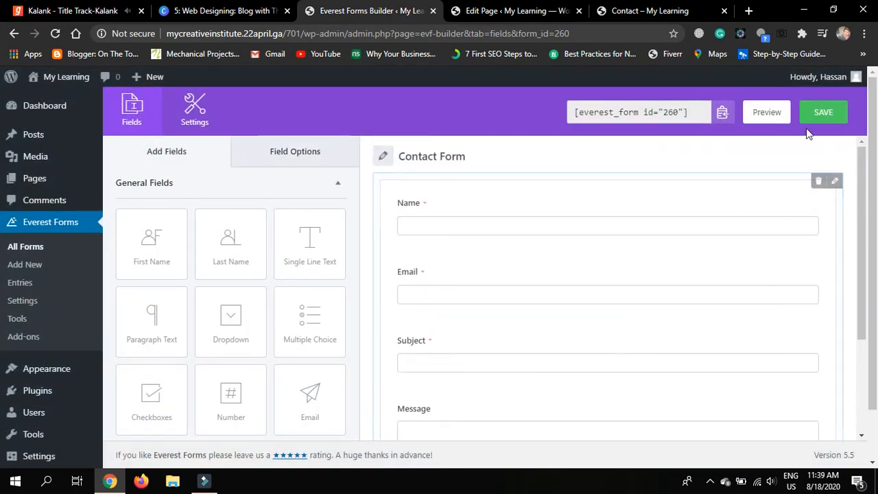
left_click(818, 115)
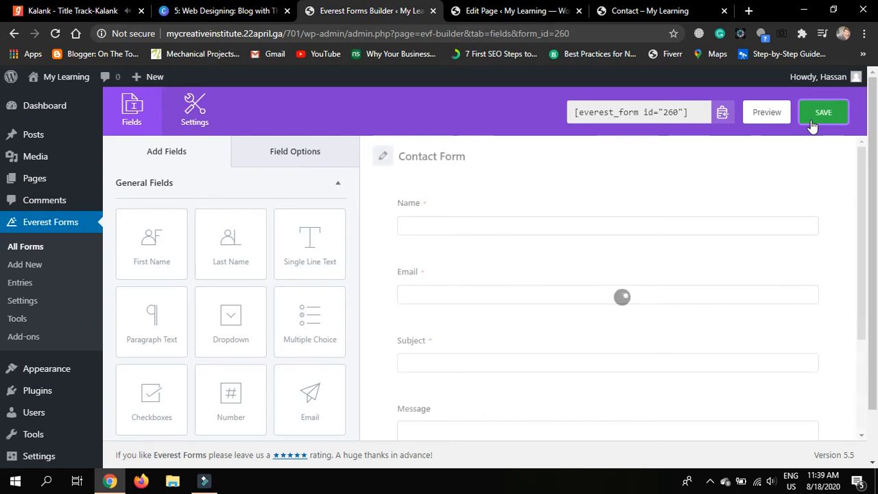
left_click(700, 107)
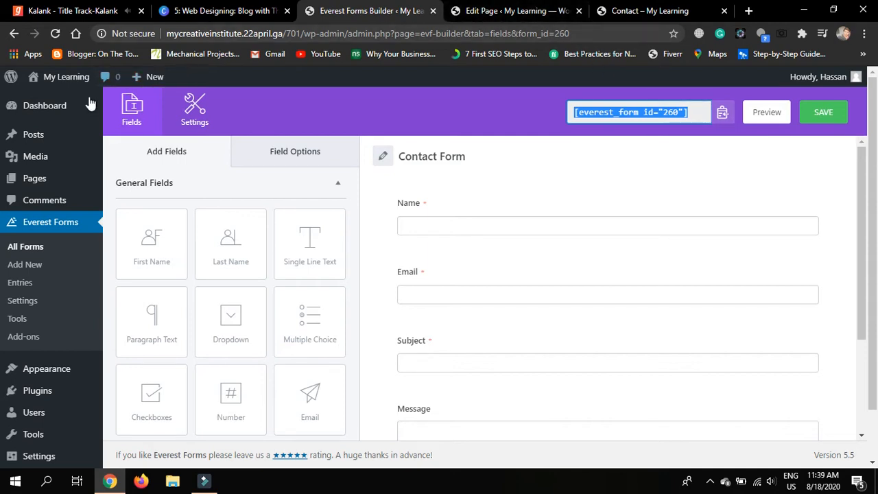
Return to the Contact page editor and update the page
mouse_move(74, 107)
left_click(120, 107)
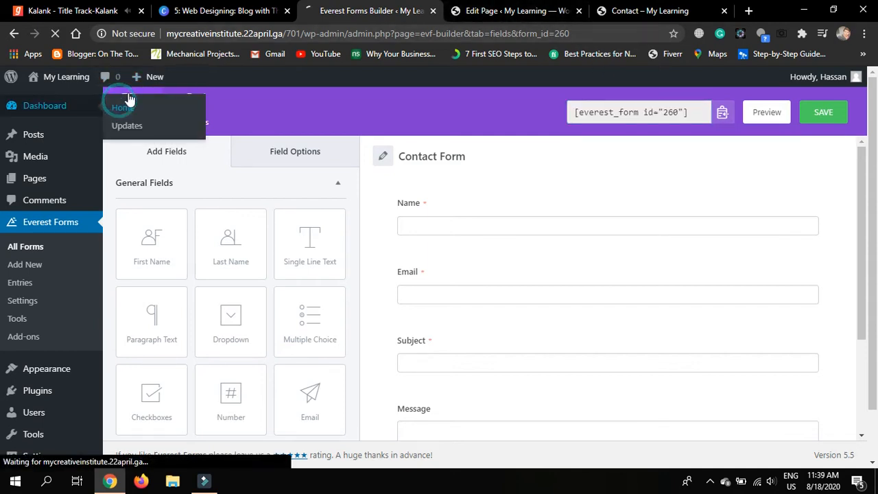
left_click(485, 11)
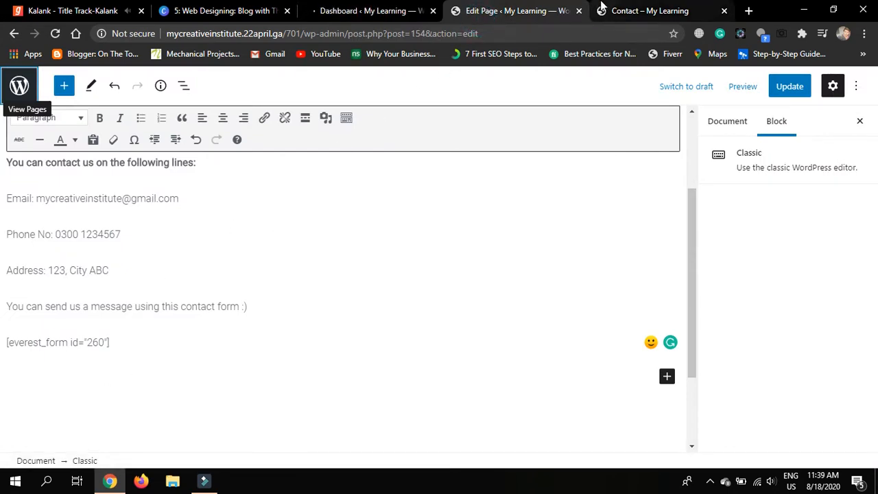
left_click(621, 10)
scroll(377, 227, "up", 2)
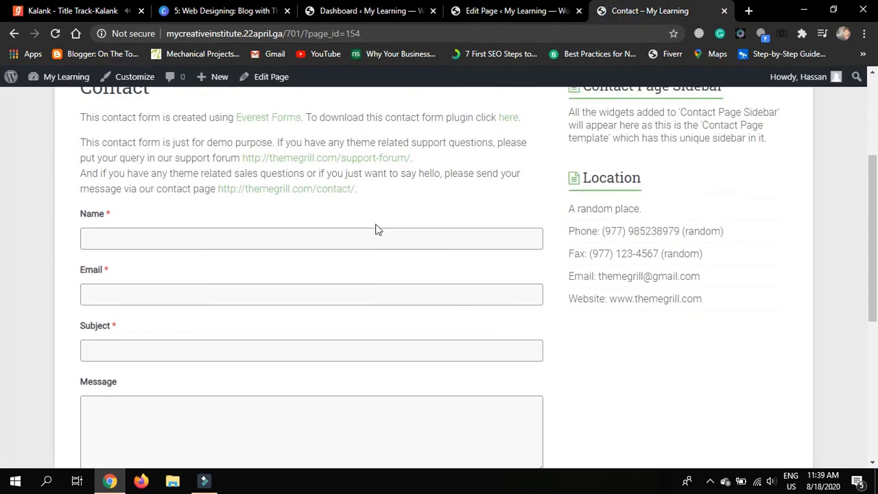
left_click(527, 8)
scroll(384, 268, "up", 3)
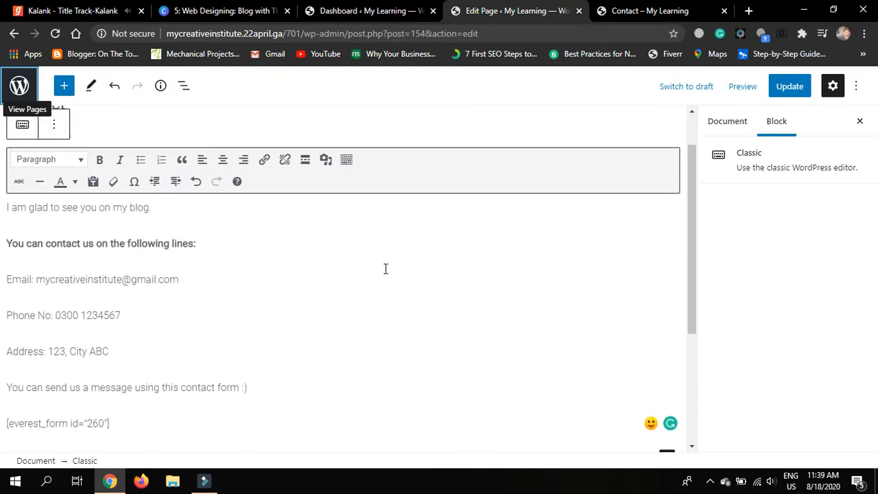
left_click(804, 87)
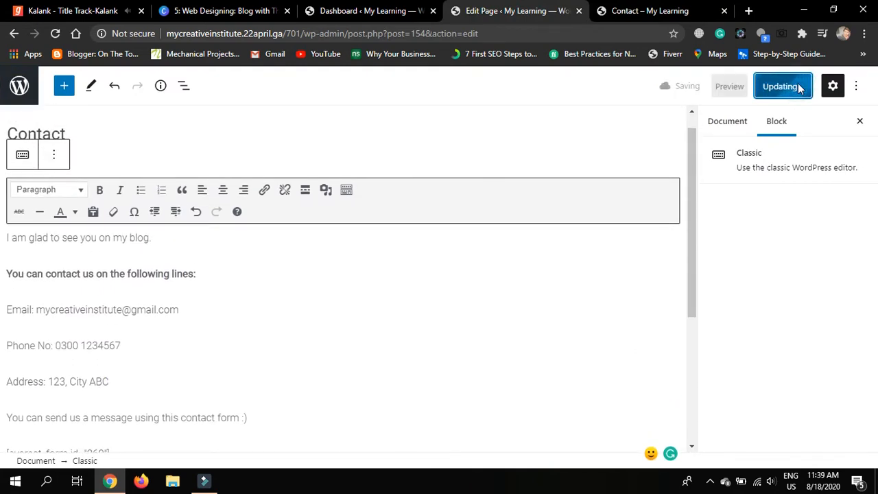
Bold the contact-form invitation line and update the page again
scroll(343, 300, "down", 1)
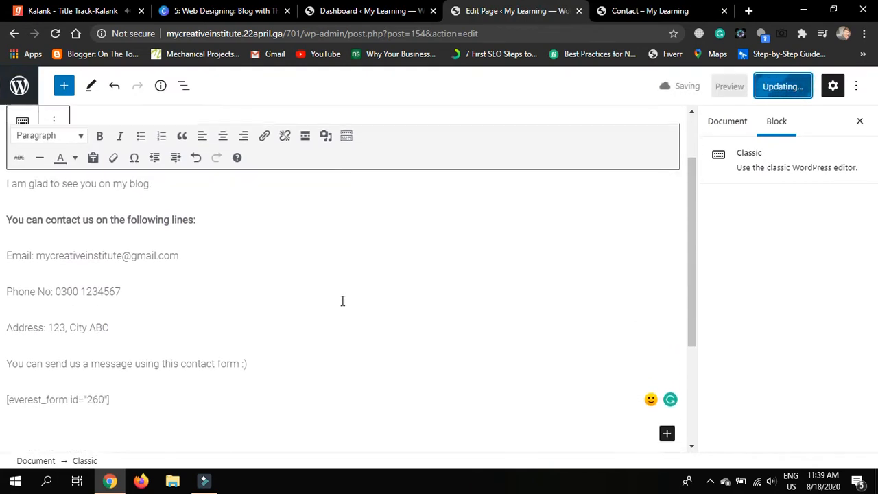
left_click(283, 356)
left_click(4, 359, "shift")
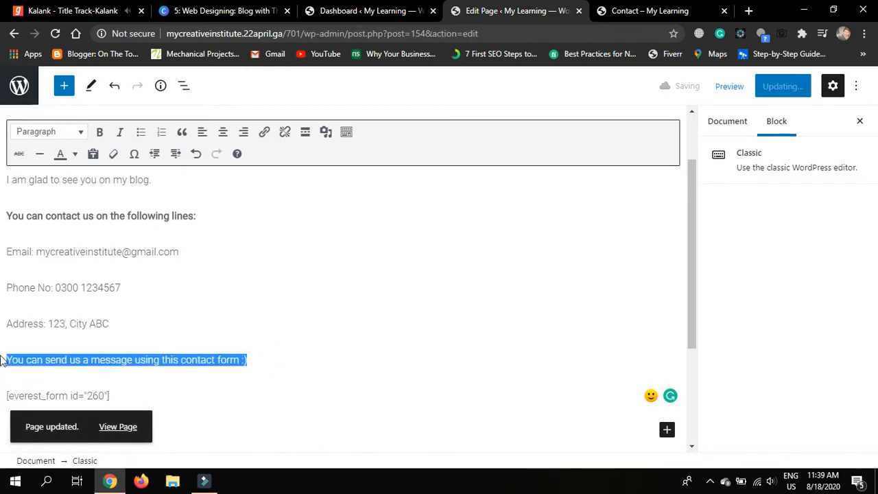
left_click(99, 133)
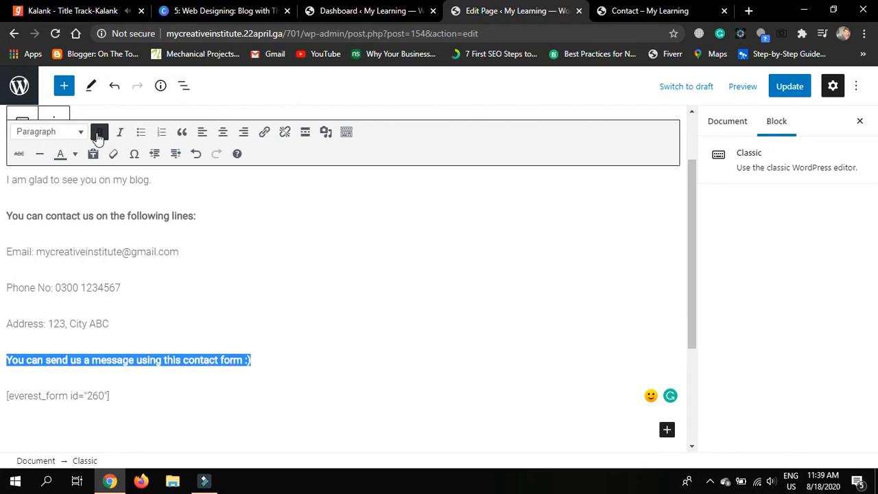
left_click(785, 88)
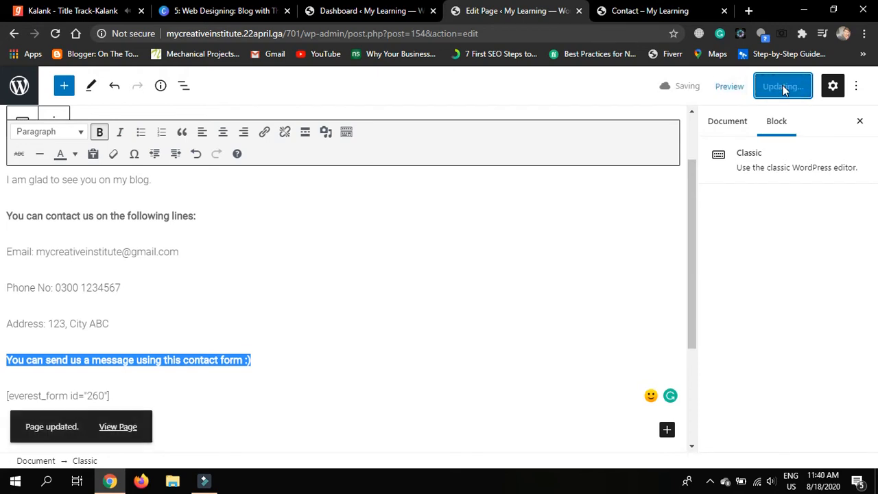
left_click(648, 13)
Reload the live Contact page to check the greeting, bold lines, details and form
scroll(309, 172, "up", 2)
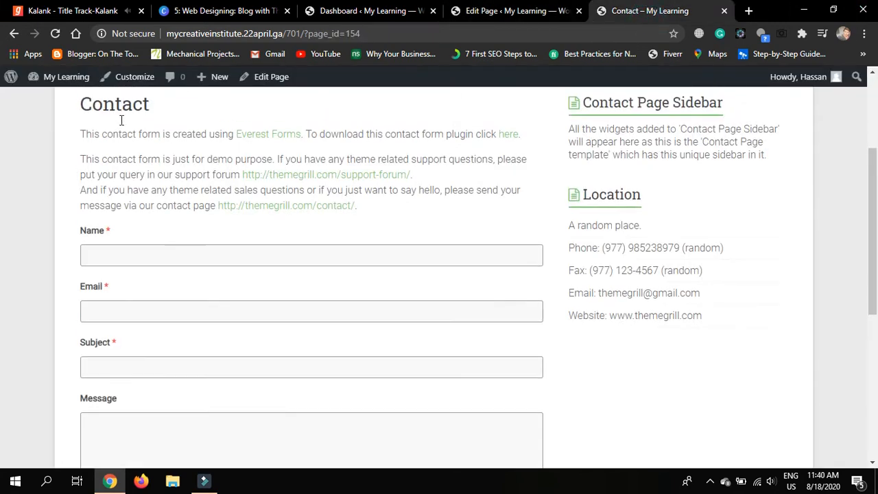
left_click(75, 33)
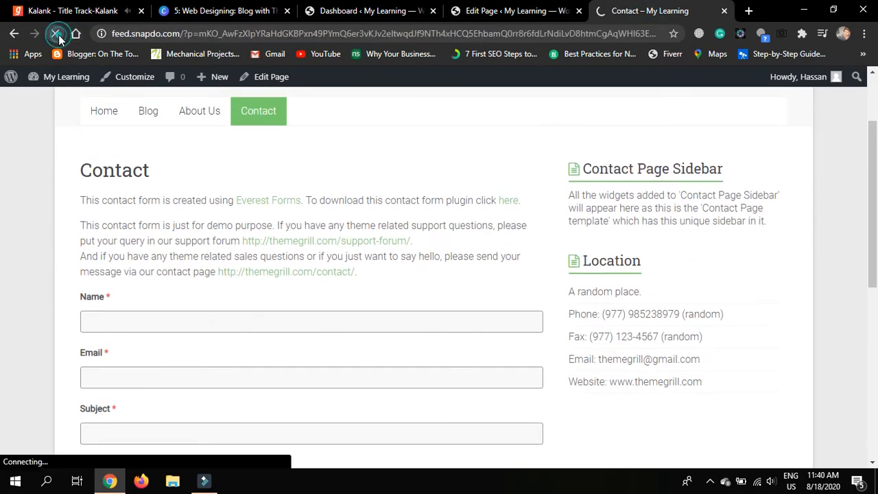
left_click(56, 33)
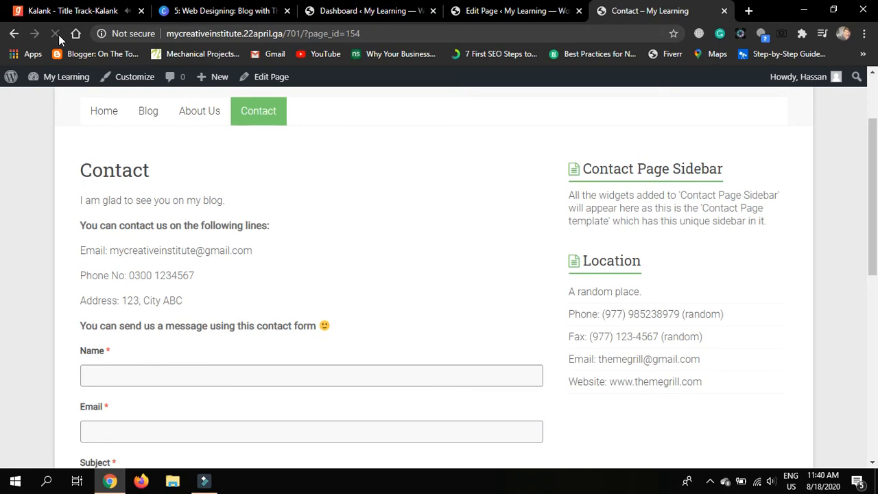
scroll(385, 266, "down", 1)
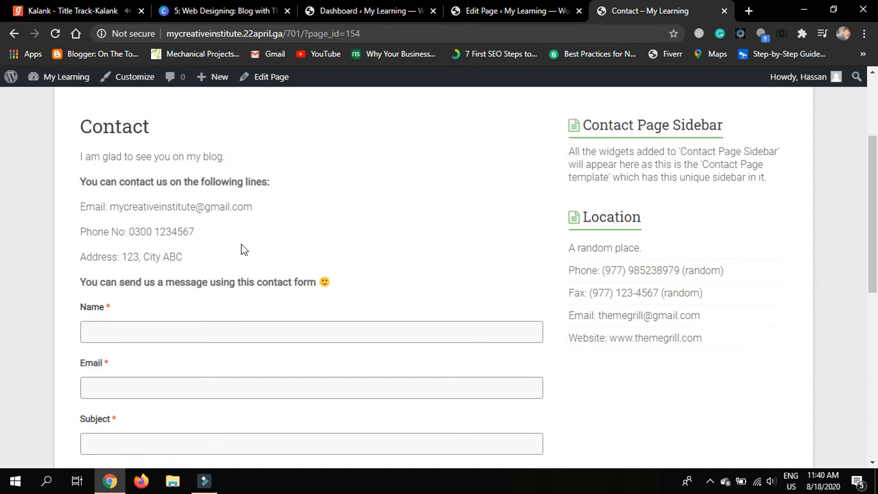
scroll(241, 250, "down", 1)
scroll(641, 305, "up", 1)
In the editor's page settings sidebar, scroll down to the Select Layout panel
left_click(523, 9)
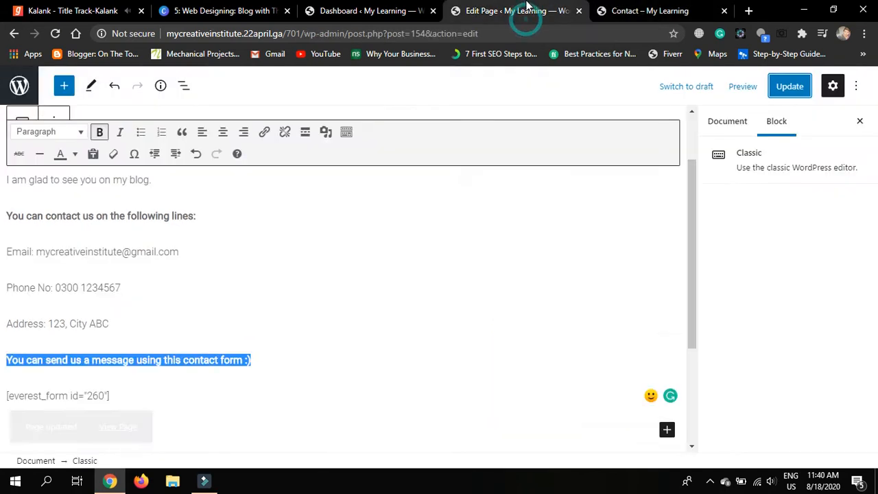
left_click(729, 123)
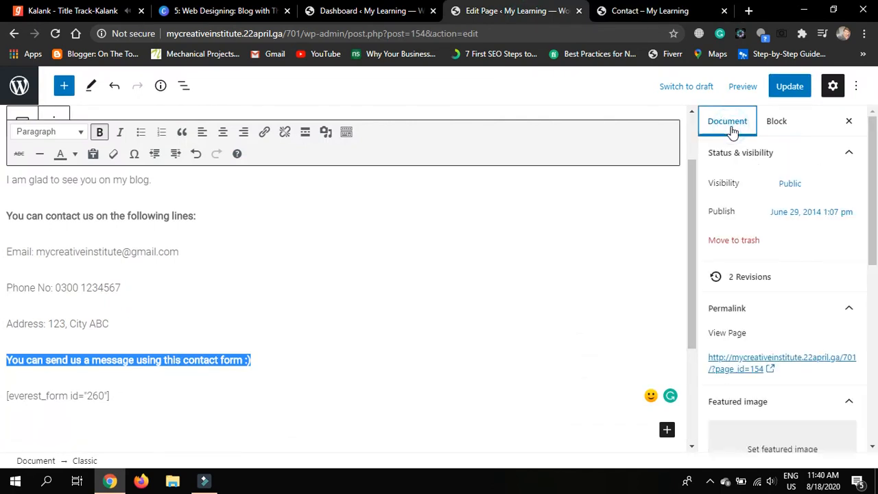
left_click_drag(876, 184, 875, 467)
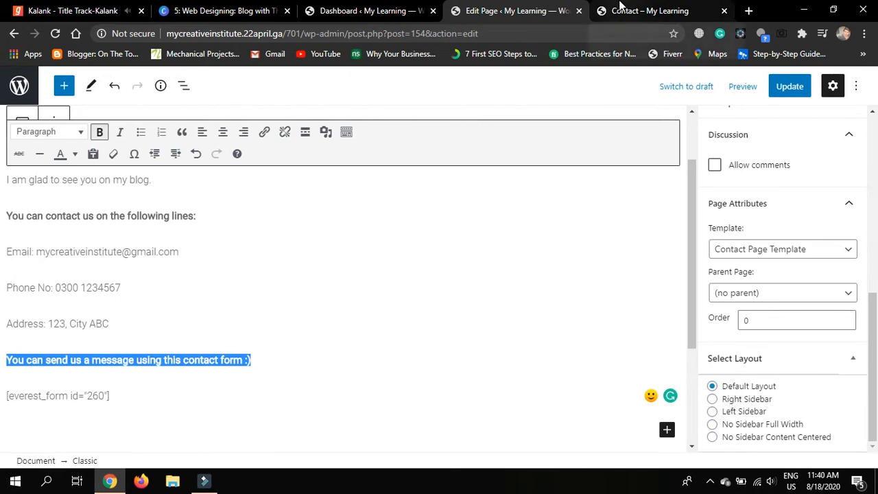
Compare the live Contact page's bold invitation line and form against the editor
left_click(620, 8)
scroll(405, 267, "up", 1)
scroll(405, 267, "down", 2)
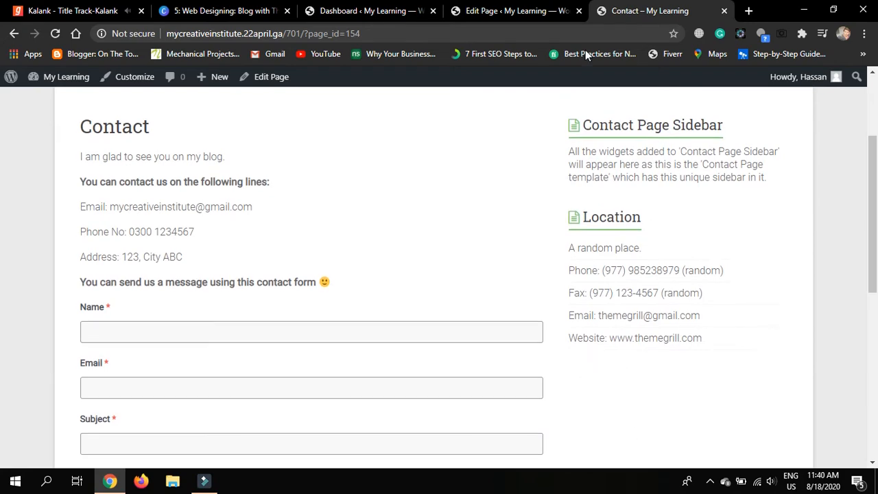
left_click(518, 10)
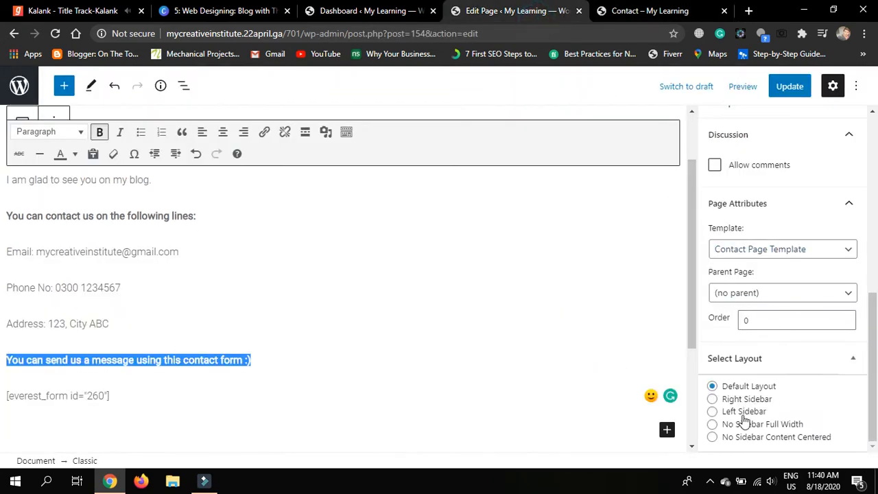
left_click(669, 9)
scroll(540, 335, "down", 2)
scroll(542, 339, "up", 2)
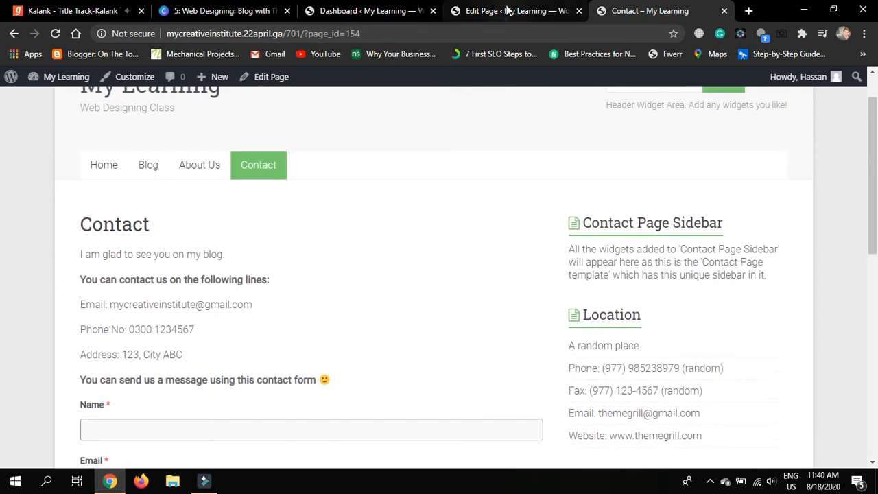
left_click(508, 11)
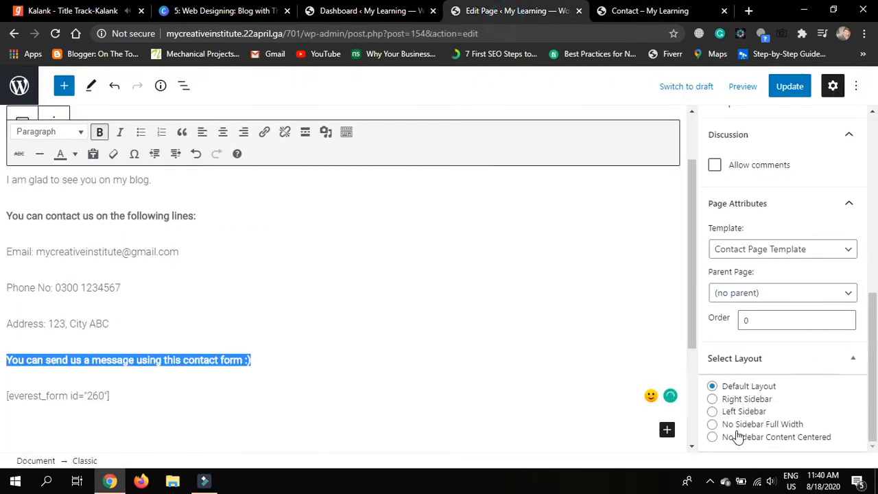
left_click(630, 7)
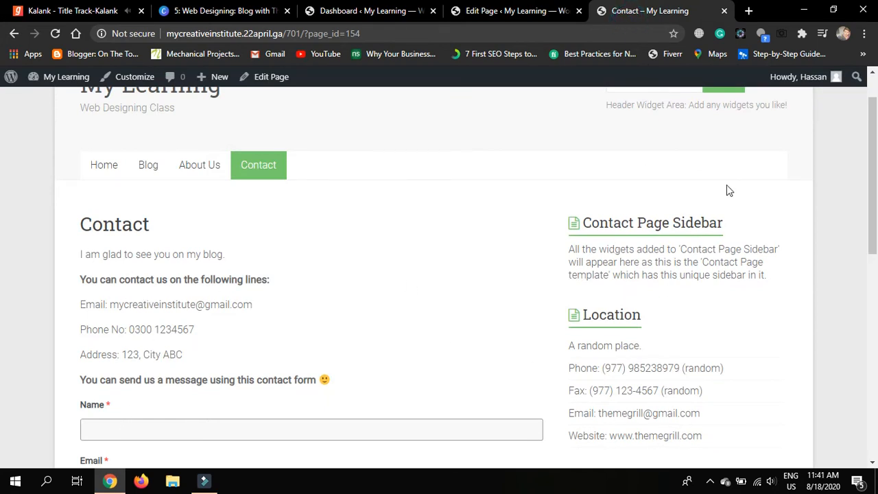
scroll(287, 332, "down", 5)
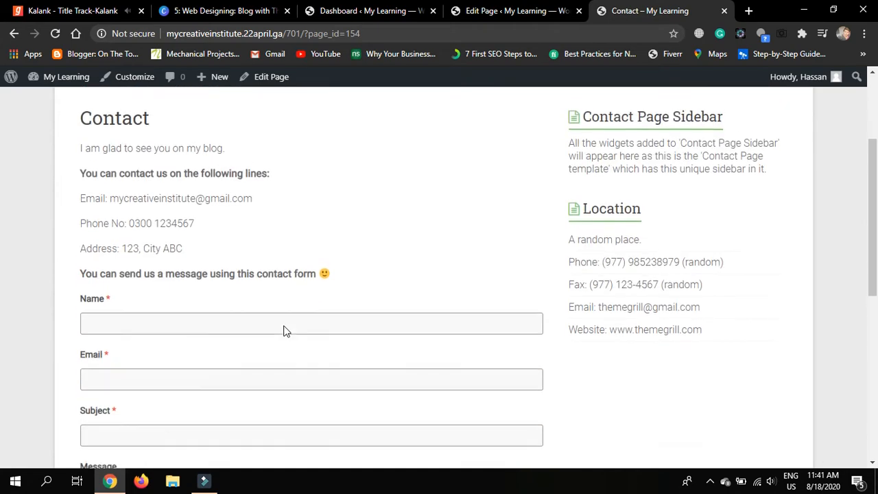
scroll(285, 326, "up", 1)
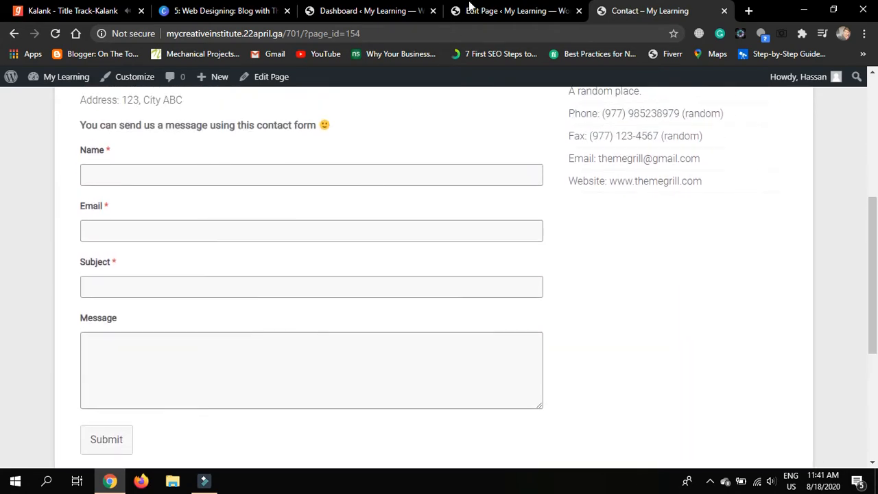
left_click(505, 11)
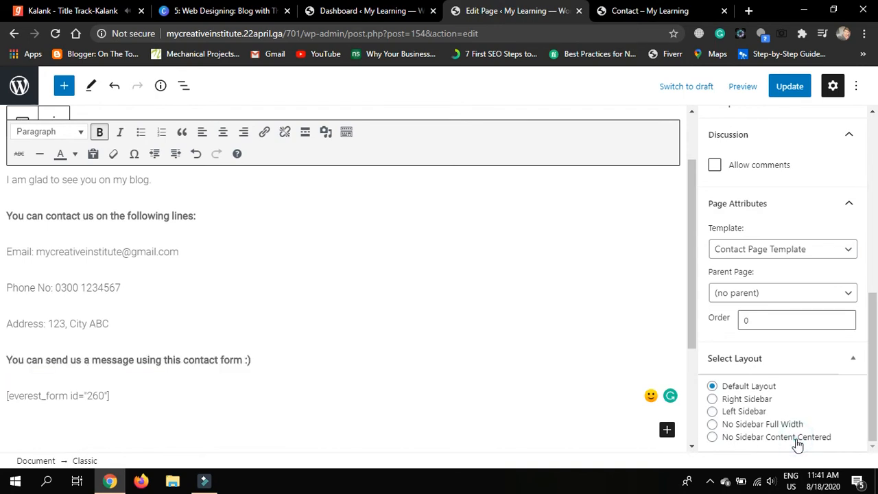
Choose the No Sidebar Content Centered layout for the Contact page and glance at the live page
left_click(712, 437)
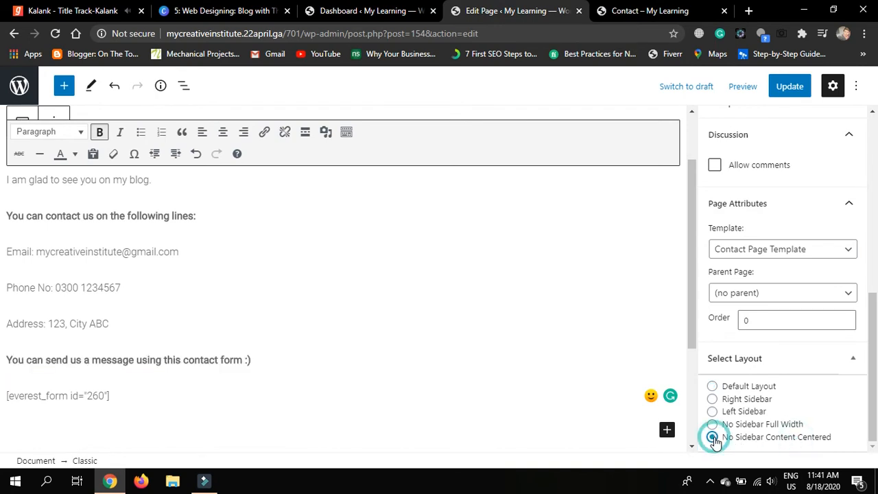
left_click(626, 11)
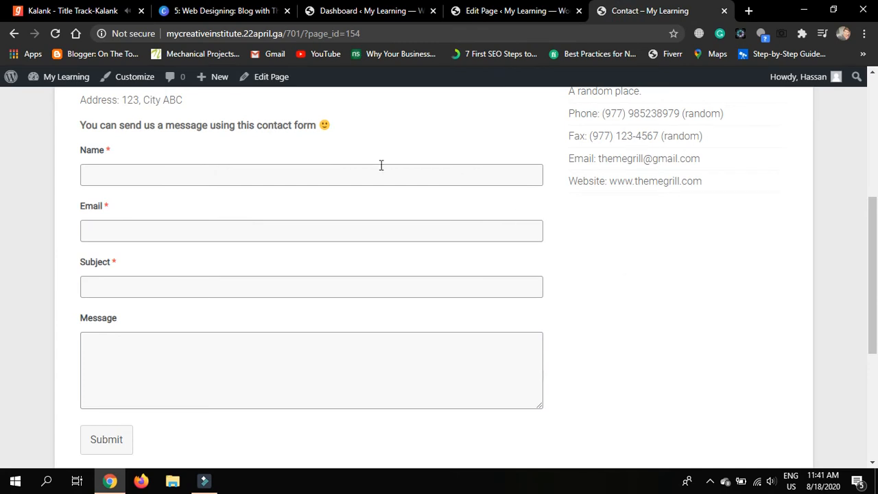
scroll(432, 207, "up", 3)
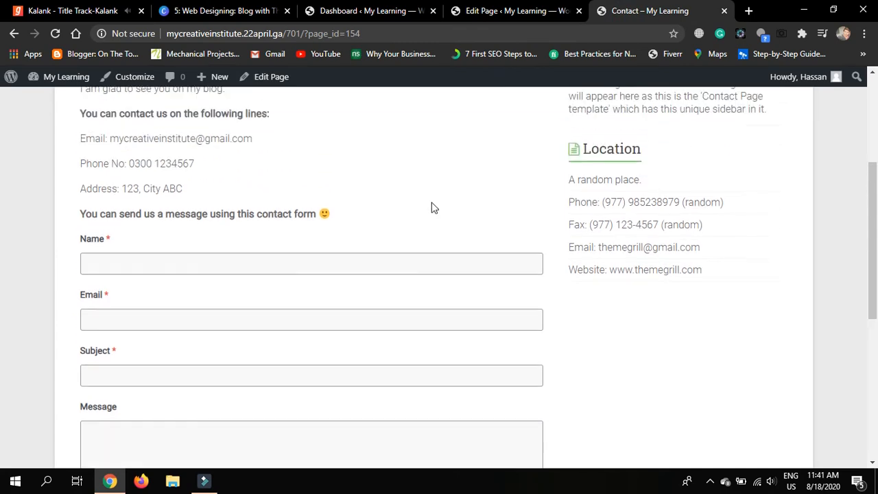
scroll(432, 207, "up", 1)
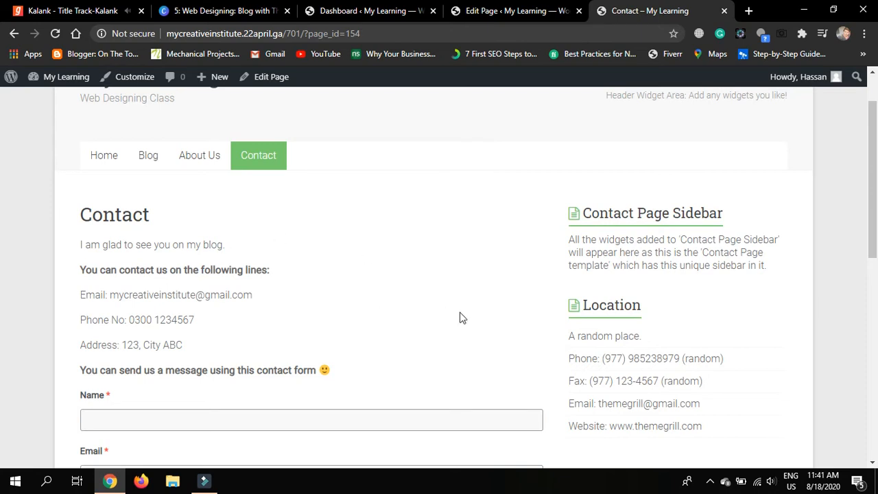
Update the Contact page to save the layout change and return to the live page
left_click(529, 12)
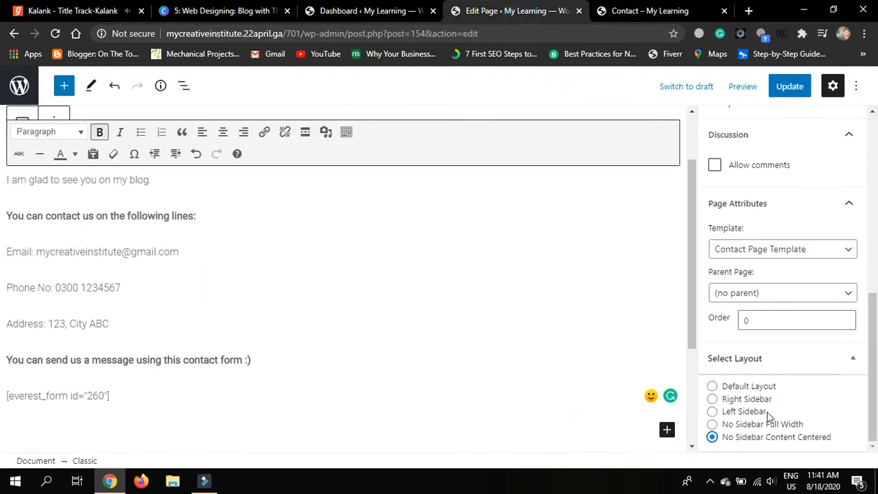
left_click(789, 82)
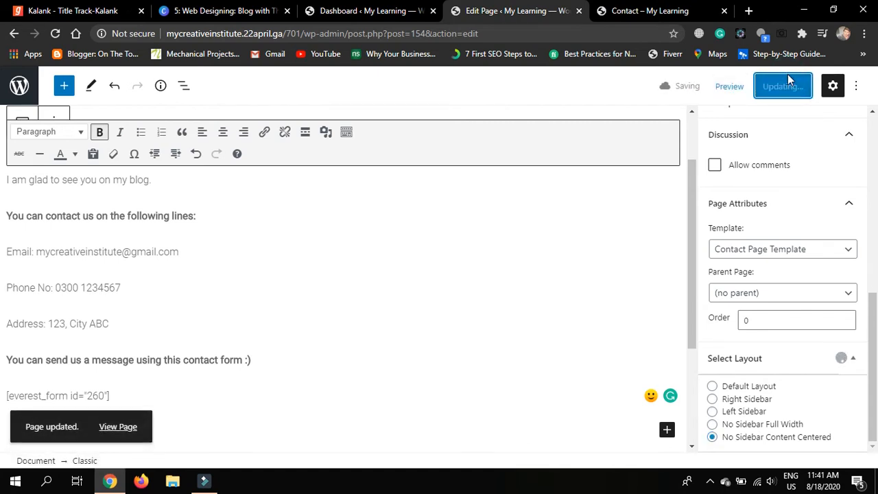
left_click(614, 9)
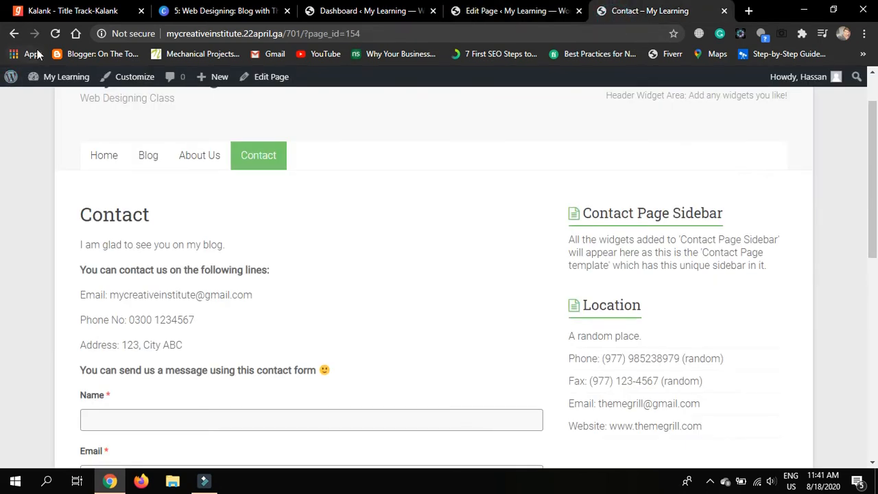
Reload the live Contact page and scroll through its centered, sidebar-free content
left_click(55, 33)
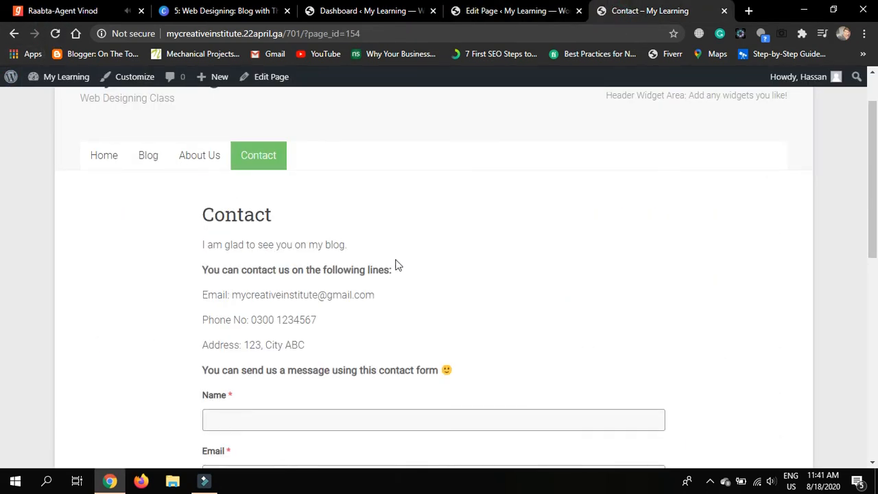
scroll(700, 360, "down", 6)
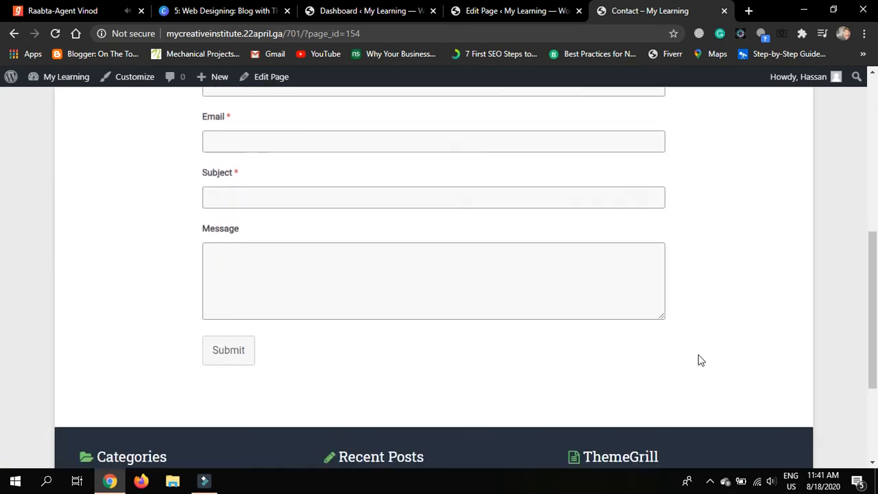
scroll(700, 359, "up", 8)
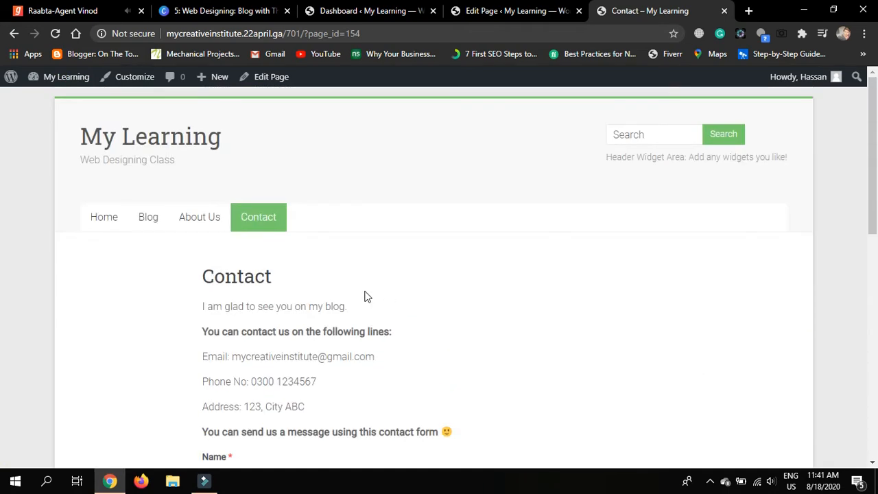
Compare it with the About Us page, then return to the Contact page editor
left_click(196, 221)
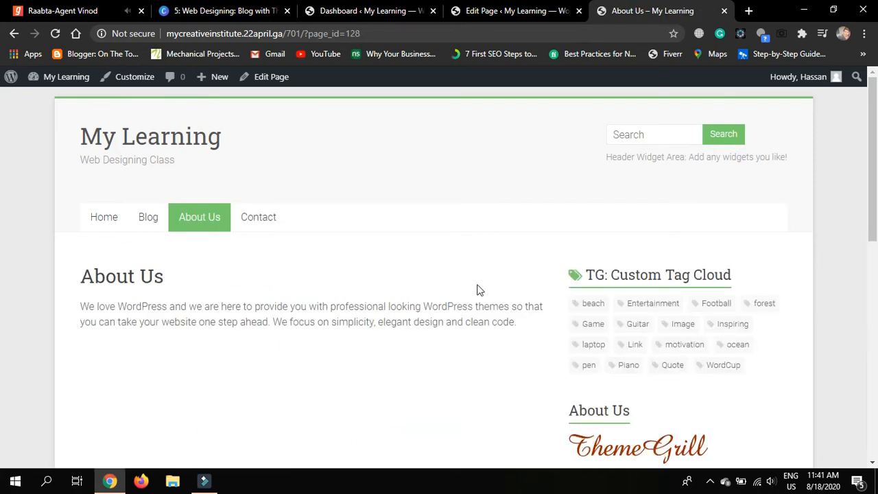
scroll(478, 290, "down", 2)
scroll(478, 290, "up", 1)
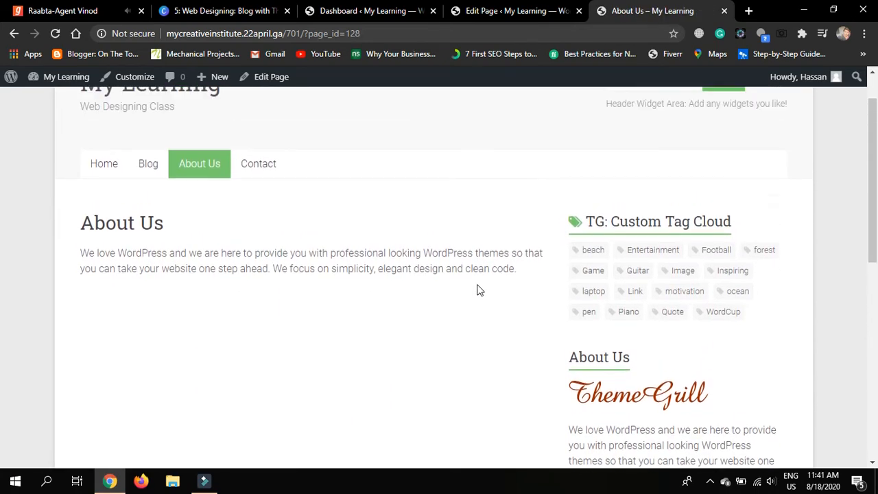
left_click(547, 5)
scroll(315, 267, "up", 1)
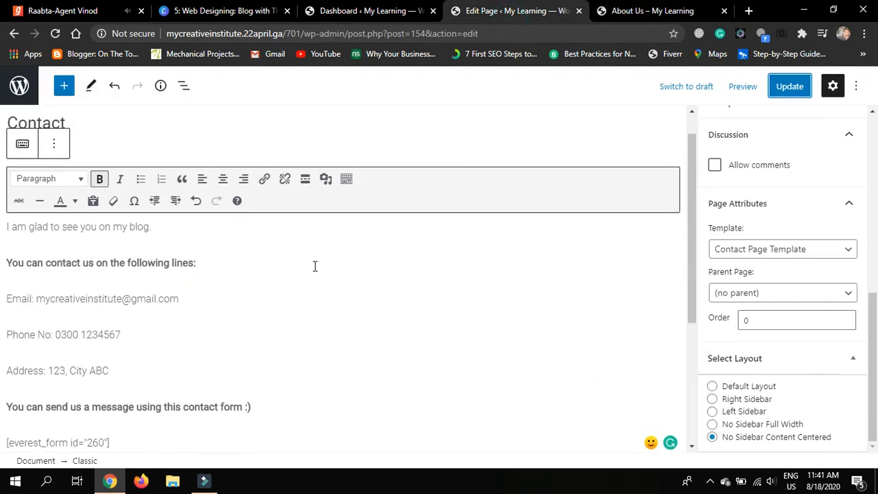
left_click(254, 165)
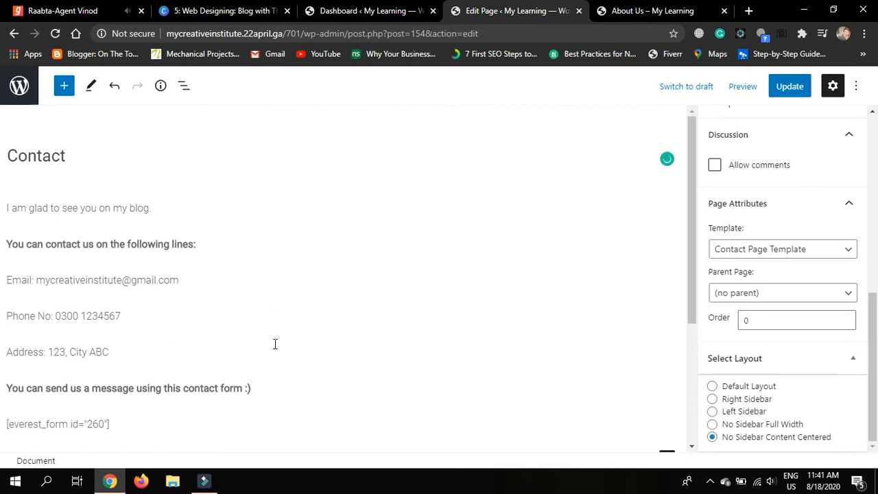
scroll(275, 344, "down", 2)
scroll(275, 344, "up", 2)
Open the All Pages list from the WordPress dashboard
left_click(355, 6)
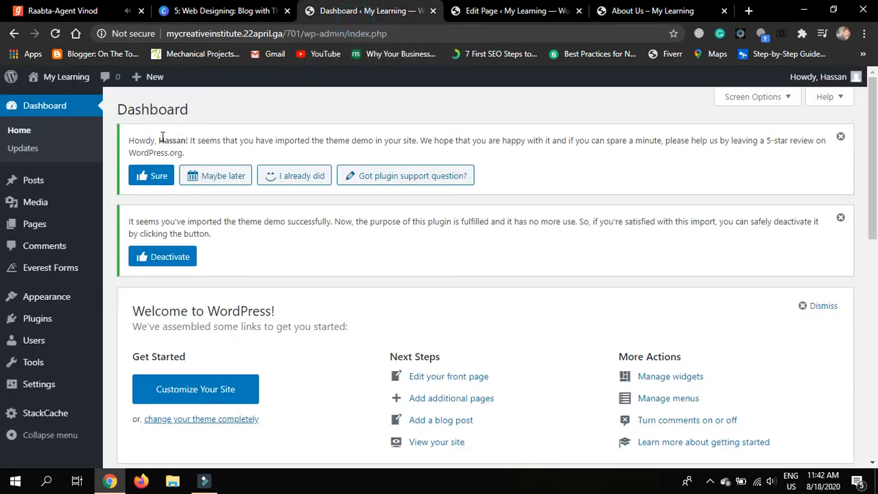
mouse_move(59, 233)
left_click(120, 232)
left_click(515, 11)
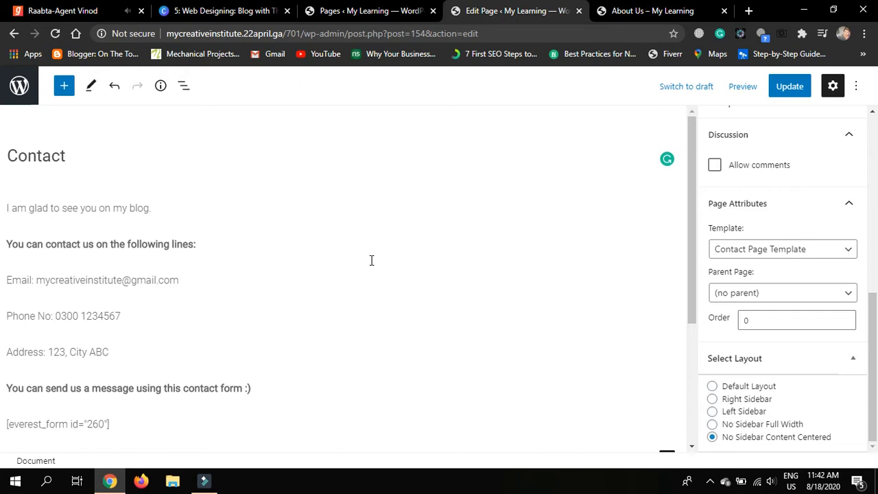
left_click(370, 11)
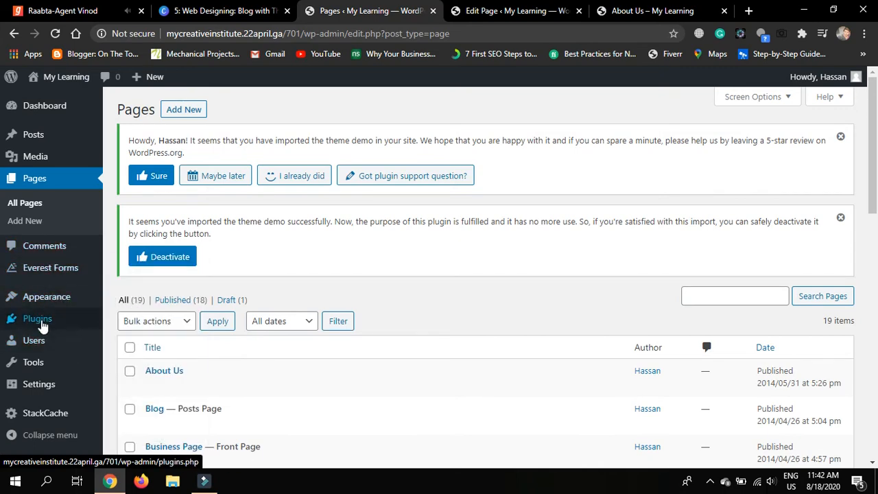
Go to Plugins > Add New to browse featured plugins like Akismet and Classic Editor
left_click(43, 326)
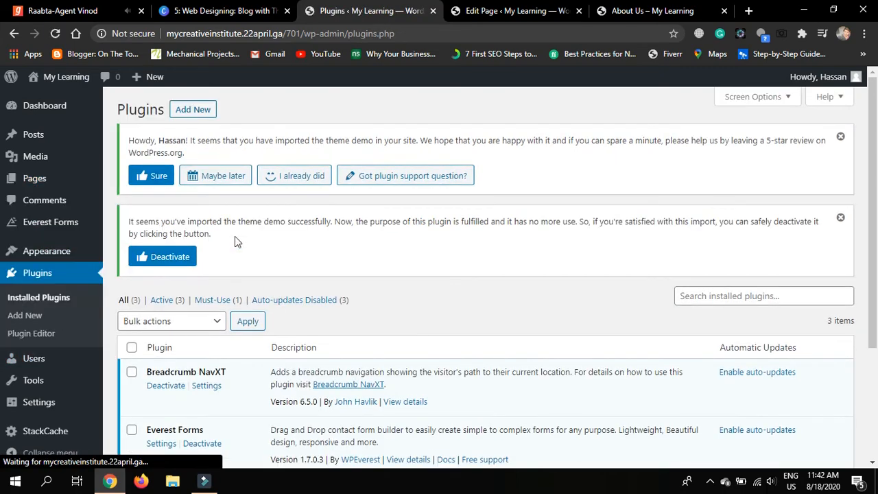
left_click(196, 108)
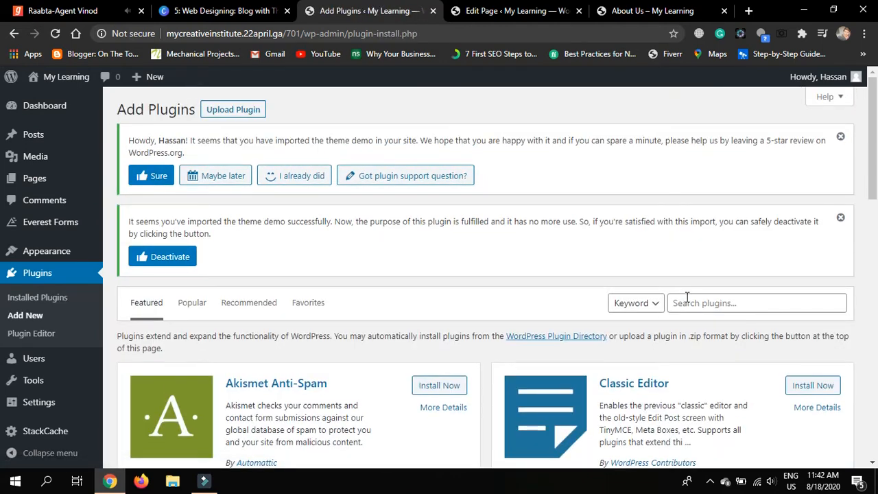
scroll(870, 320, "down", 2)
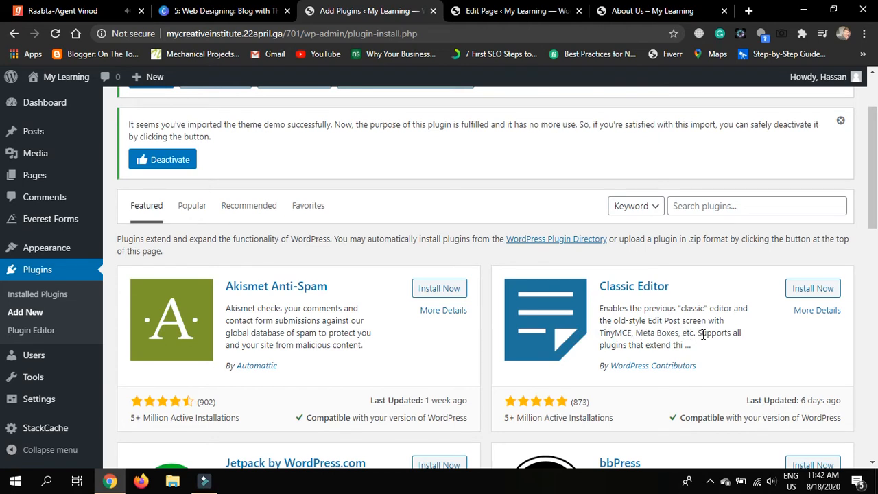
Install and activate the Classic Editor plugin, then return to the Contact page editor tab
left_click(812, 295)
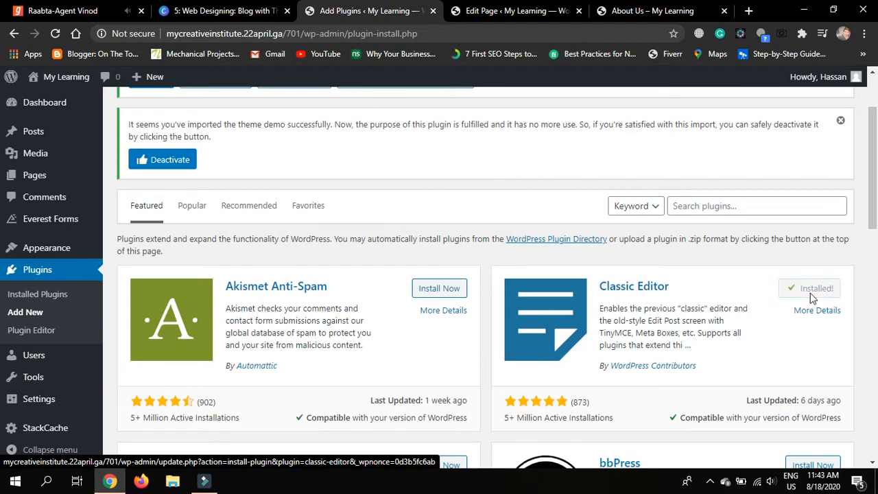
left_click(817, 291)
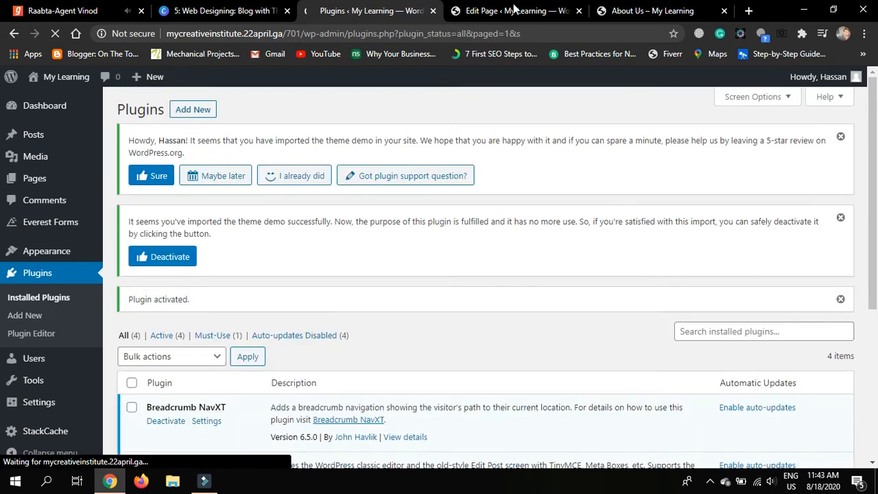
left_click(515, 10)
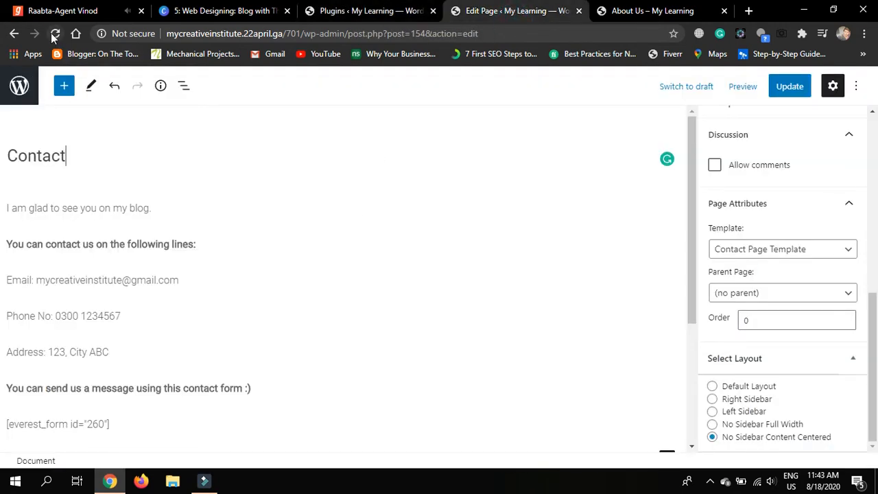
Reload the Contact page so it opens in the classic editor with the second toolbar row showing
left_click(55, 34)
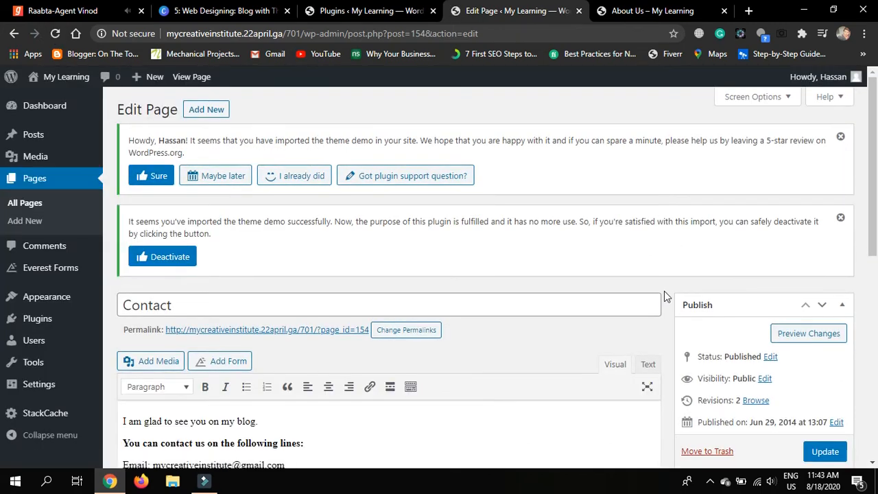
scroll(664, 291, "down", 3)
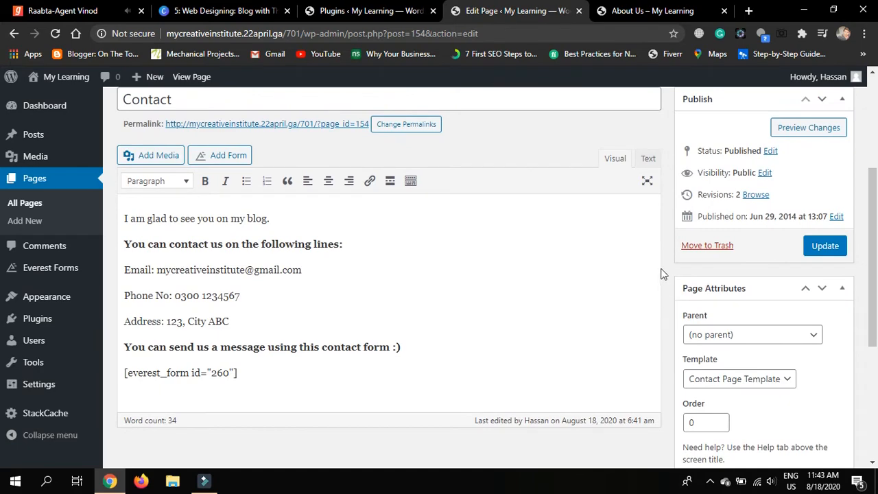
scroll(659, 239, "down", 3)
scroll(659, 239, "up", 3)
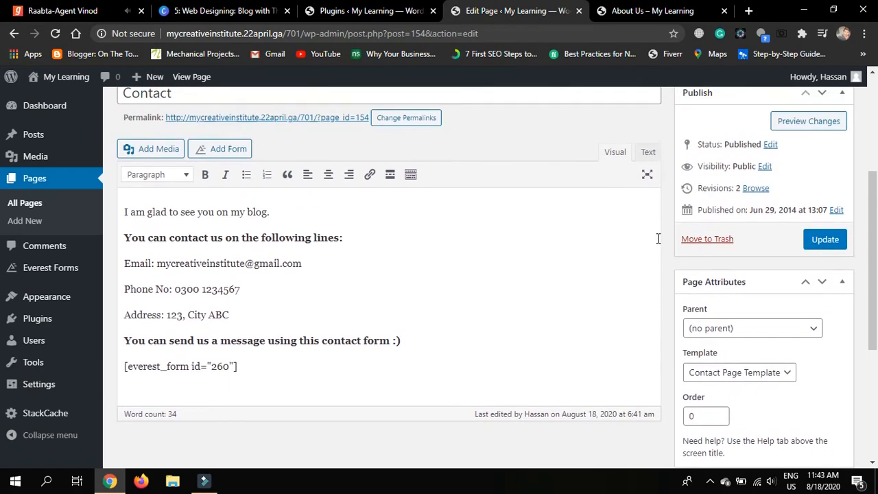
scroll(657, 238, "up", 1)
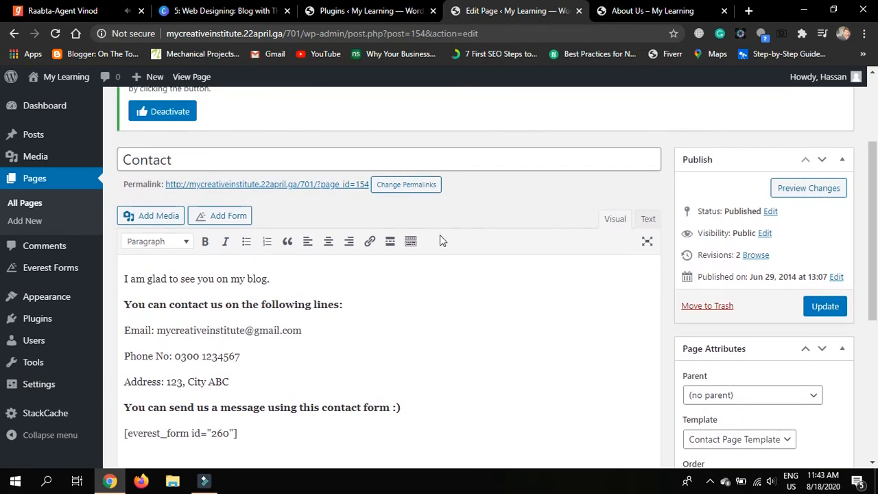
left_click(410, 243)
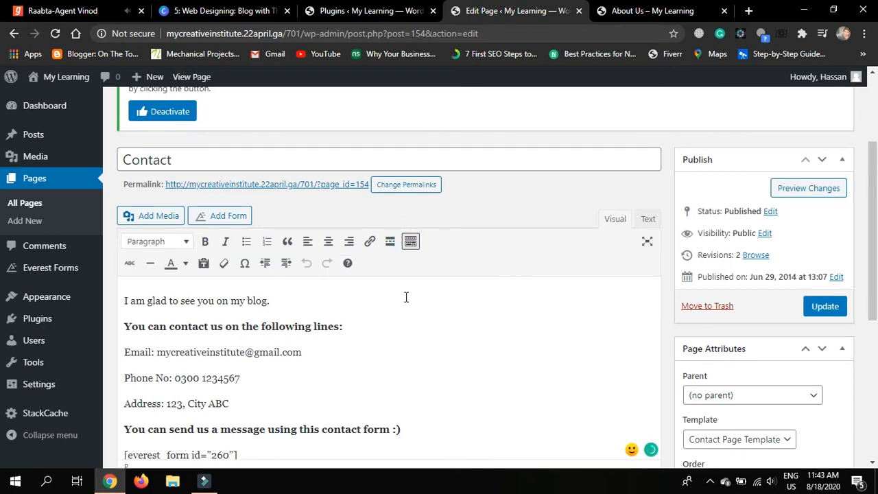
View the Contact content in Text mode, switch back to Visual, then go to All Pages
scroll(390, 363, "down", 1)
scroll(390, 363, "down", 1)
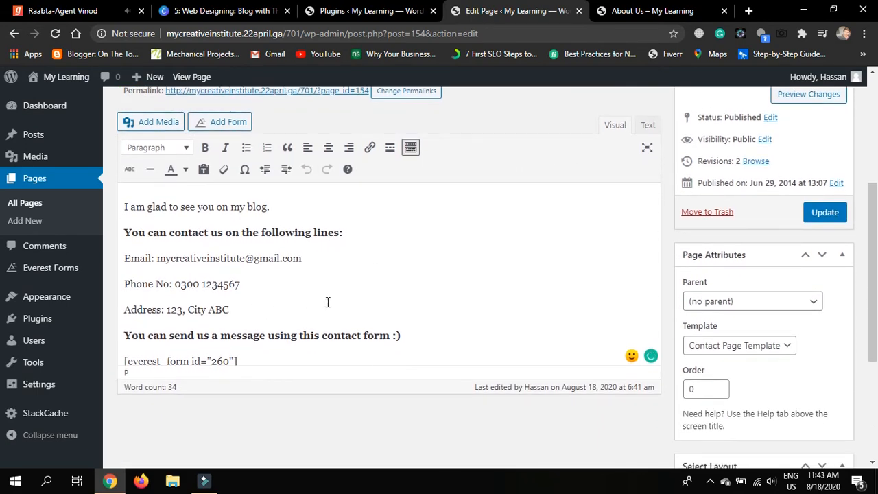
left_click(647, 124)
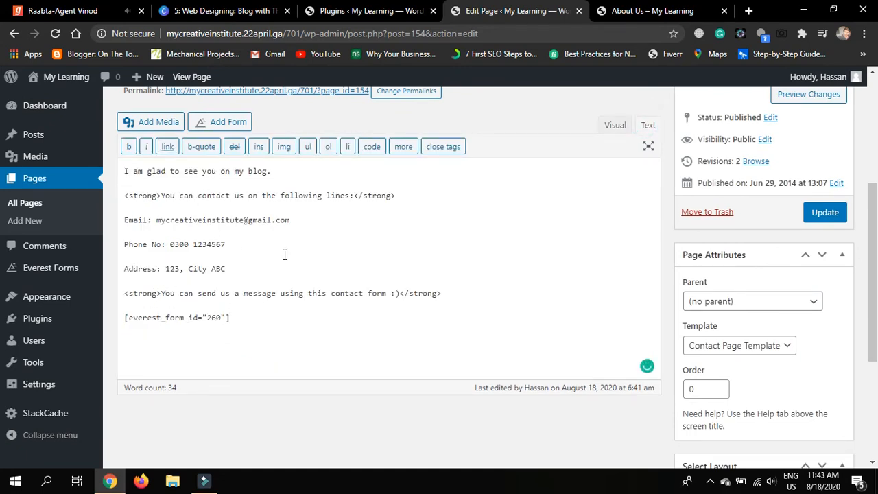
left_click(615, 126)
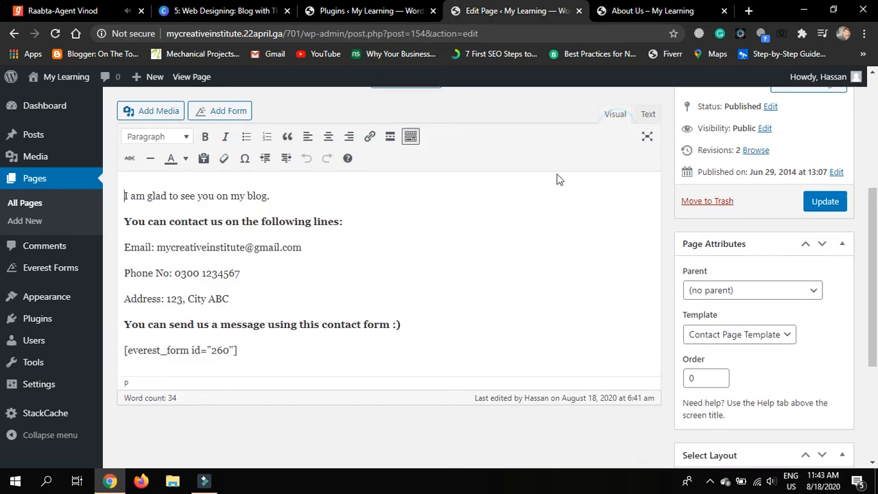
scroll(523, 202, "up", 1)
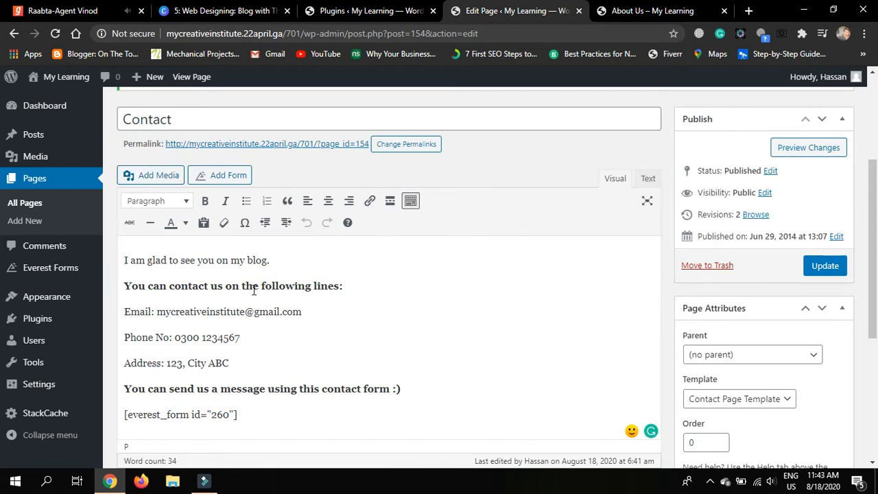
left_click(28, 207)
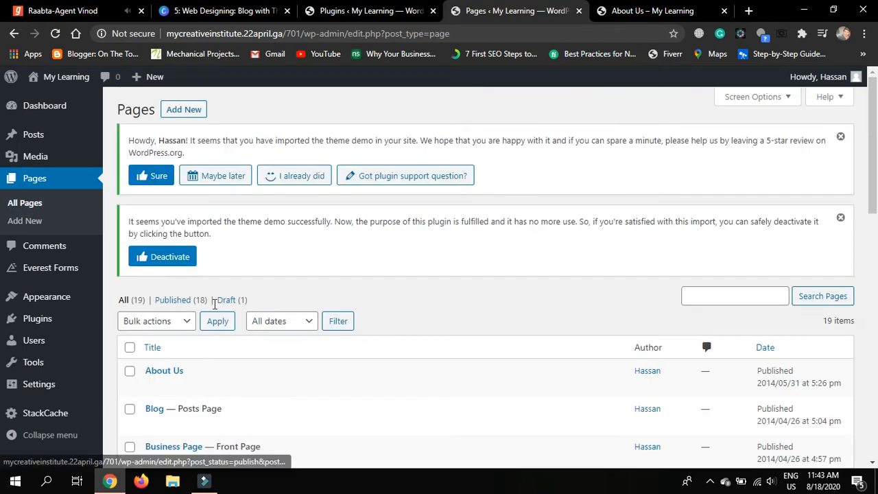
Open the About Us page for editing and delete its existing paragraph
scroll(214, 304, "down", 1)
left_click(152, 291)
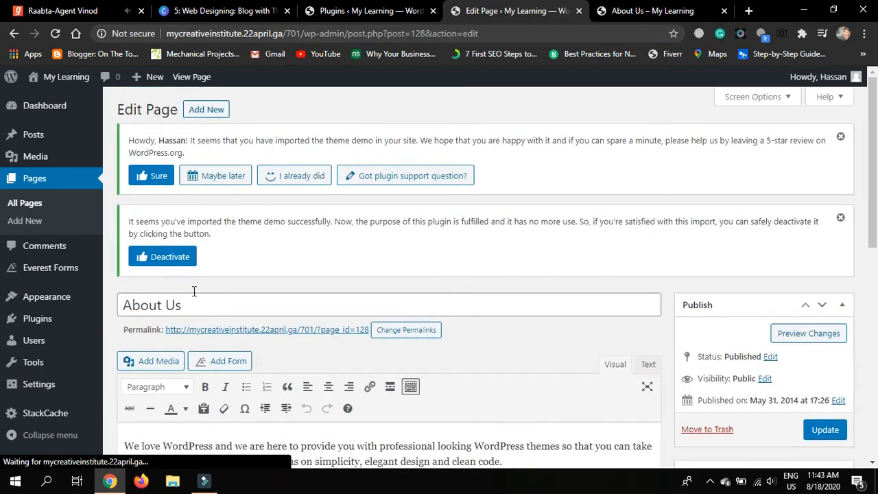
scroll(671, 331, "down", 1)
scroll(671, 330, "down", 1)
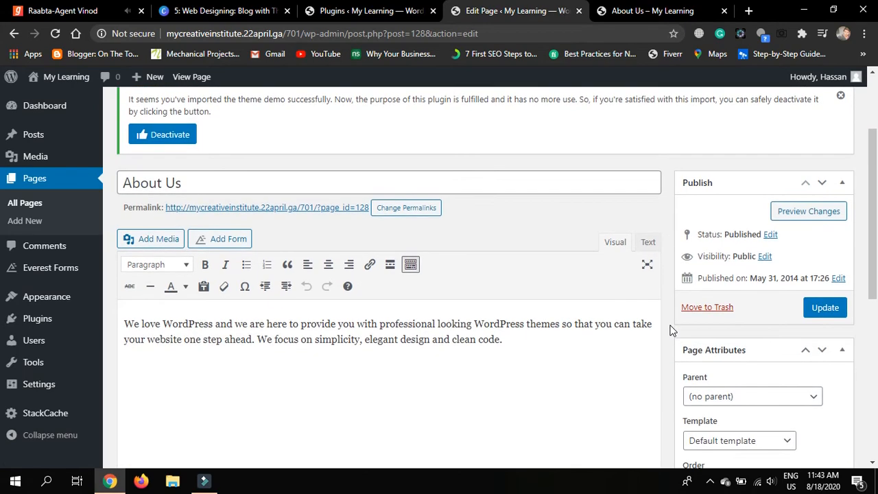
left_click(560, 351)
key("ctrl+a")
key("BackSpace")
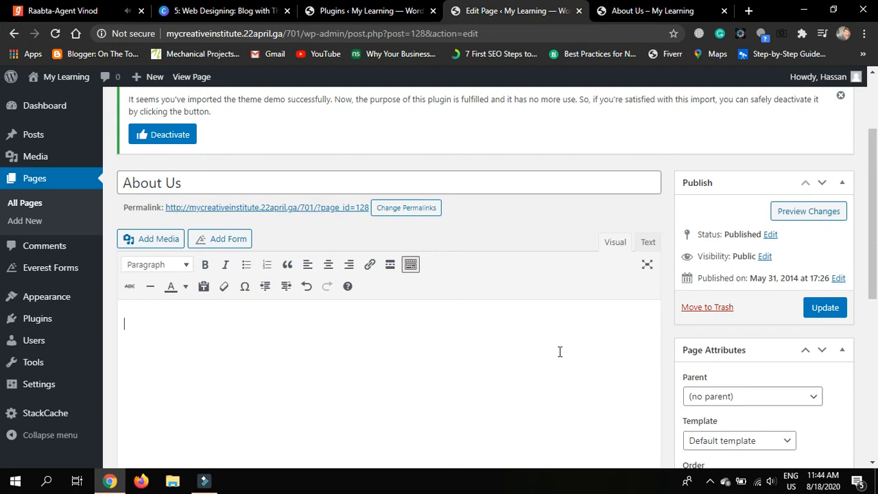
Type 'This is a blog where you will read about Fashion, nature, and Technology.' with spelling and comma fixes
type("This is a blog whe")
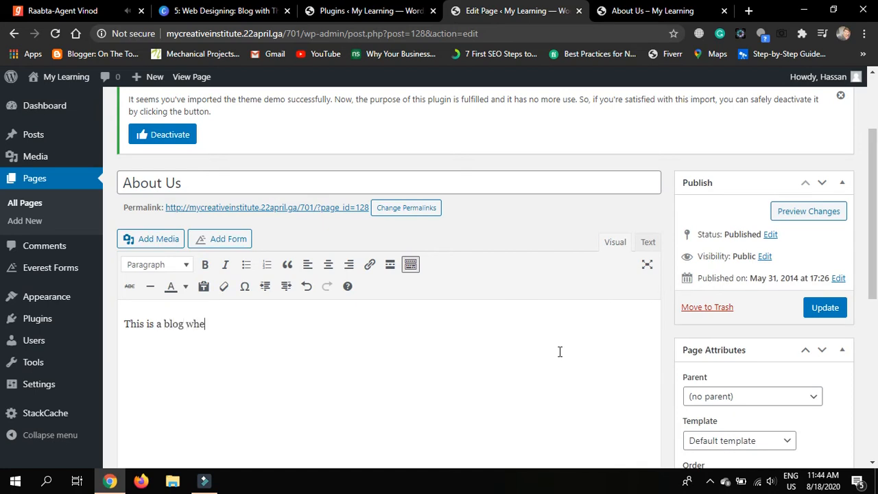
type("re you will read ")
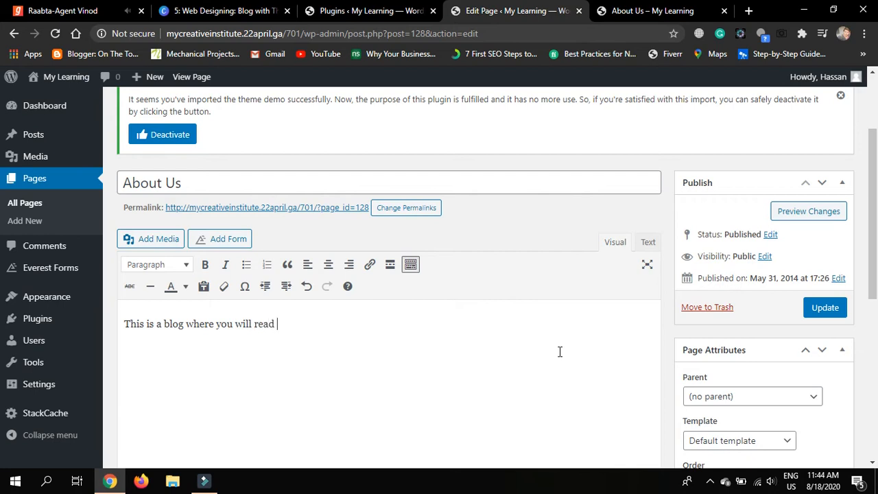
type("about Fashon, natu")
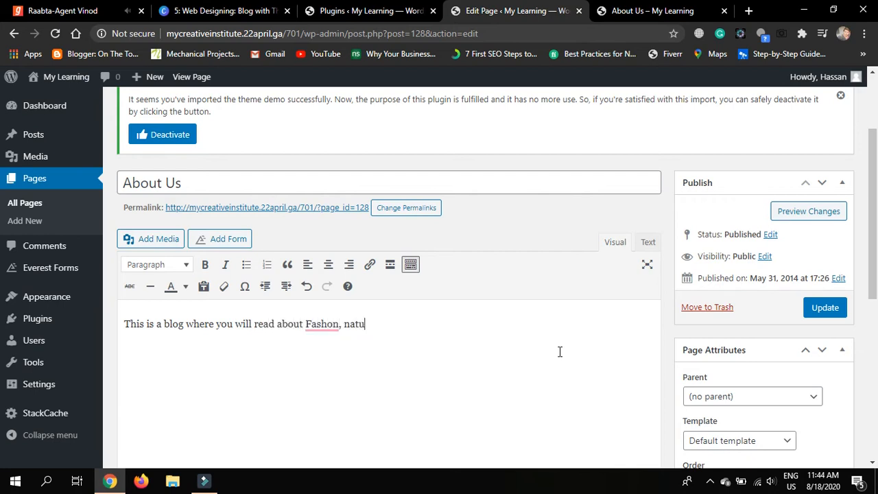
type("re and Tech")
left_click(321, 326)
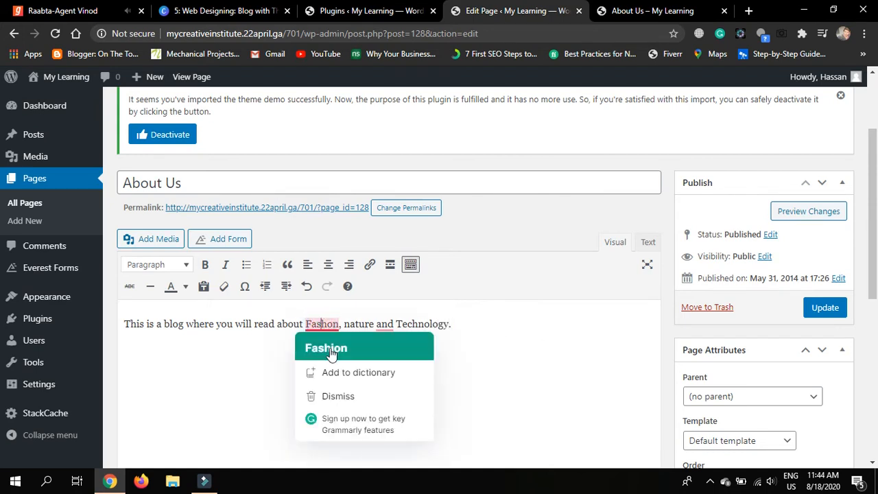
left_click(327, 348)
mouse_move(393, 323)
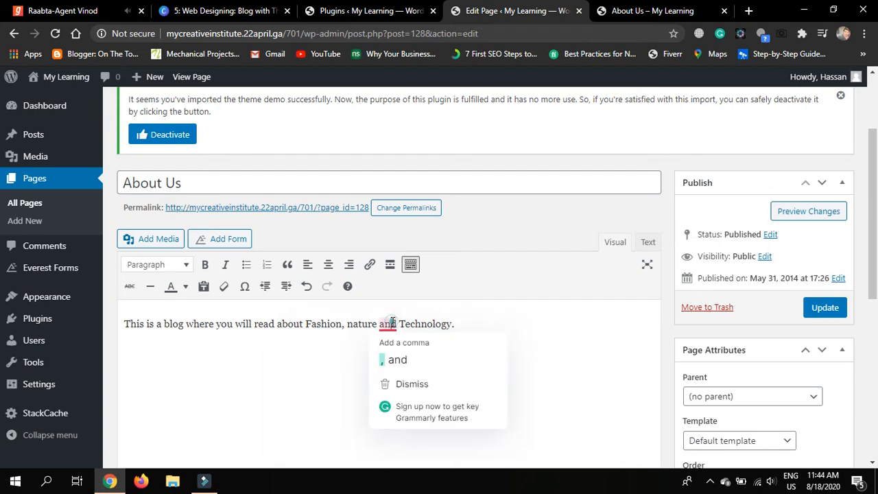
left_click(403, 358)
key("Return")
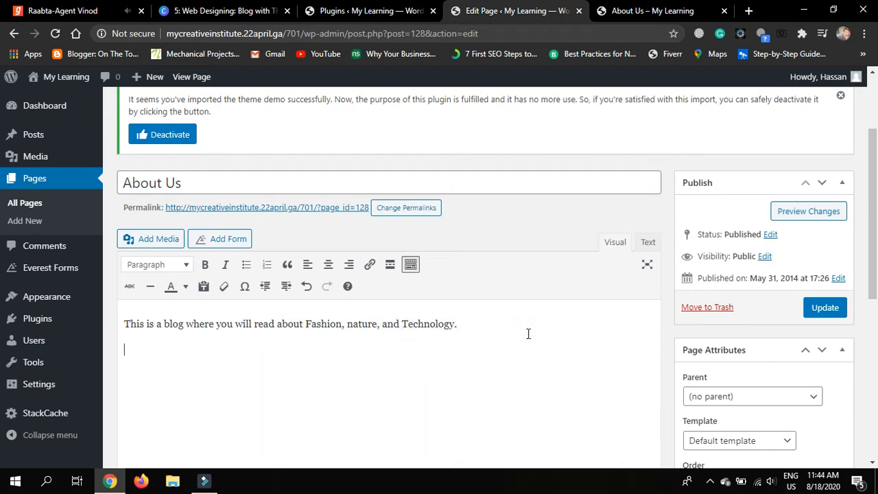
left_click(157, 240)
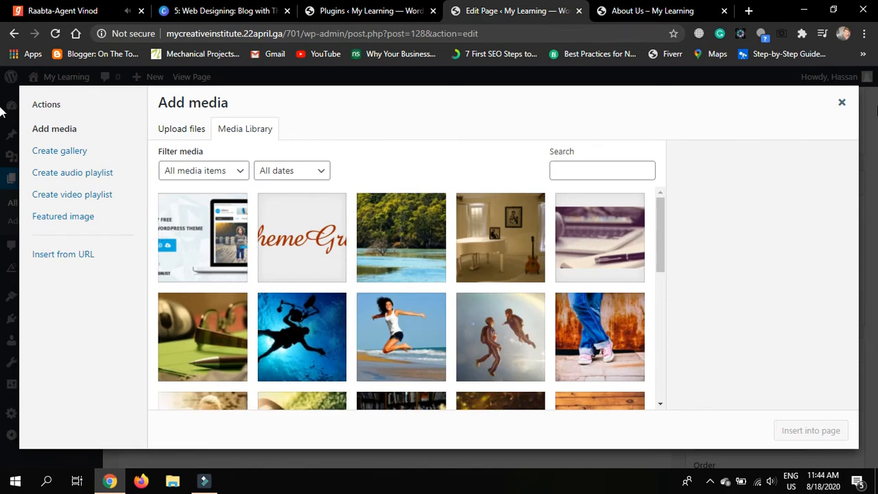
Close the media window and add a new empty line below the About Us sentence
left_click(844, 109)
scroll(453, 218, "down", 1)
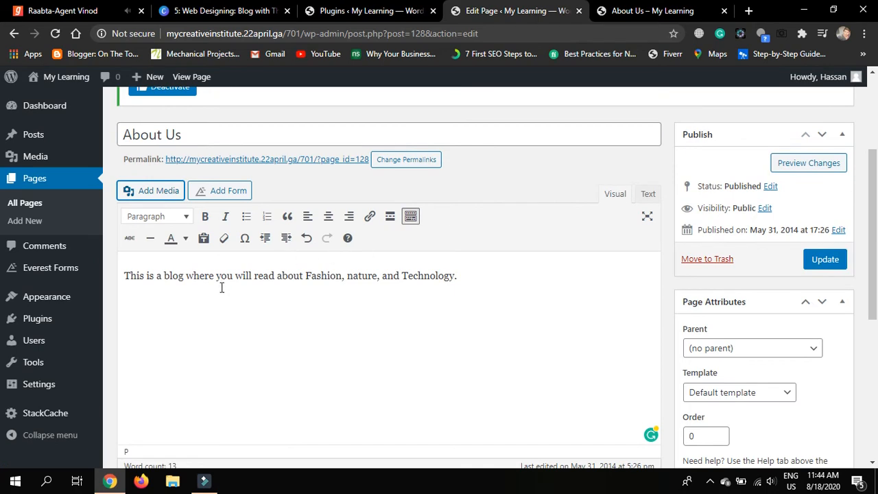
left_click(457, 279)
key("Return")
left_click(481, 285)
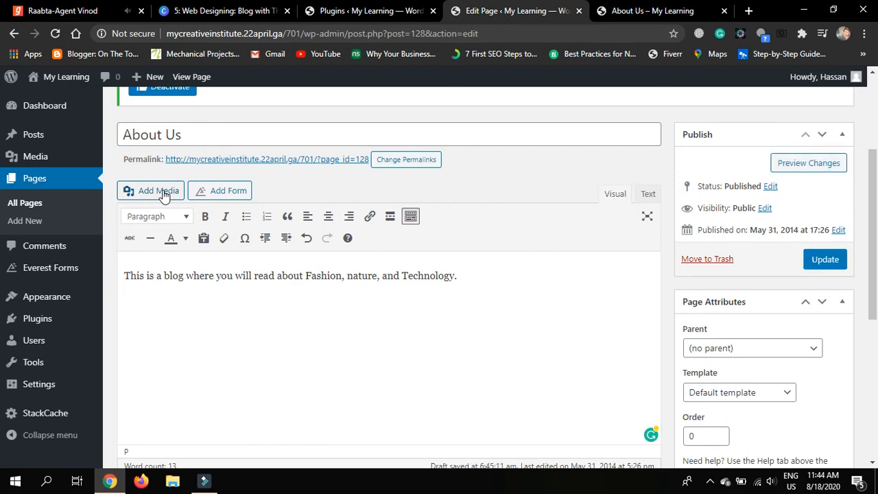
left_click(162, 194)
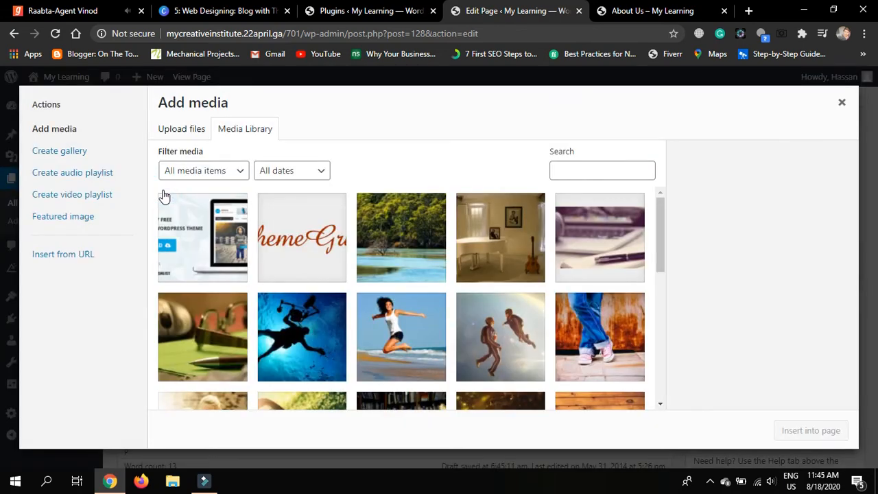
left_click(184, 126)
left_click(250, 132)
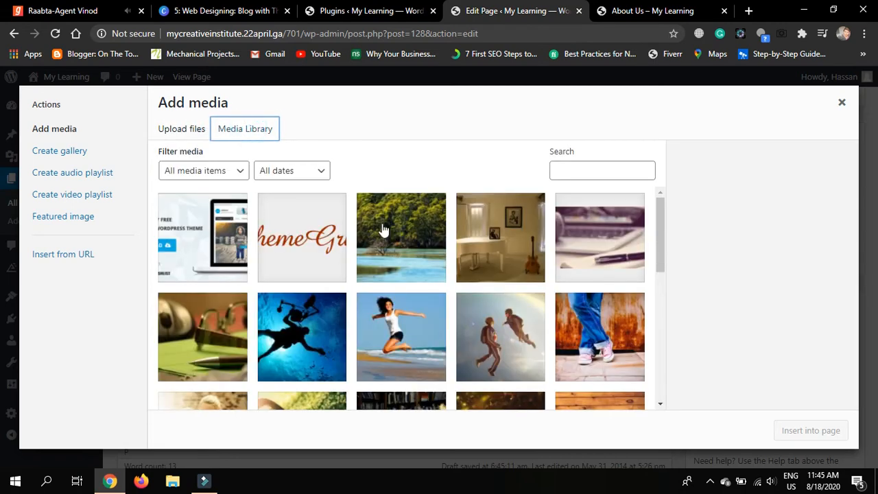
left_click(60, 253)
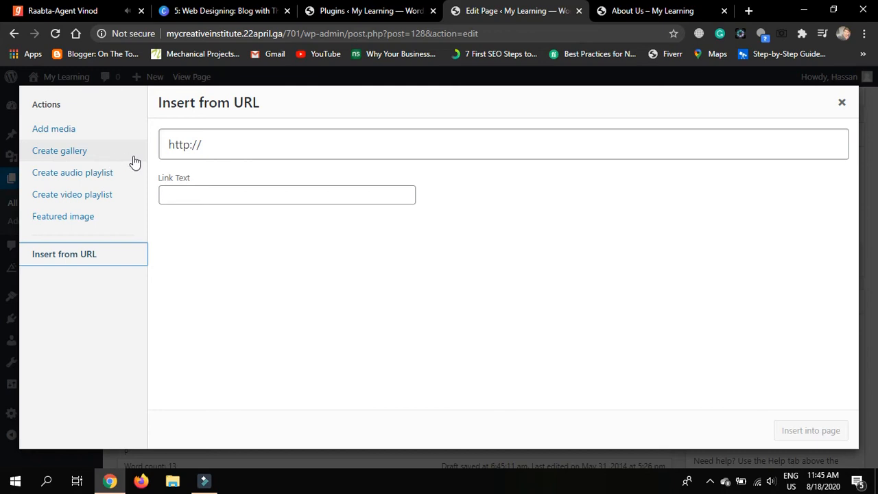
left_click(232, 142)
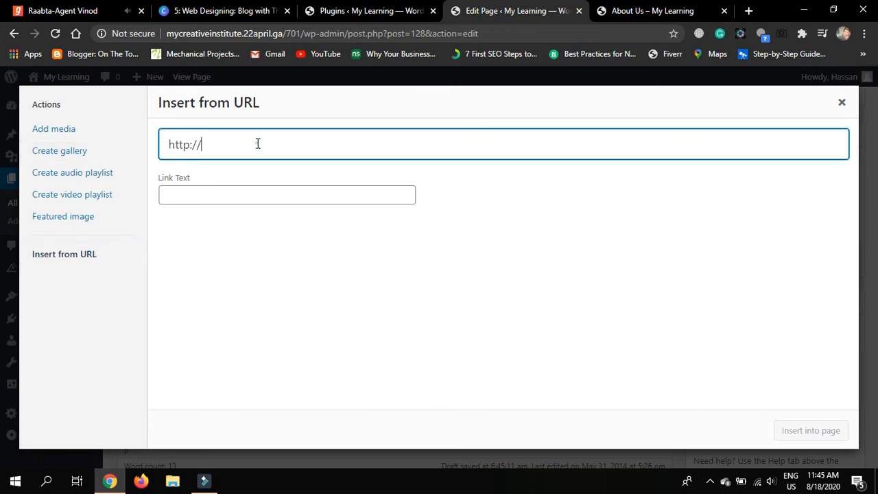
triple_click(257, 143)
key("BackSpace")
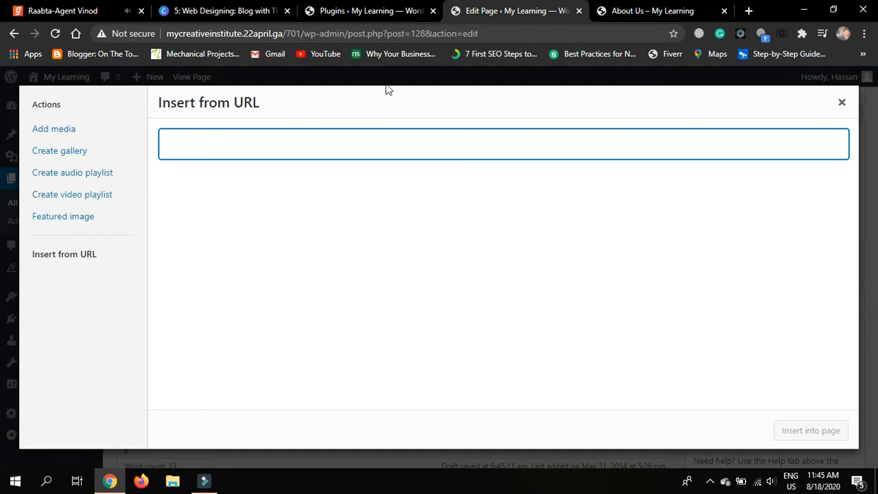
left_click(749, 11)
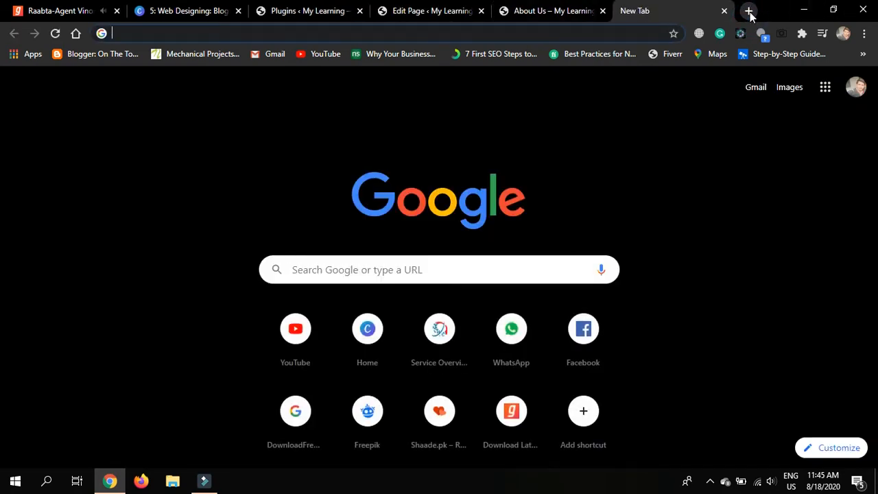
Go to pixabay.com, search 'nature', and open the sunset tree photo
type("pixabay.com")
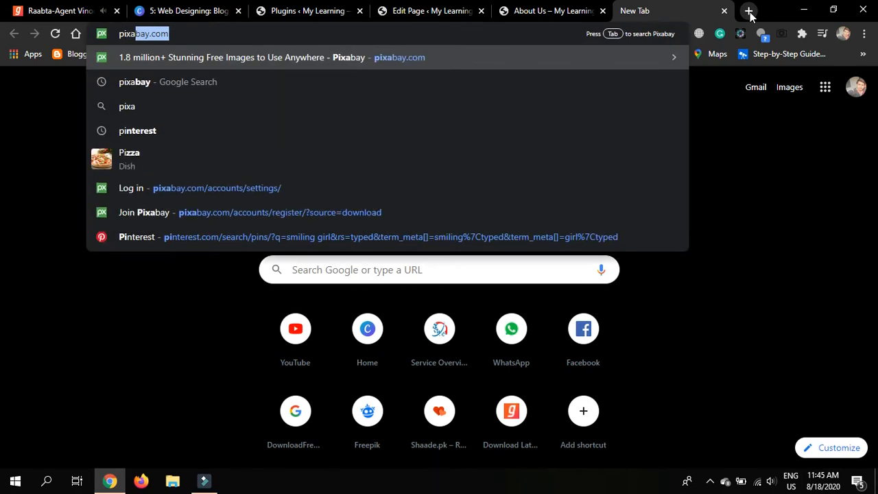
key("Return")
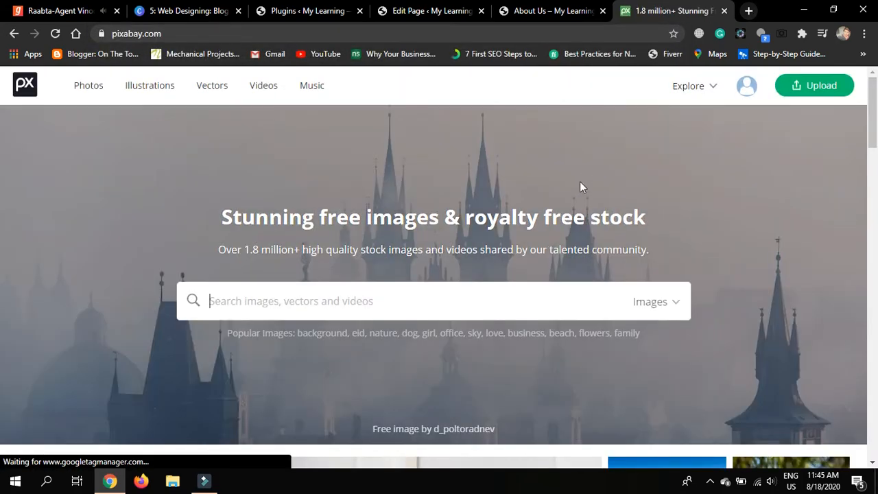
scroll(578, 186, "down", 1)
type("n")
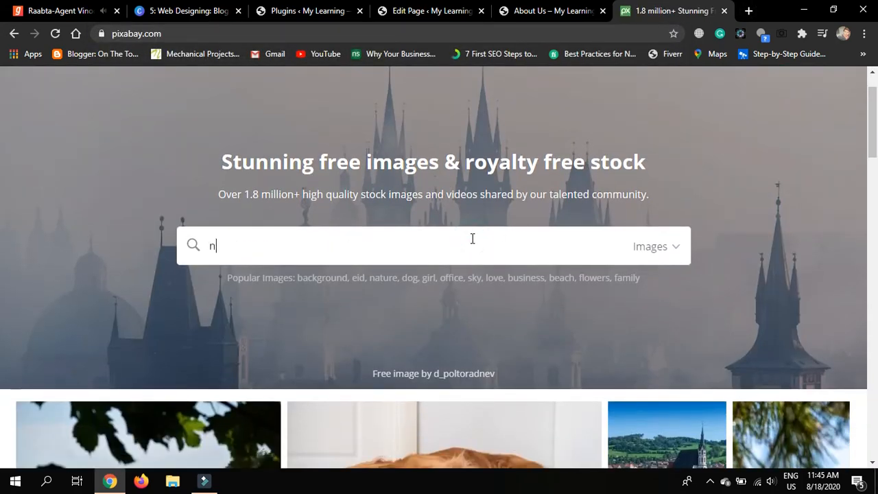
type("ature")
key("Return")
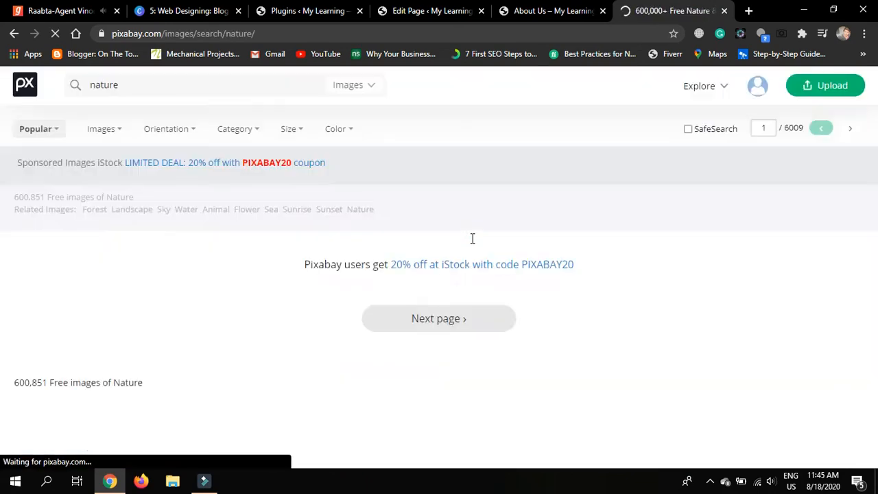
scroll(472, 238, "down", 3)
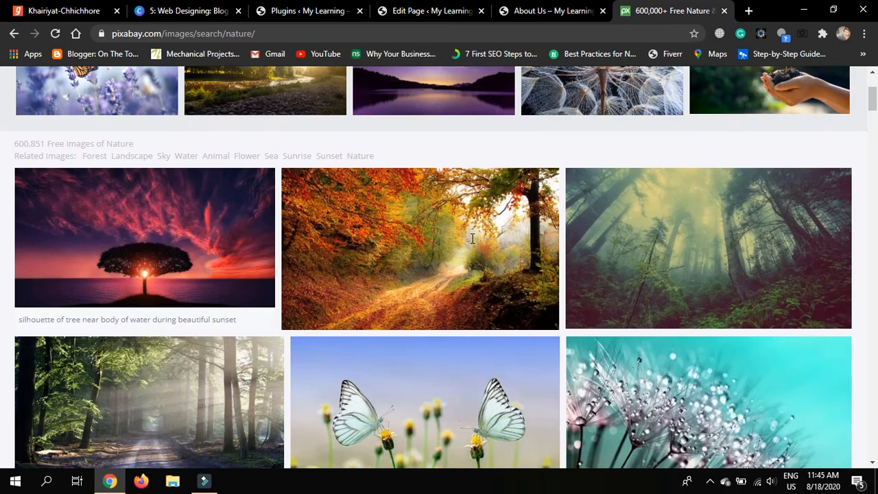
scroll(472, 238, "down", 2)
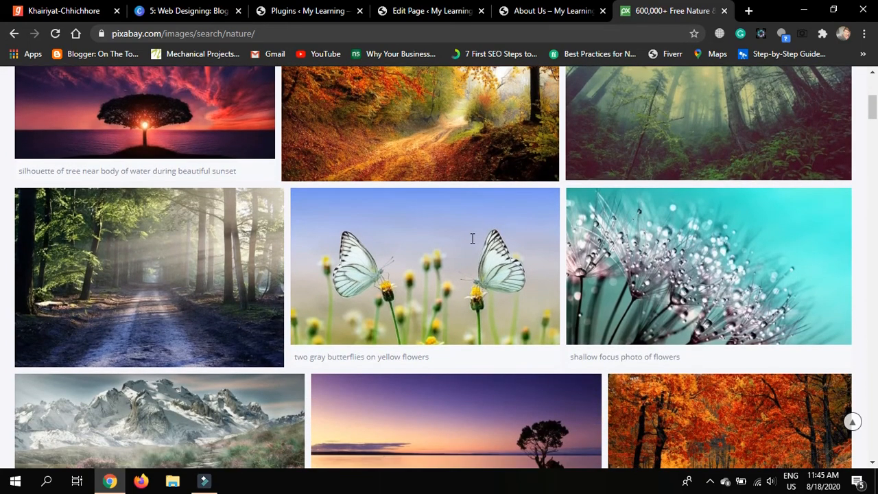
scroll(473, 239, "down", 2)
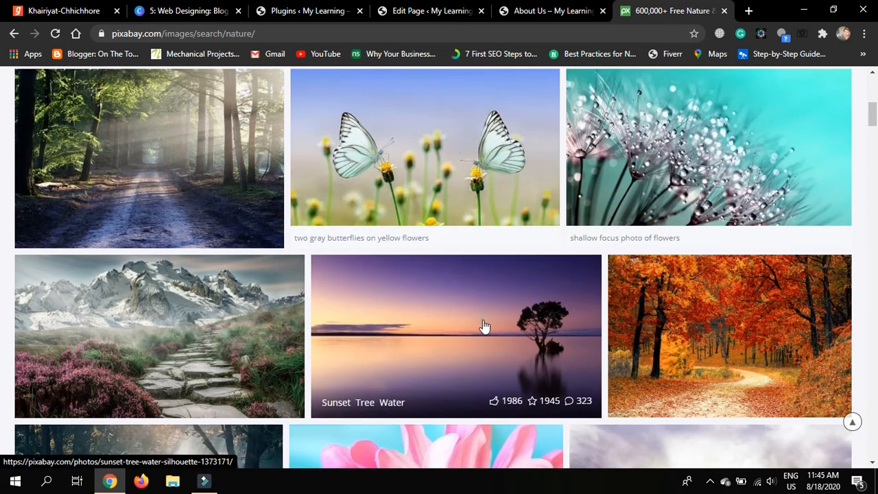
left_click(484, 326)
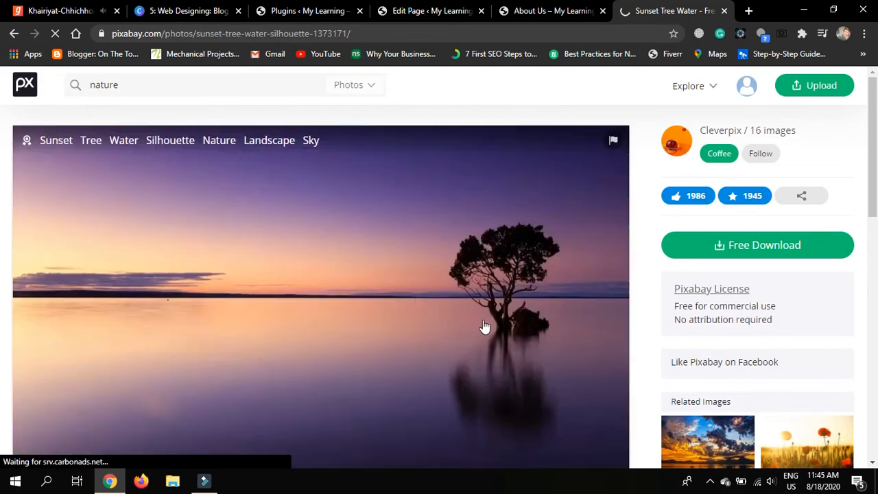
Copy the sunset photo's image address and return to WordPress's Insert from URL dialog
scroll(484, 327, "down", 1)
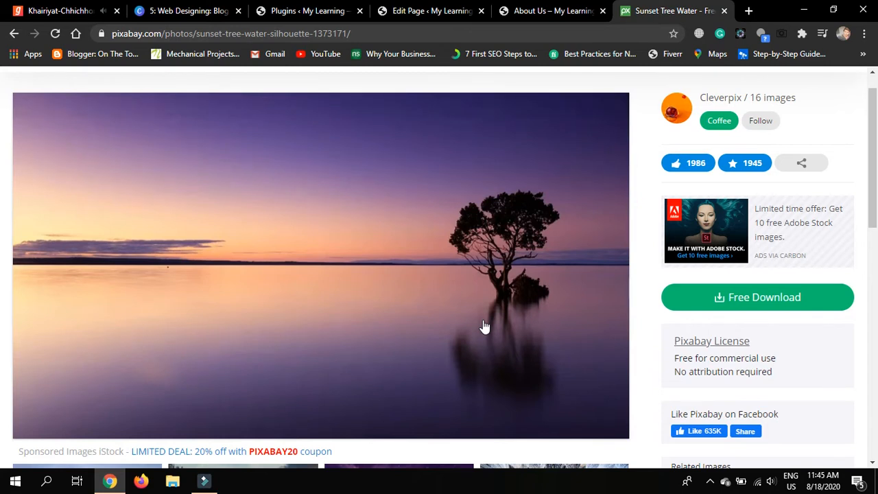
left_click(745, 304)
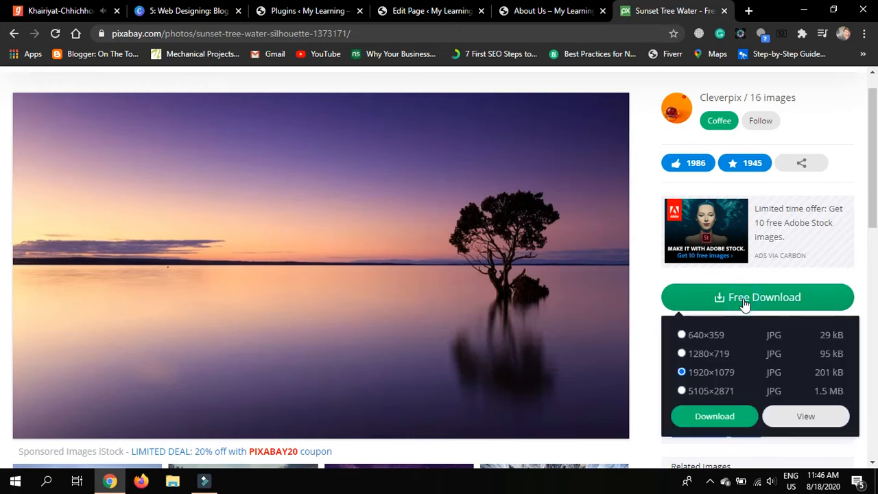
left_click(721, 416)
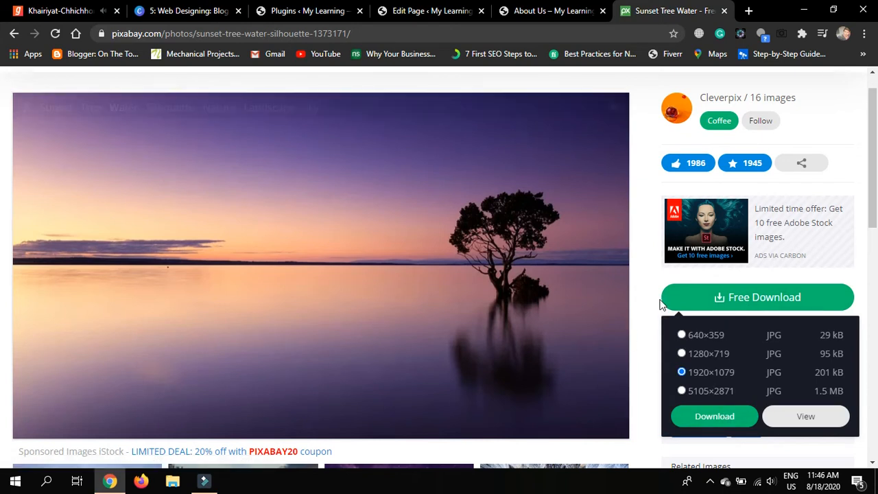
right_click(330, 232)
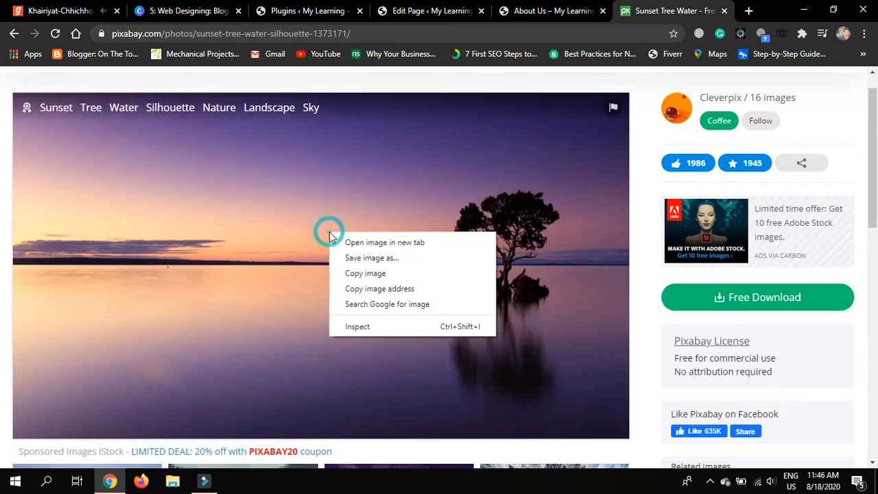
left_click(360, 289)
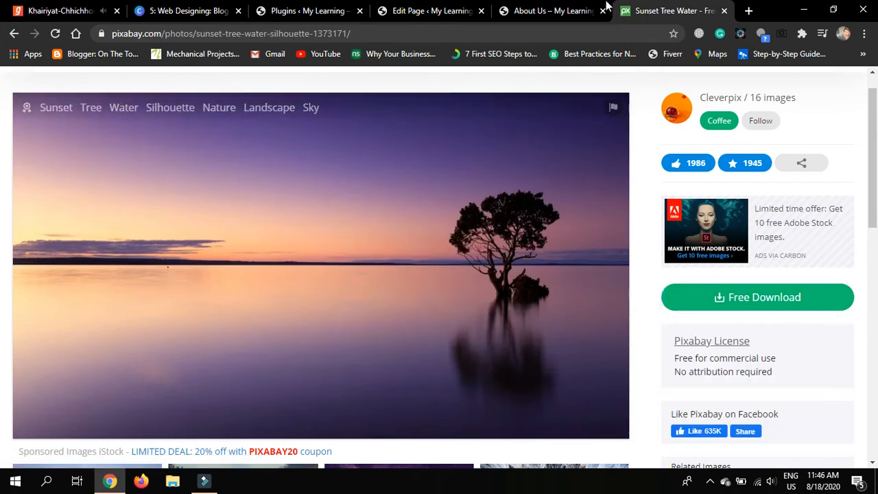
left_click(535, 7)
left_click(451, 10)
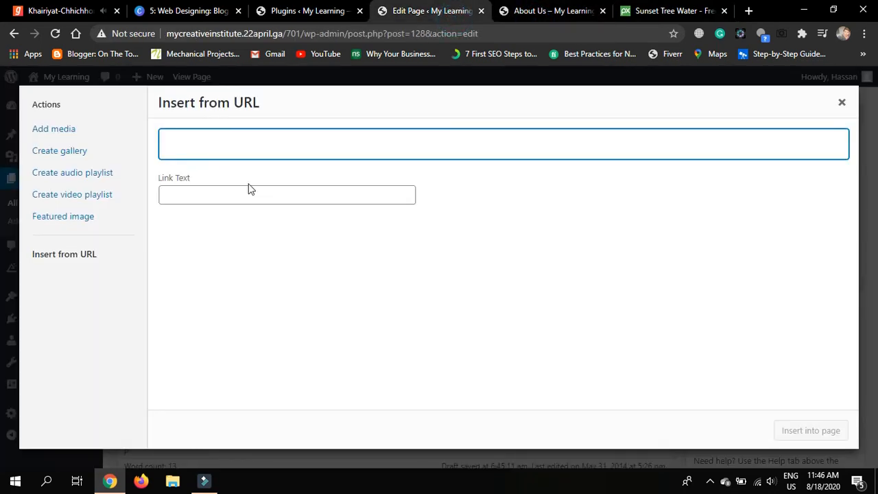
Paste the copied sunset photo address into the URL field
key("ctrl+v")
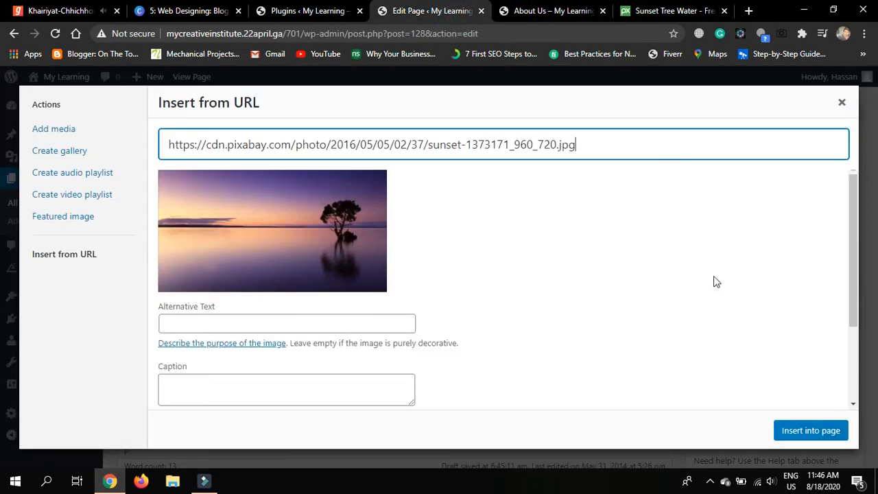
scroll(714, 281, "down", 1)
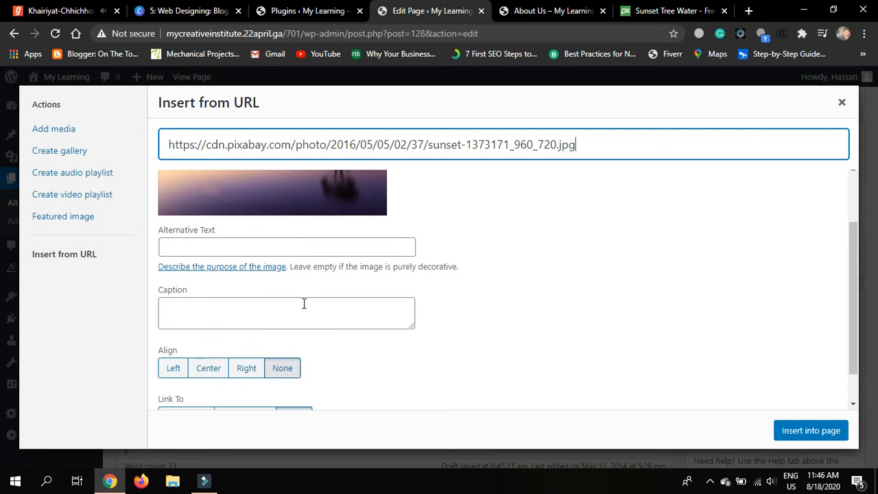
scroll(480, 318, "up", 1)
left_click(282, 242)
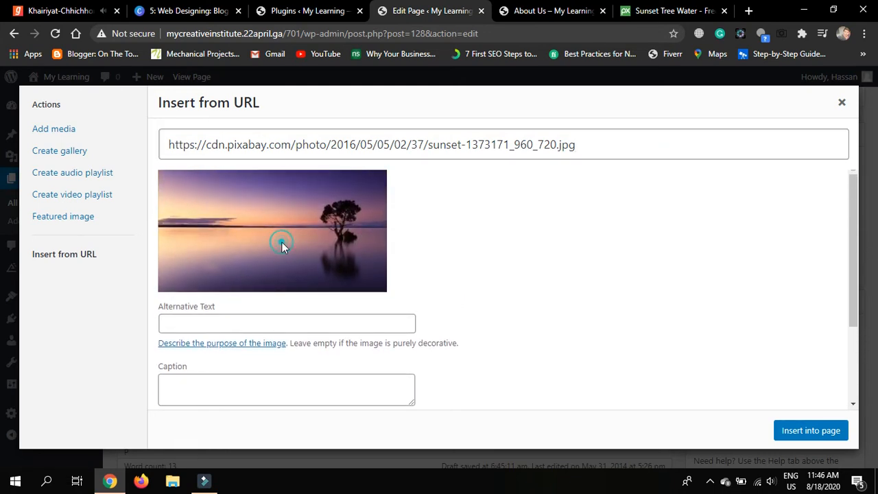
Enter 'Evening Nature' as the image's alt text
left_click(269, 316)
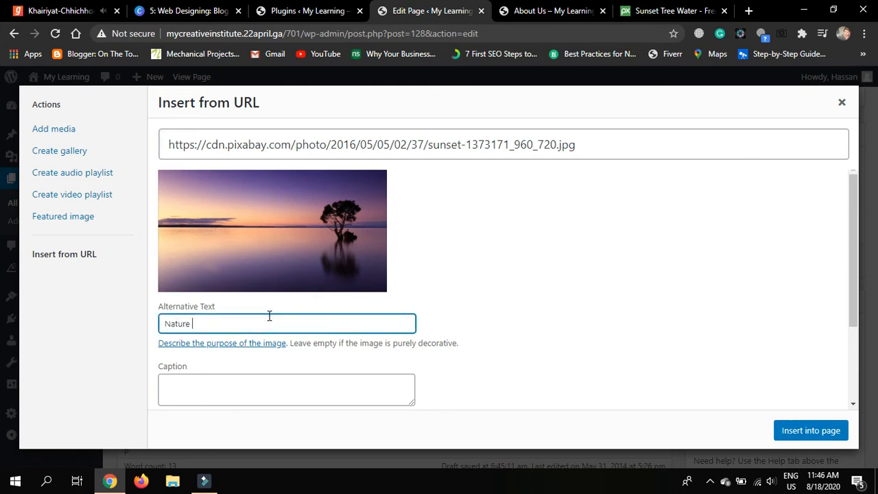
type("Nature Pictu")
key("BackSpace")
key("BackSpace")
key("BackSpace")
key("BackSpace")
key("BackSpace")
key("BackSpace")
type("Evening")
scroll(269, 316, "down", 3)
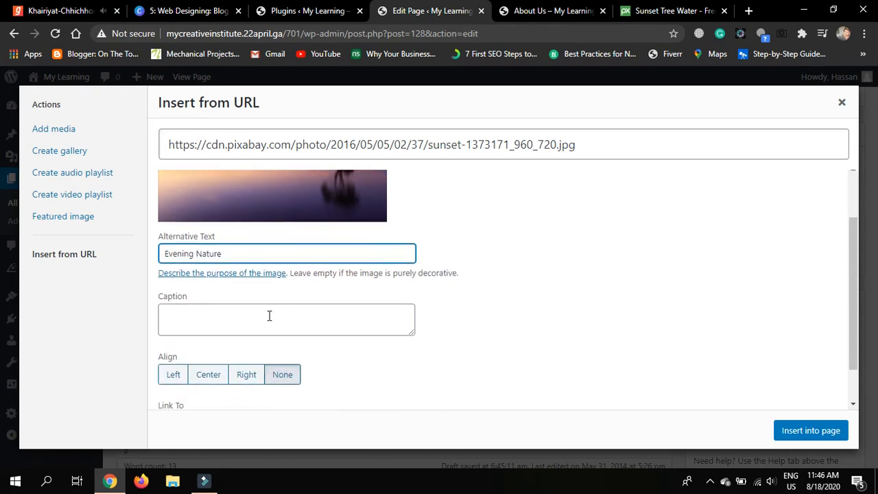
left_click(232, 293)
left_click(568, 274)
left_click(569, 186)
scroll(569, 186, "down", 2)
Set the caption to 'Evening Nature Photo' by reusing the alt text and adding 'Photo'
left_click(234, 202)
left_click_drag(234, 202, 128, 206)
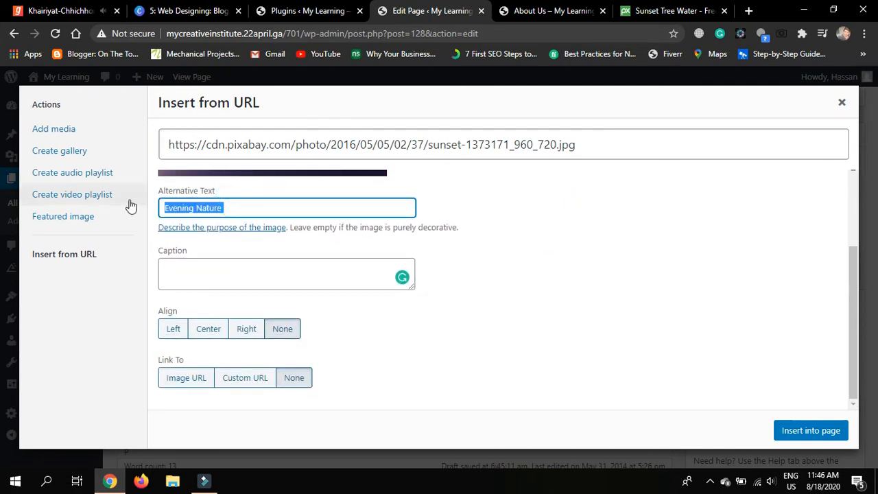
left_click(247, 287)
key("ctrl+v")
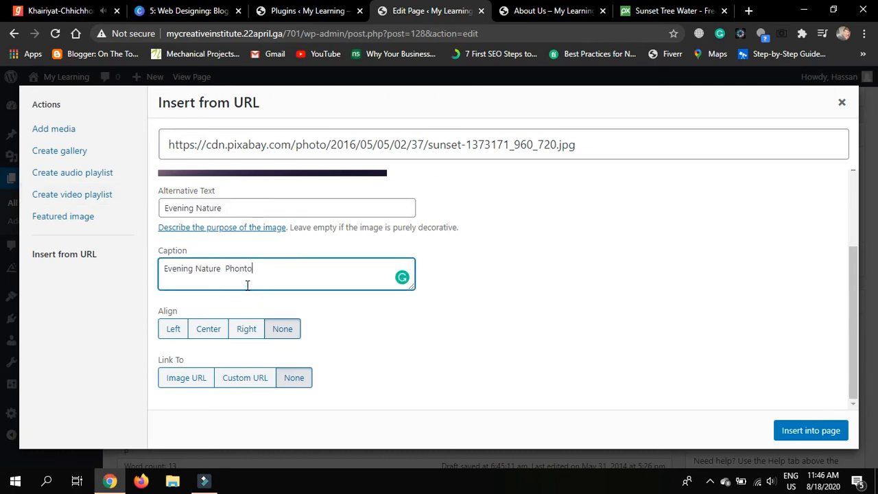
type("Phonto")
key("BackSpace")
key("BackSpace")
key("BackSpace")
type("to")
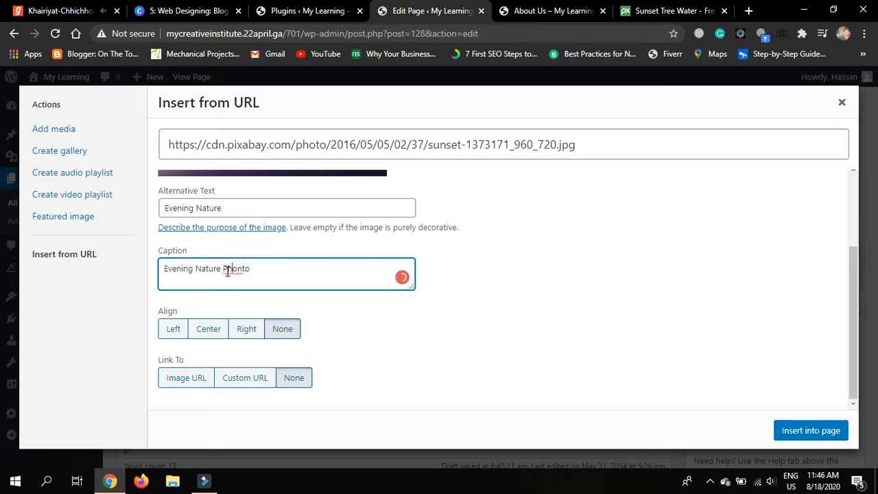
left_click(377, 345)
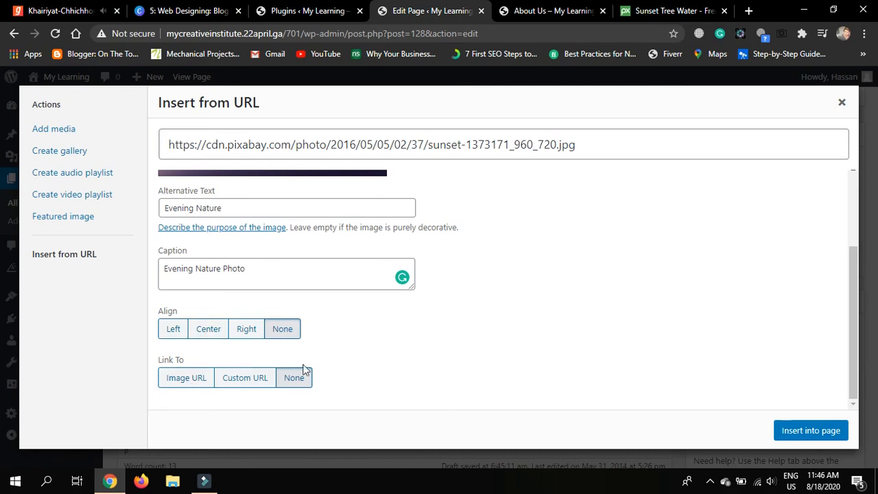
Insert the sunset image into the About Us page
scroll(392, 357, "up", 1)
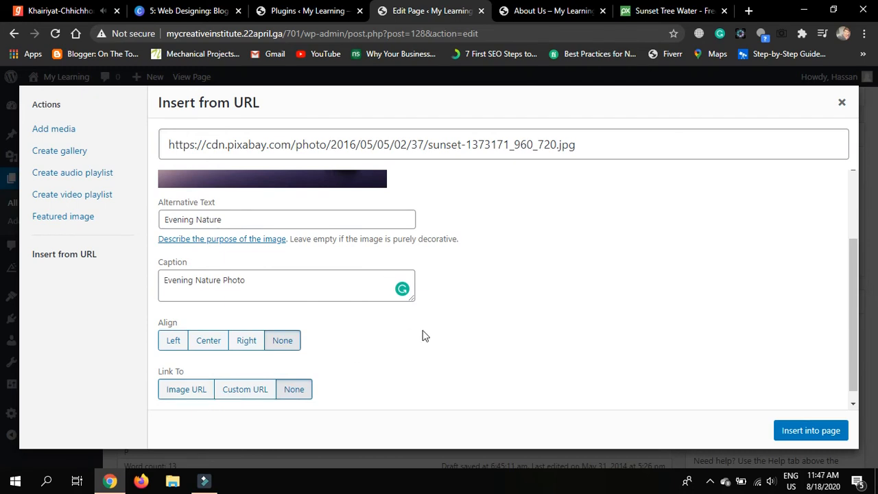
scroll(423, 335, "up", 1)
scroll(423, 335, "up", 1)
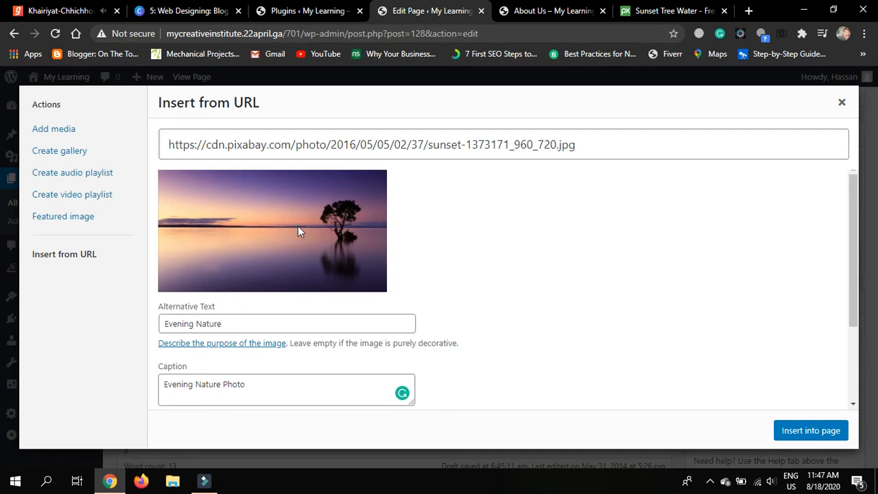
scroll(300, 231, "down", 2)
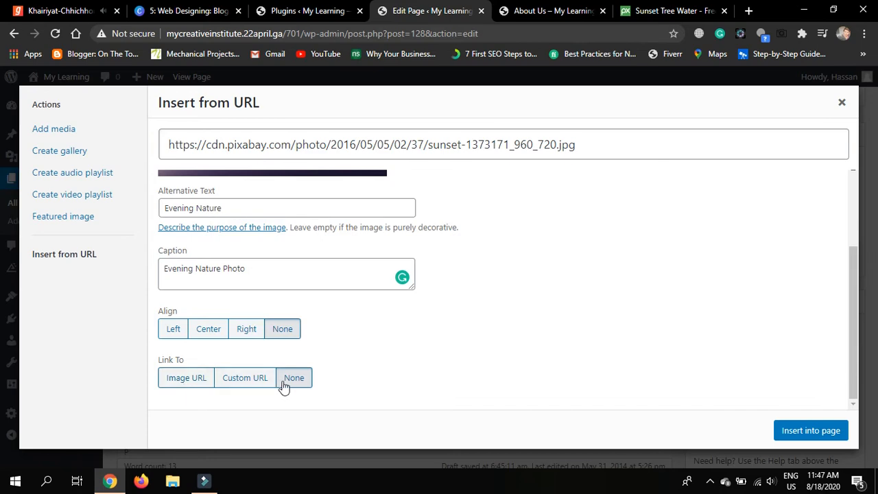
left_click(811, 425)
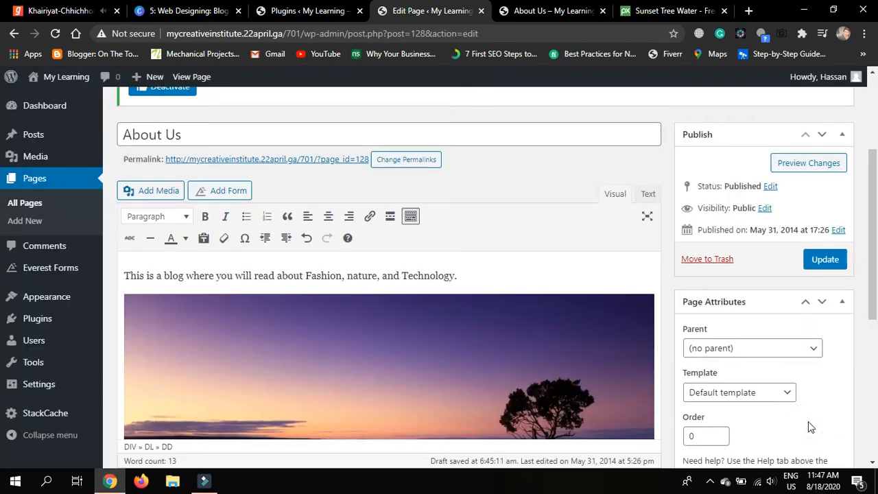
Set the girl photo from the Media Library as the About Us featured image
scroll(565, 348, "down", 2)
scroll(565, 348, "up", 2)
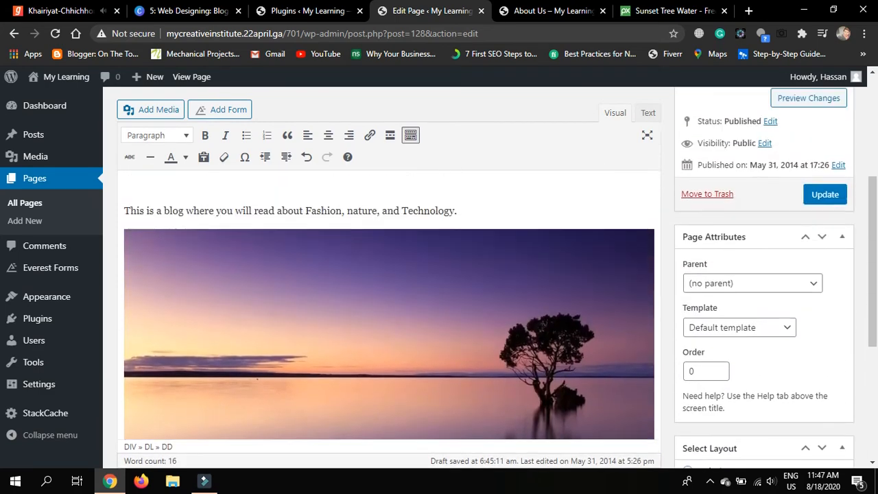
scroll(565, 348, "down", 2)
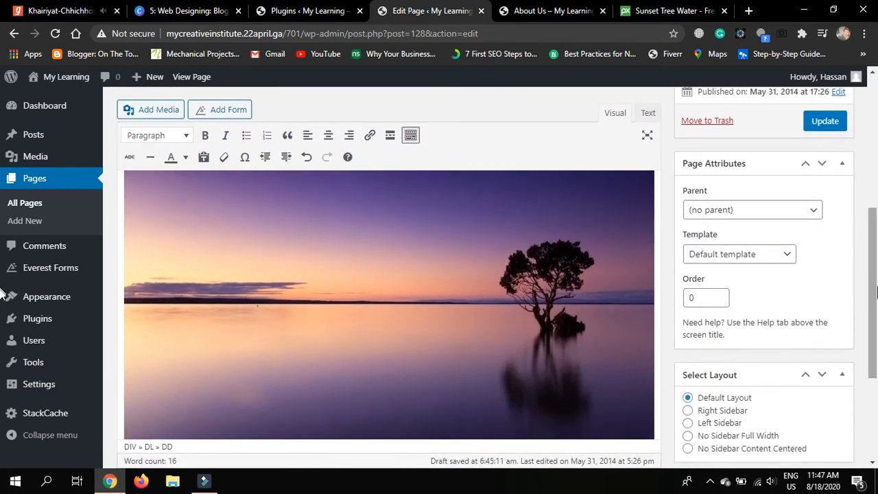
scroll(863, 333, "down", 3)
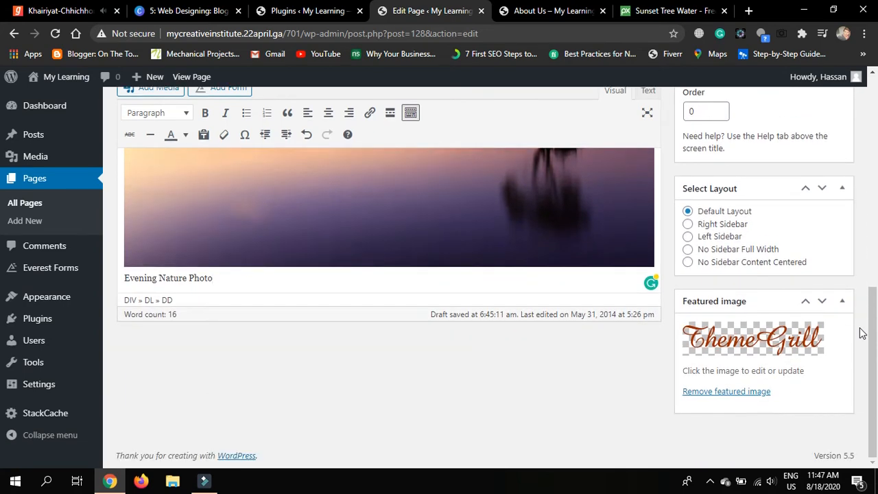
scroll(863, 332, "up", 1)
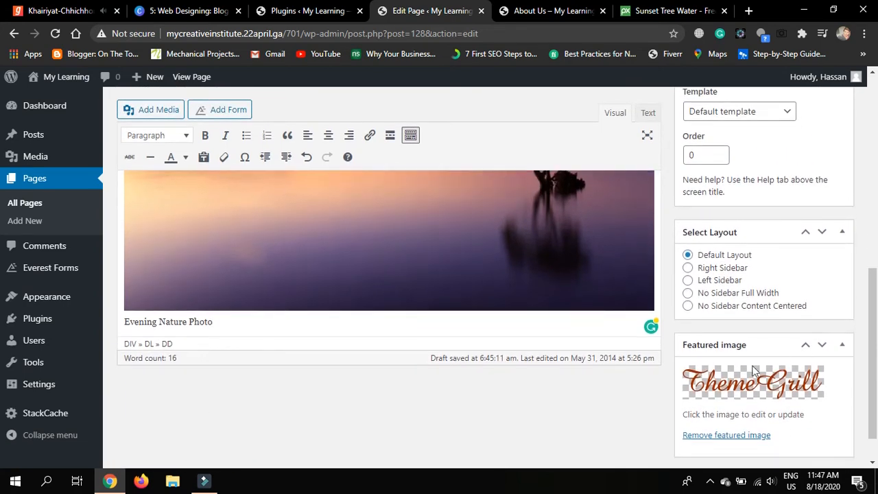
left_click(736, 386)
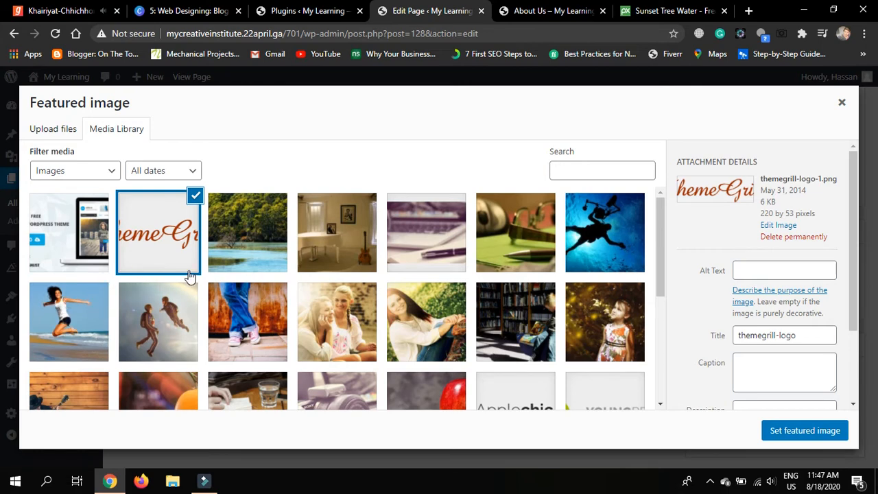
scroll(247, 329, "down", 1)
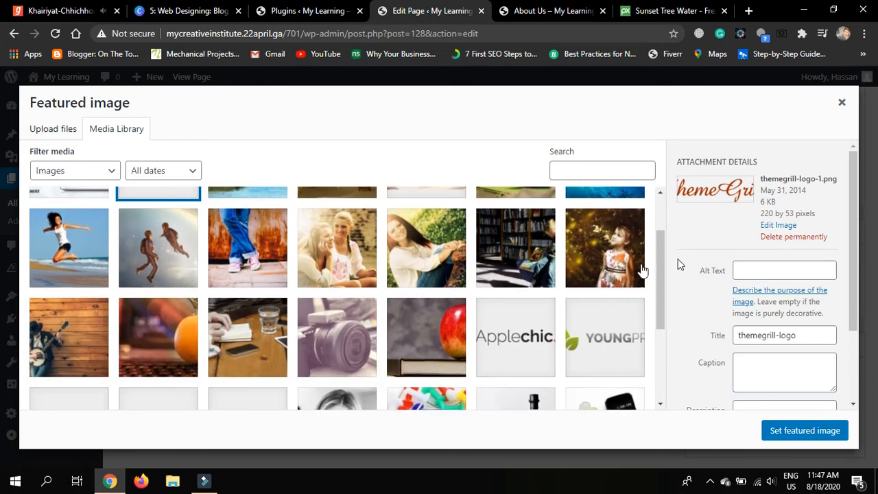
left_click(601, 259)
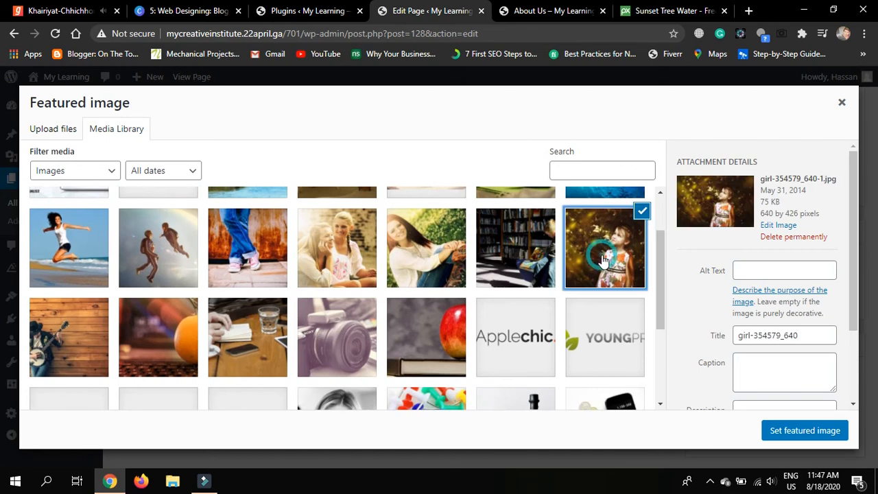
left_click(804, 434)
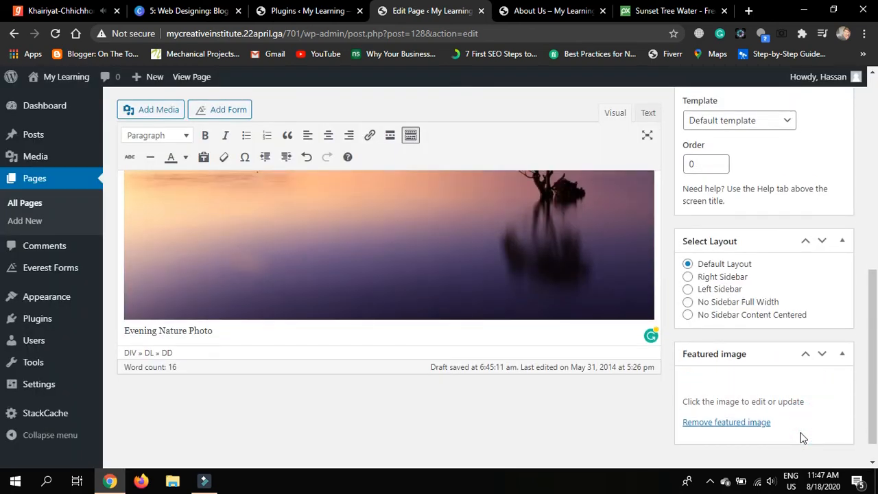
Update the About Us page to save the new text, photo and featured image
scroll(804, 438, "up", 4)
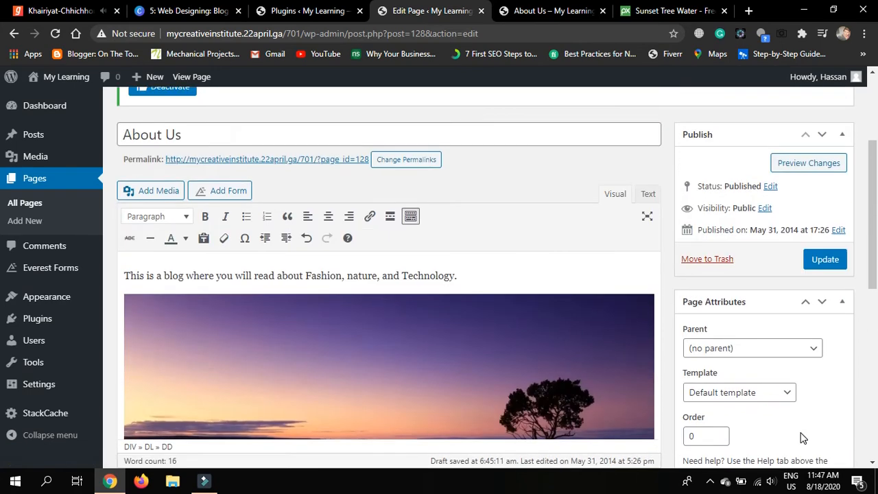
scroll(805, 438, "up", 1)
left_click(823, 349)
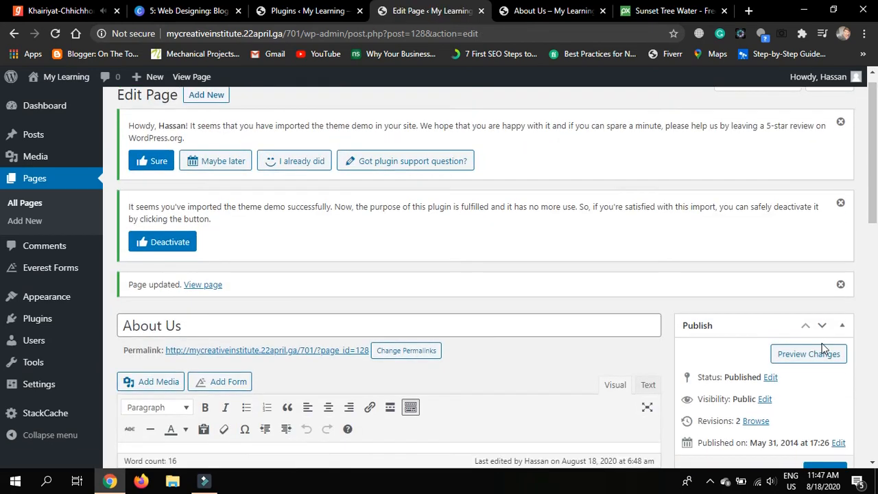
scroll(823, 343, "down", 2)
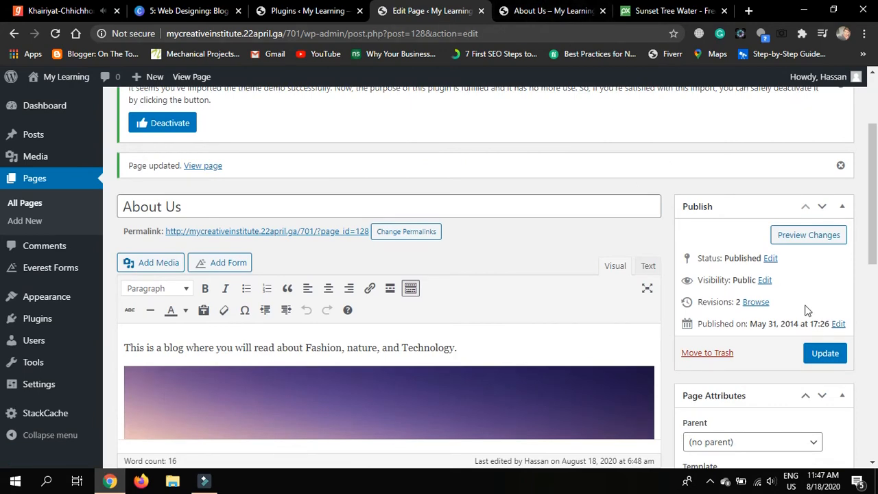
scroll(807, 311, "down", 5)
scroll(794, 314, "up", 5)
Reload the live About Us page and scroll to check the intro, Evening Nature Photo and sidebar image
left_click(590, 10)
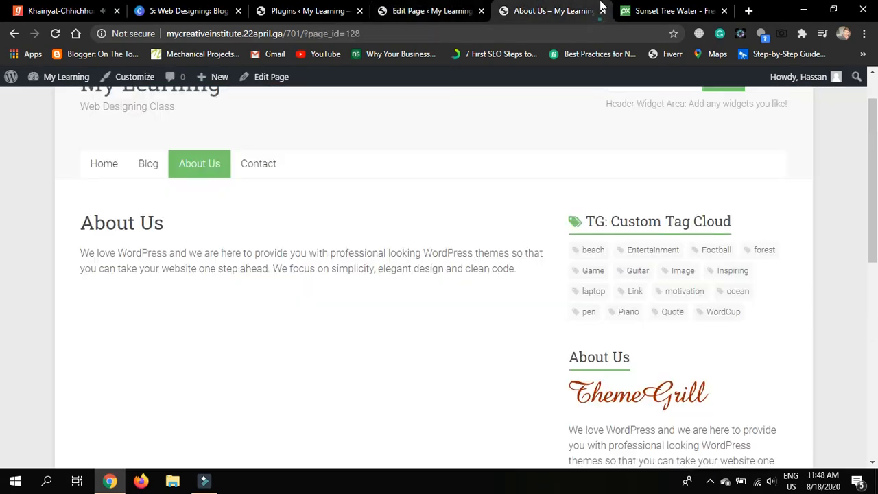
left_click(55, 33)
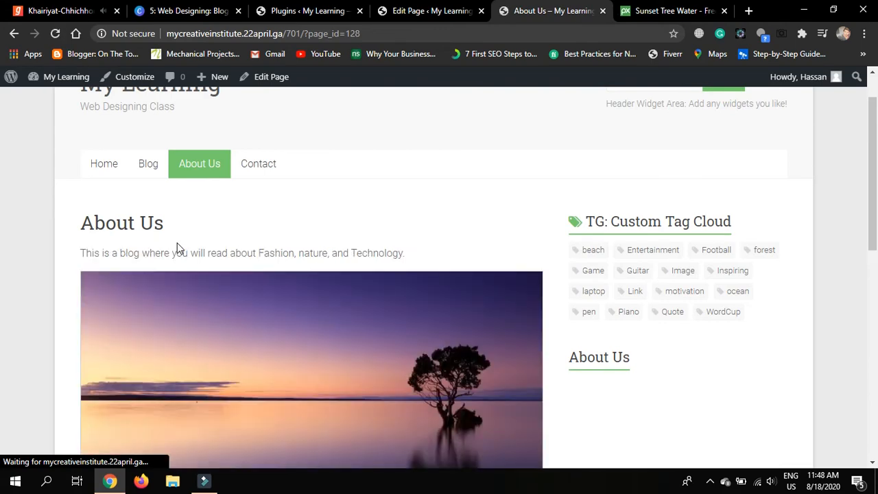
scroll(366, 348, "down", 3)
scroll(366, 348, "up", 1)
scroll(366, 355, "down", 1)
scroll(366, 355, "up", 2)
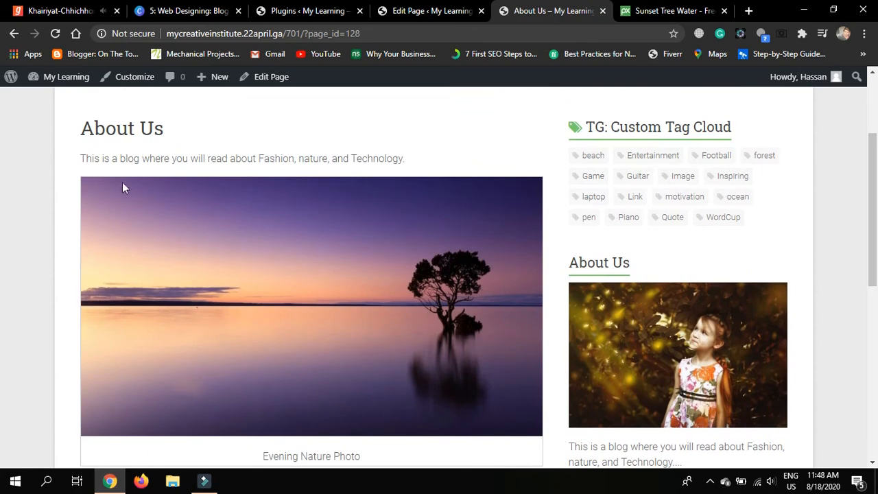
scroll(456, 201, "down", 2)
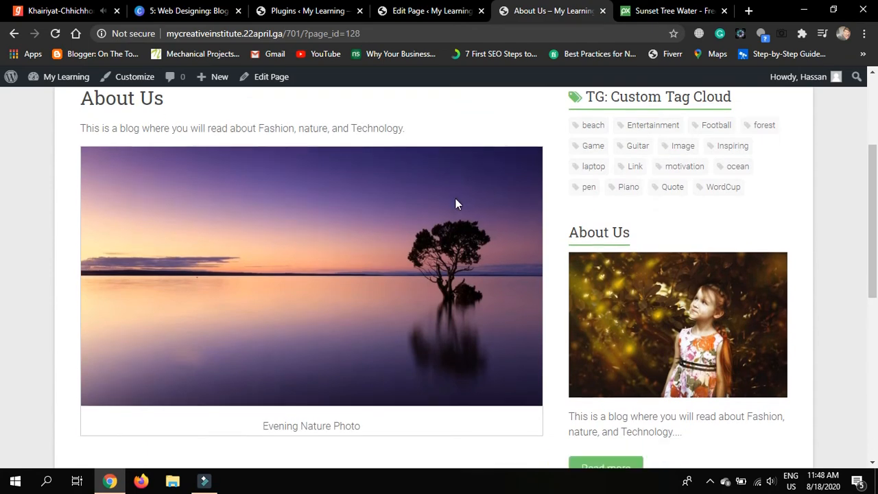
scroll(455, 201, "up", 3)
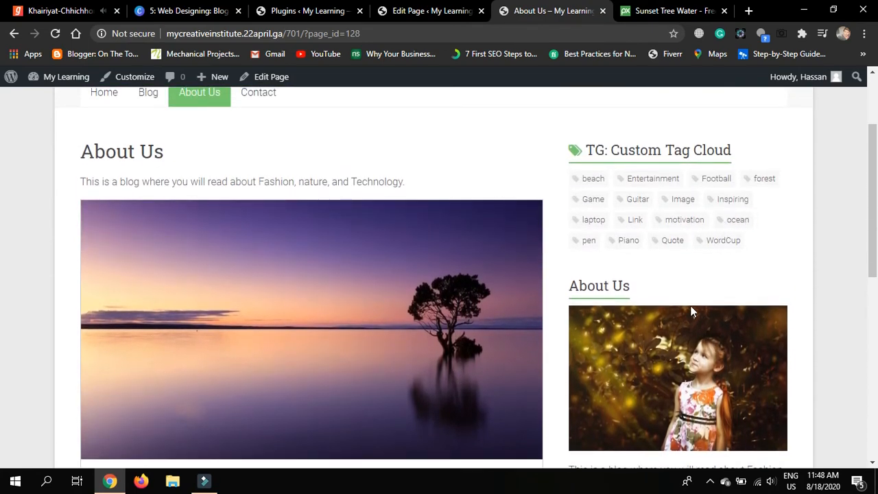
scroll(692, 297, "down", 3)
scroll(692, 297, "up", 4)
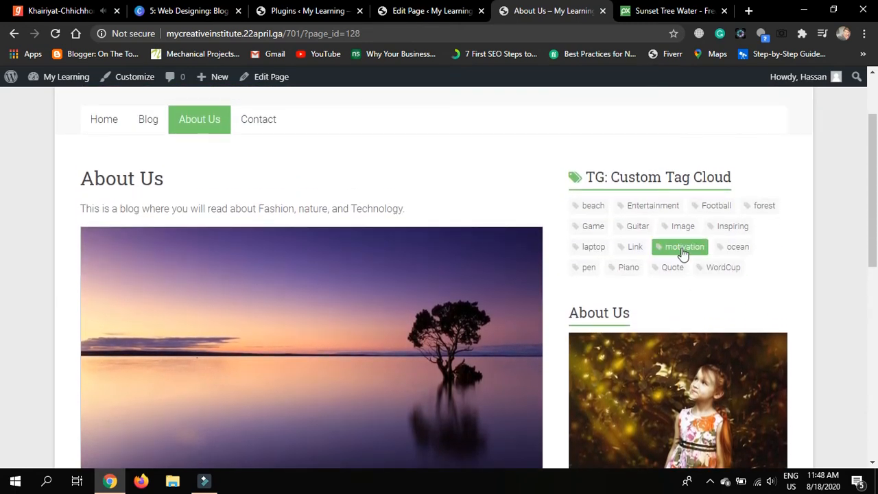
scroll(709, 304, "down", 5)
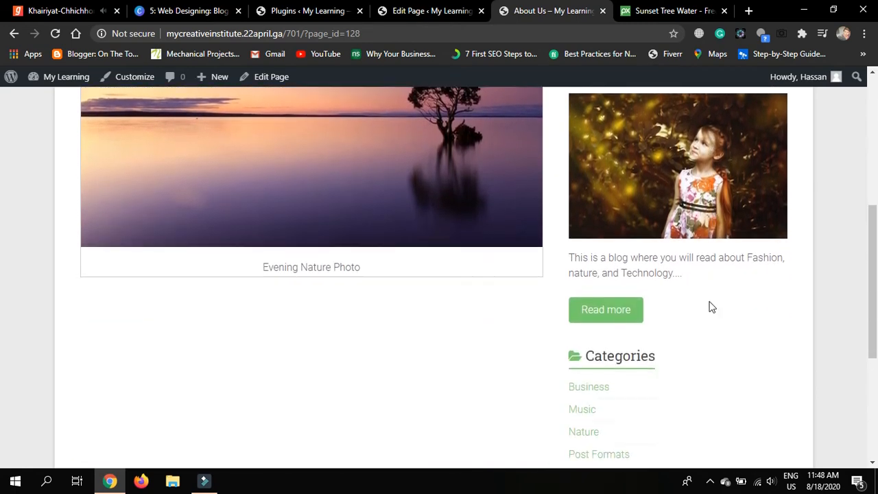
scroll(711, 308, "up", 5)
scroll(711, 309, "up", 2)
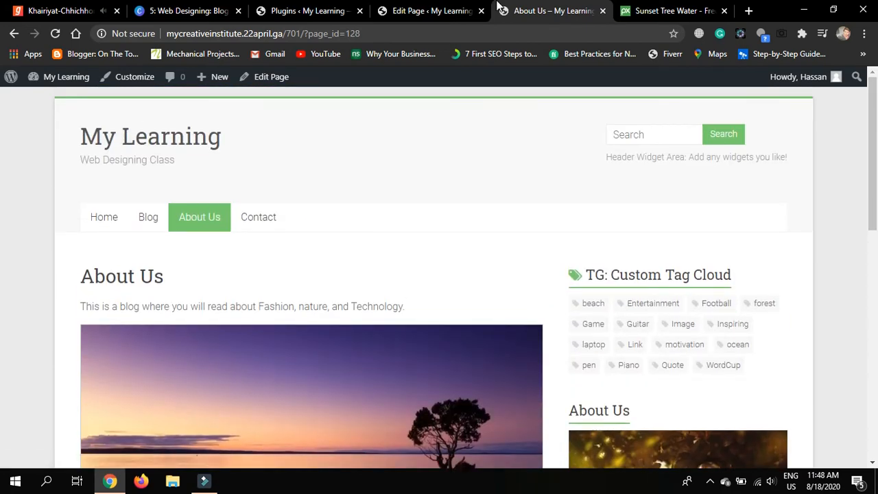
Give About Us the No Sidebar Content Centered layout, update it, and return to its live tab
left_click(431, 11)
scroll(797, 298, "down", 4)
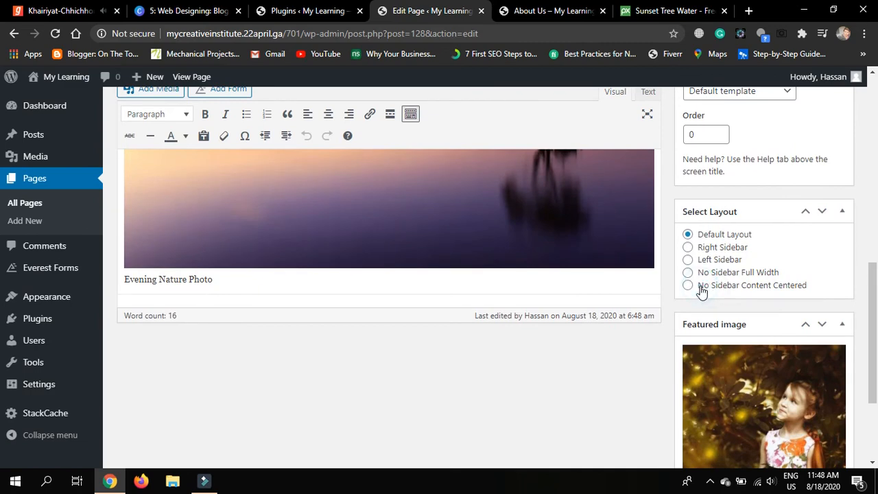
left_click(689, 285)
scroll(686, 286, "up", 2)
scroll(686, 286, "up", 3)
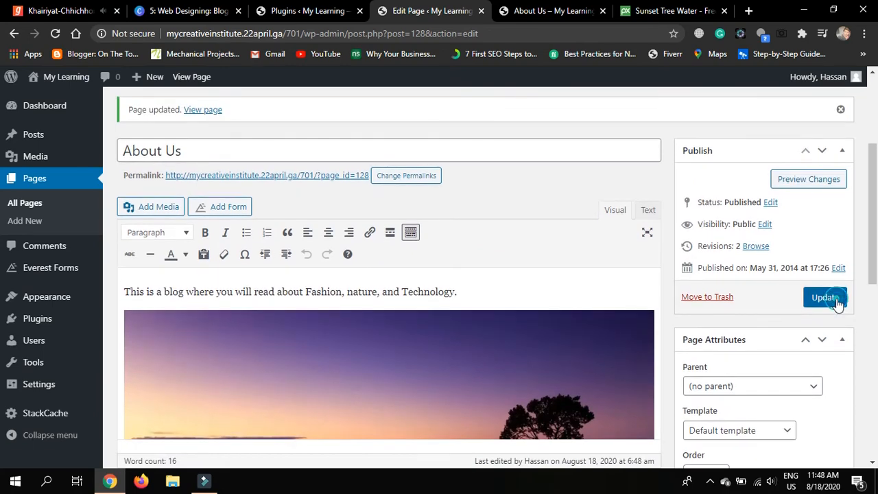
left_click(826, 298)
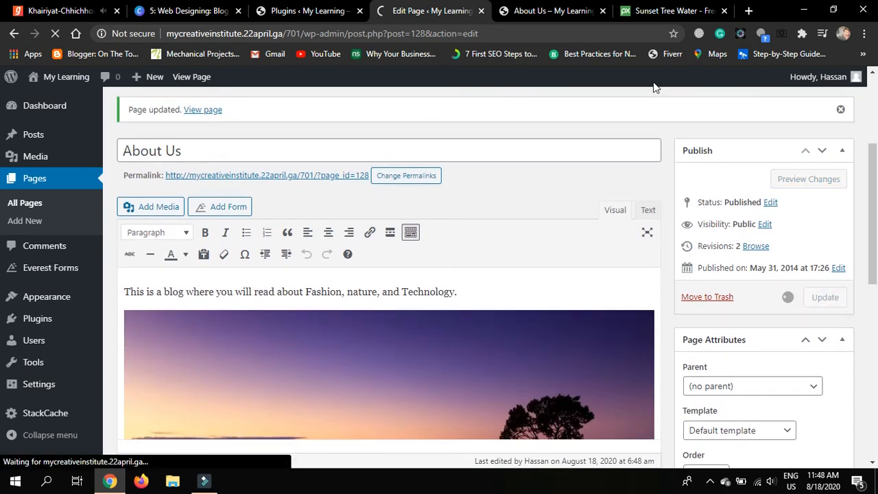
left_click(552, 11)
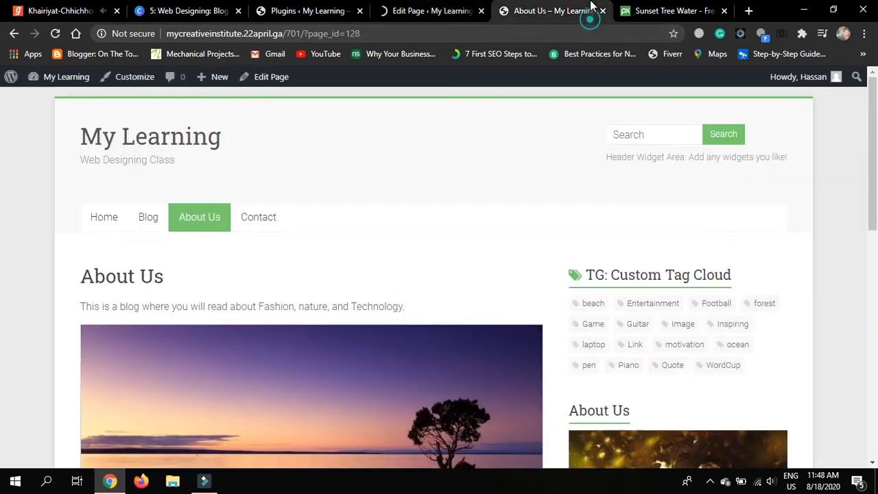
Reload the live About Us page to check the centered layout
left_click(56, 37)
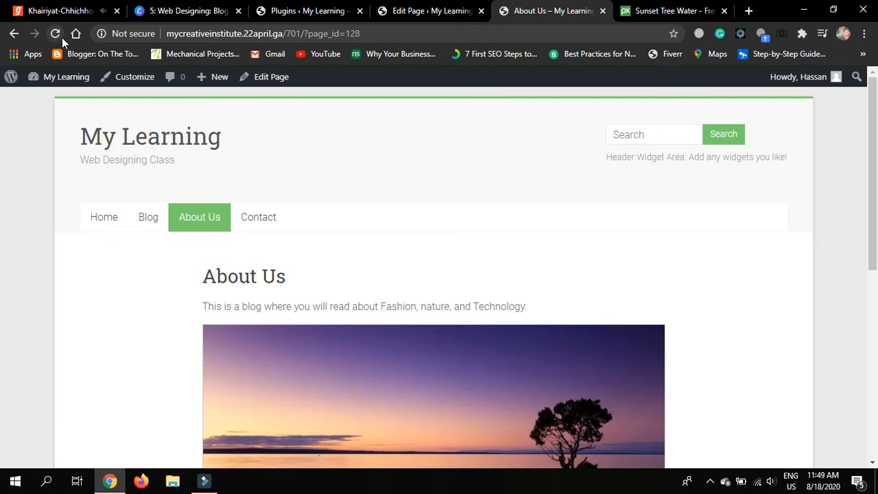
scroll(154, 297, "down", 1)
scroll(153, 298, "down", 4)
scroll(154, 298, "up", 5)
Go to the site's home page and advance the slider two slides
left_click(96, 217)
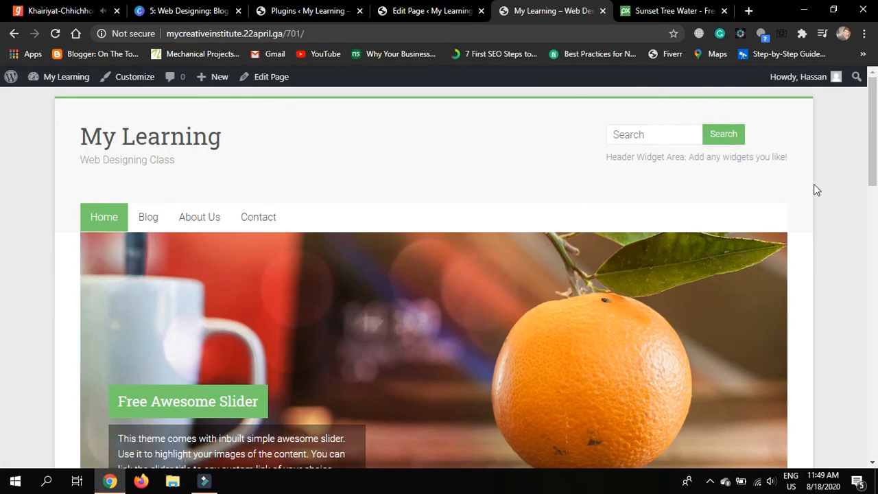
scroll(810, 262, "down", 6)
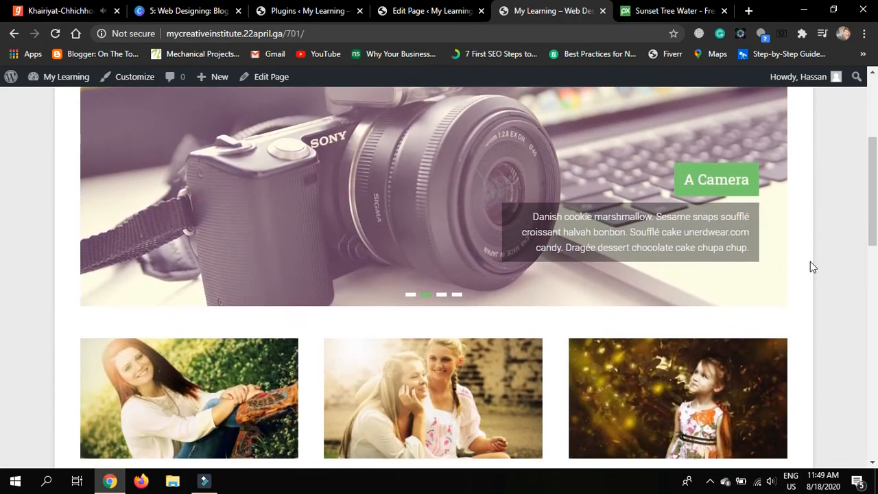
scroll(811, 262, "down", 8)
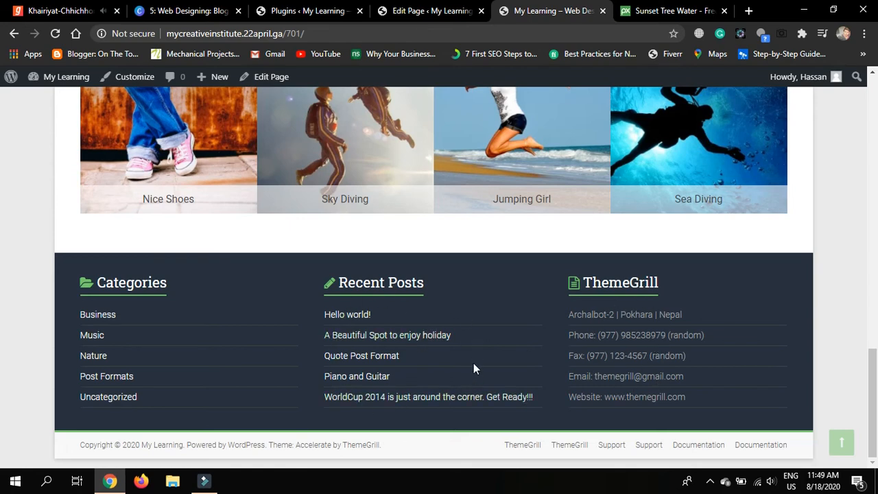
scroll(866, 331, "up", 20)
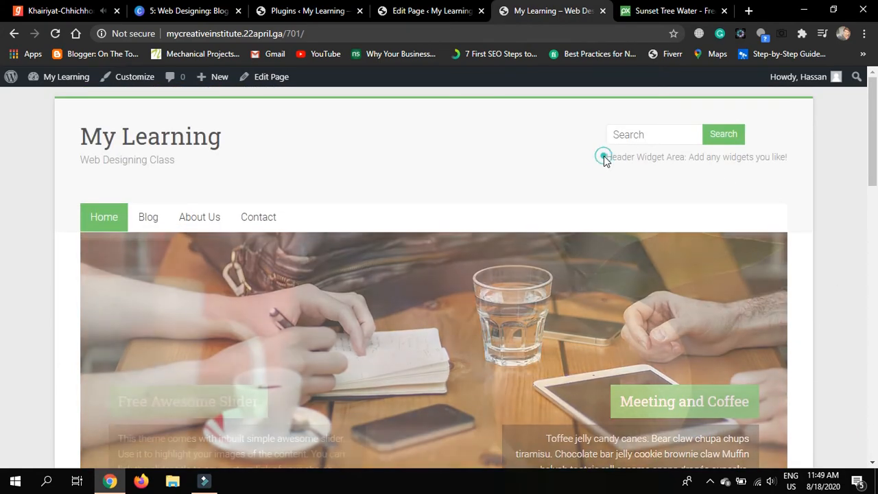
left_click_drag(606, 156, 782, 155)
left_click(786, 155)
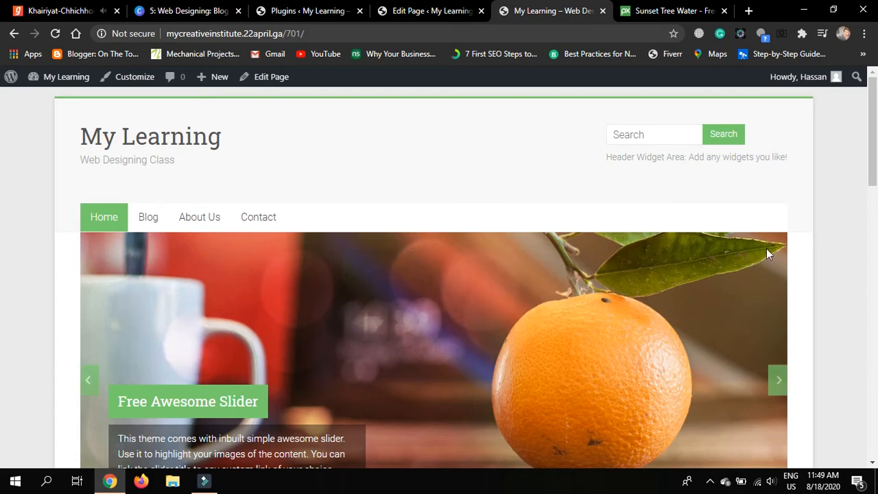
scroll(755, 274, "down", 2)
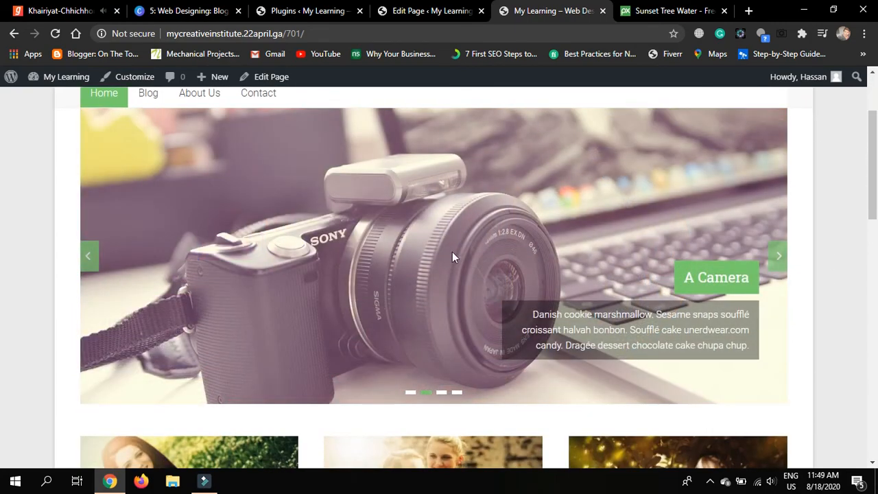
left_click(778, 258)
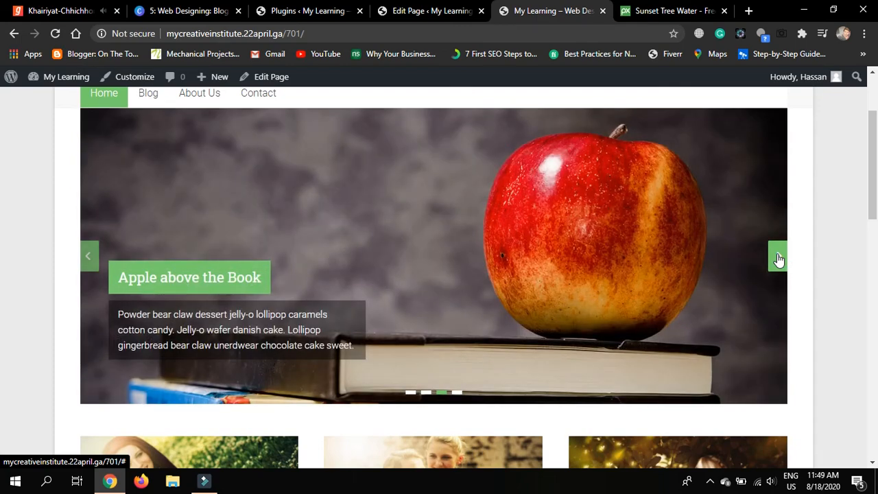
left_click(778, 258)
Scroll down to the footer's ThemeGrill contact widget and back, highlighting the header placeholder text
scroll(778, 258, "down", 5)
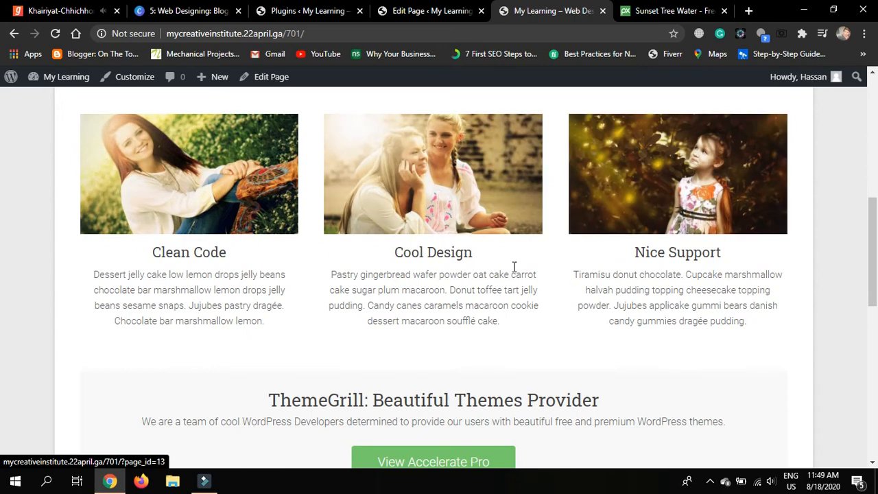
scroll(666, 322, "down", 2)
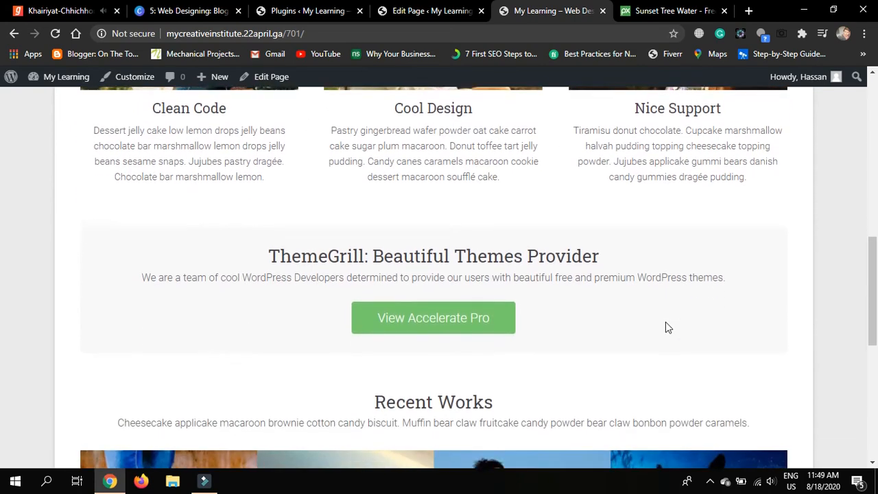
scroll(632, 304, "down", 2)
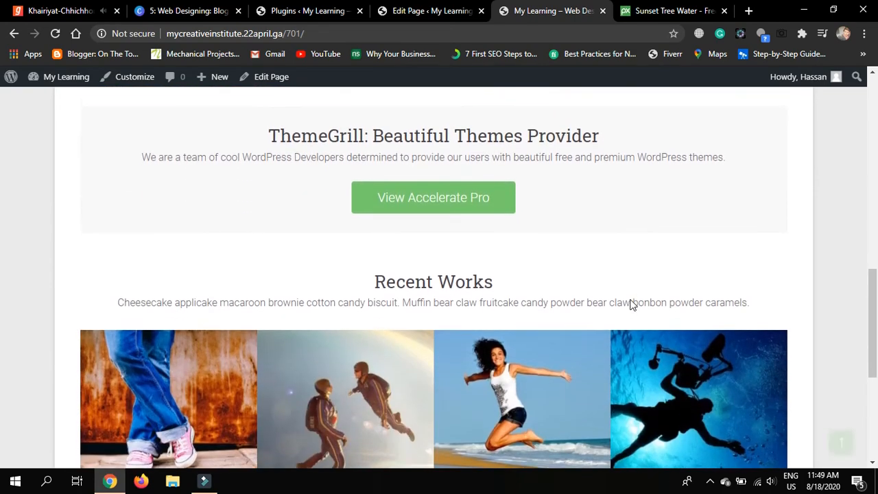
scroll(414, 339, "down", 3)
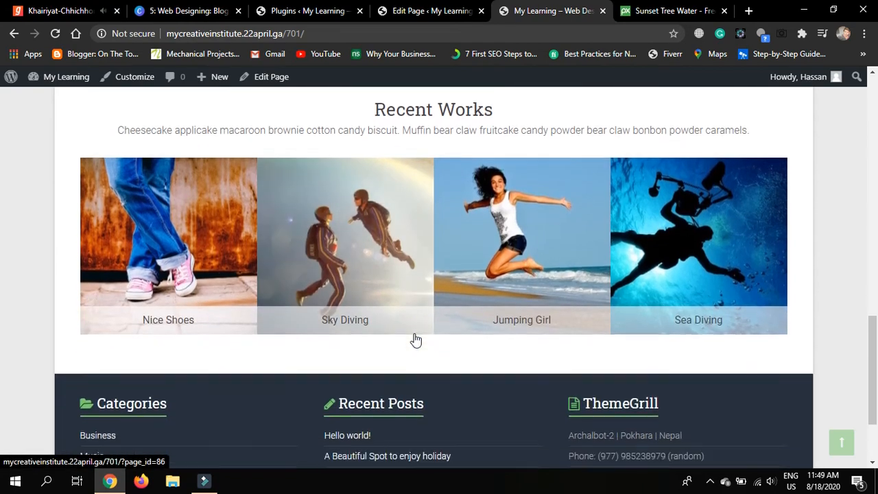
scroll(414, 333, "down", 1)
scroll(701, 273, "up", 20)
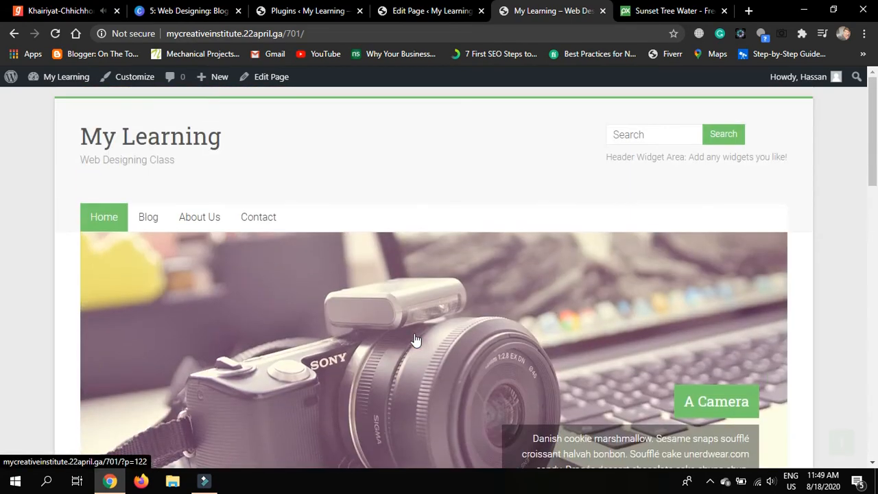
left_click_drag(608, 158, 788, 157)
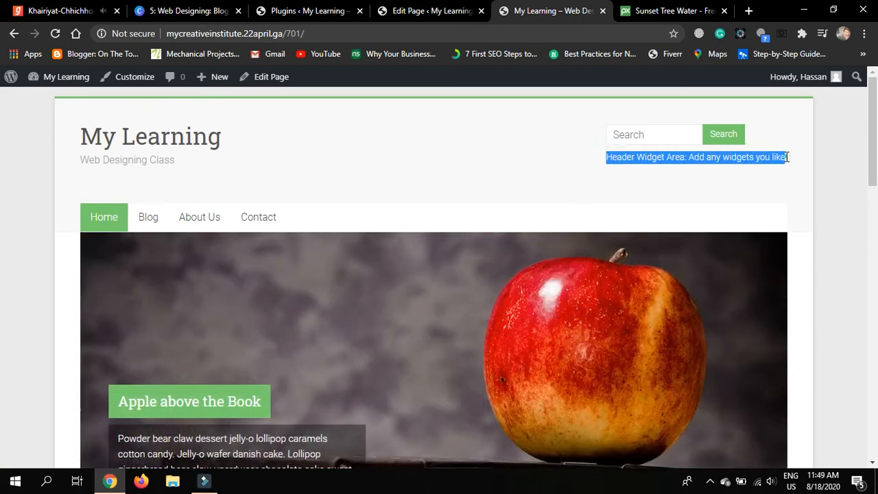
left_click(787, 157)
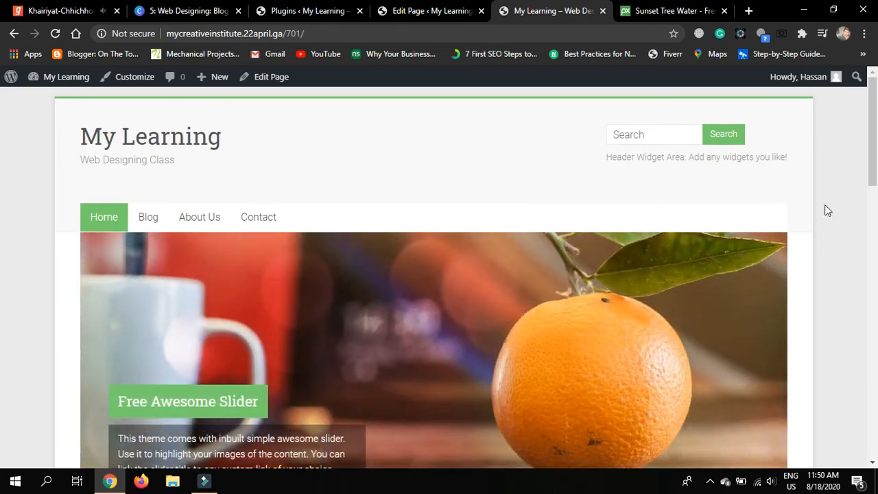
scroll(809, 215, "down", 15)
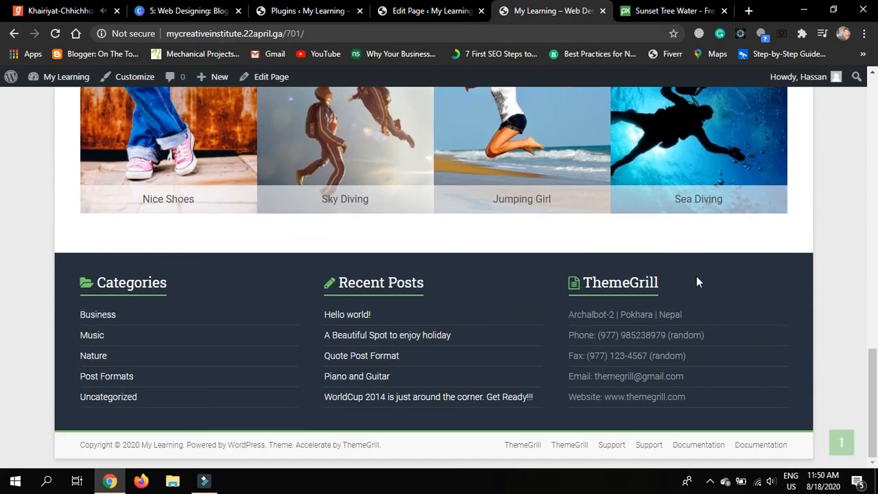
scroll(728, 278, "up", 6)
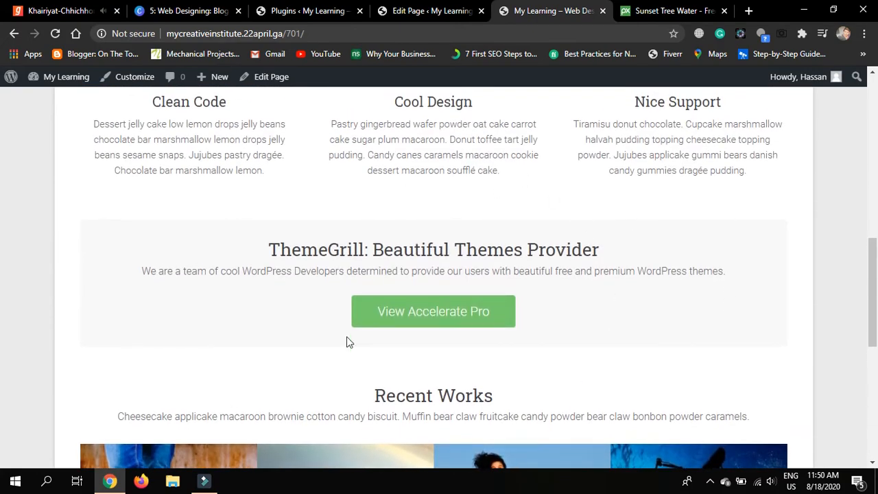
scroll(432, 188, "up", 2)
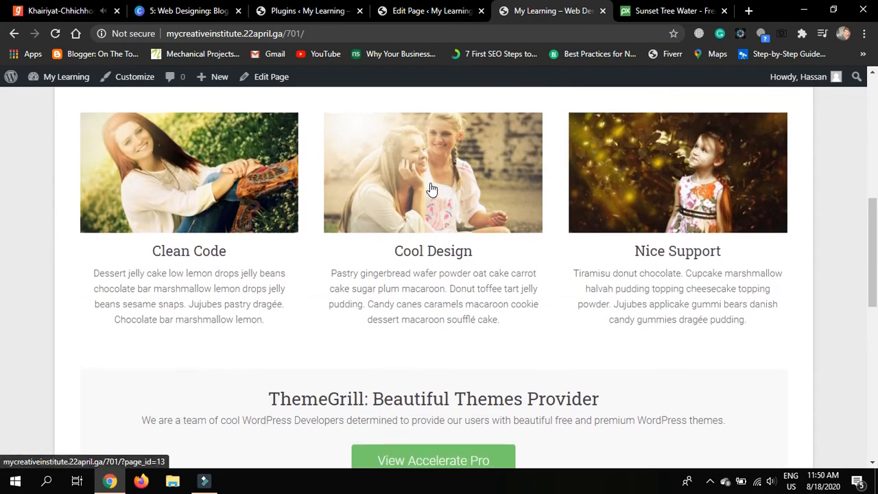
scroll(567, 273, "up", 6)
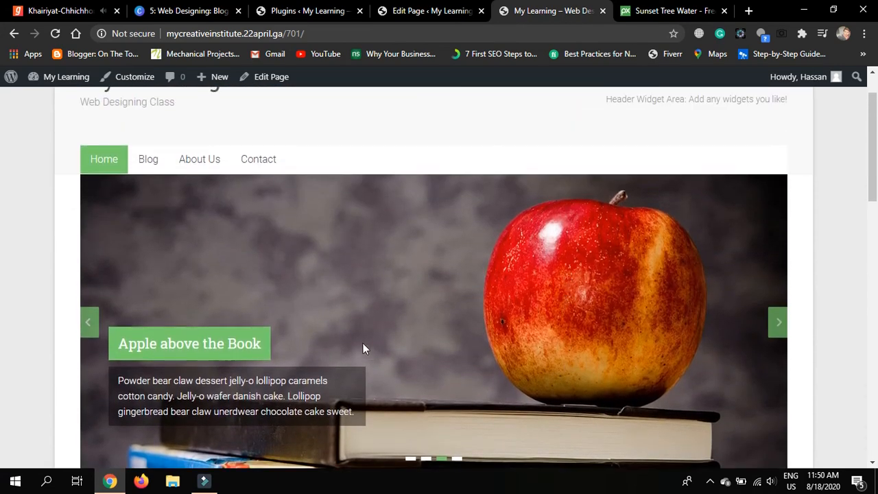
scroll(434, 293, "up", 1)
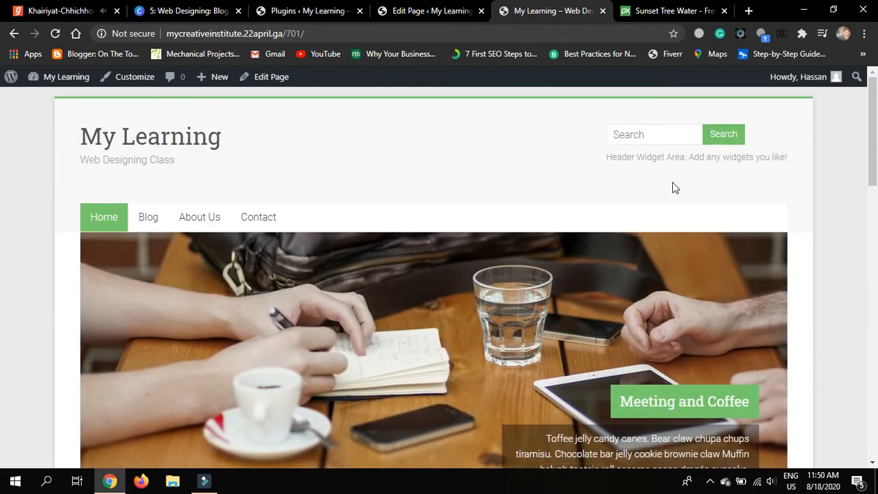
scroll(673, 182, "down", 6)
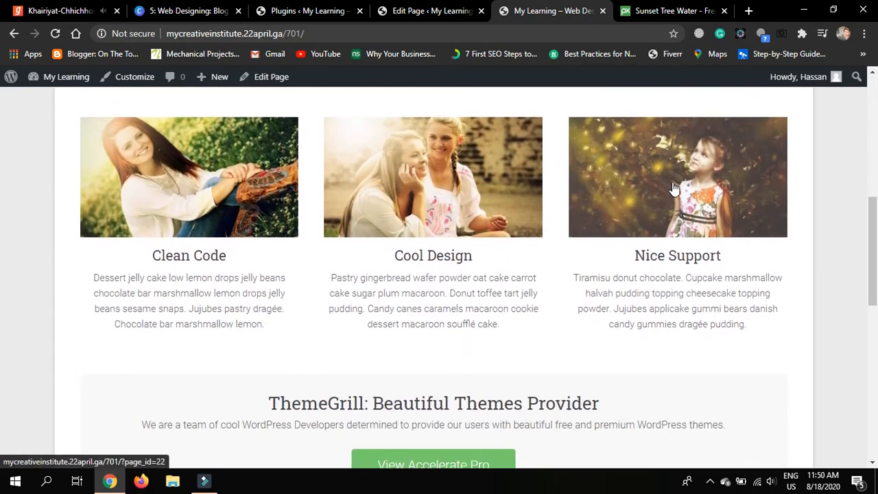
scroll(680, 193, "down", 1)
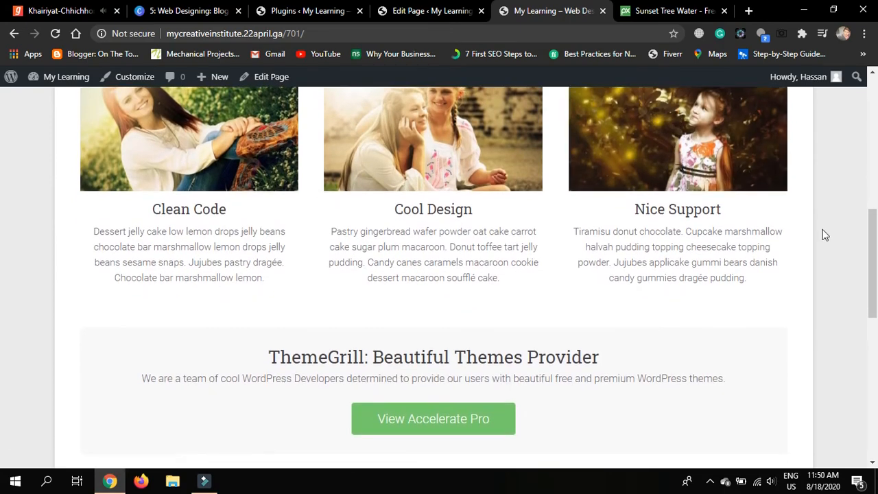
scroll(825, 235, "up", 2)
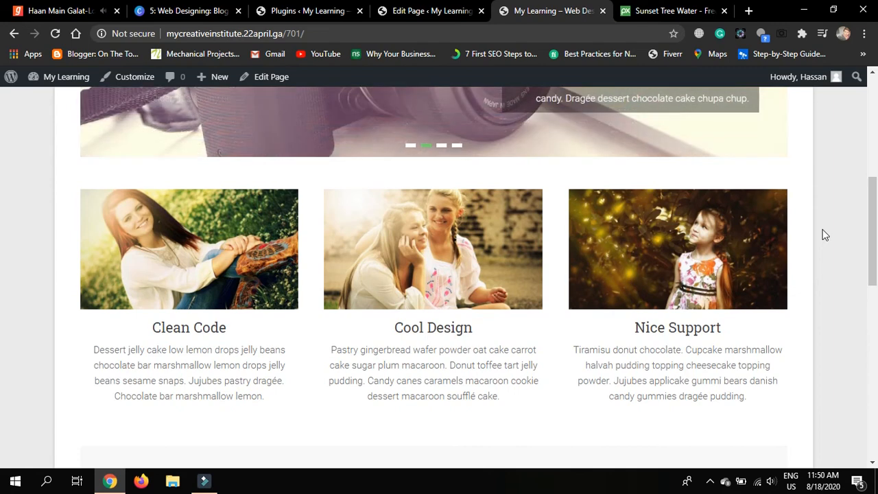
scroll(825, 235, "up", 1)
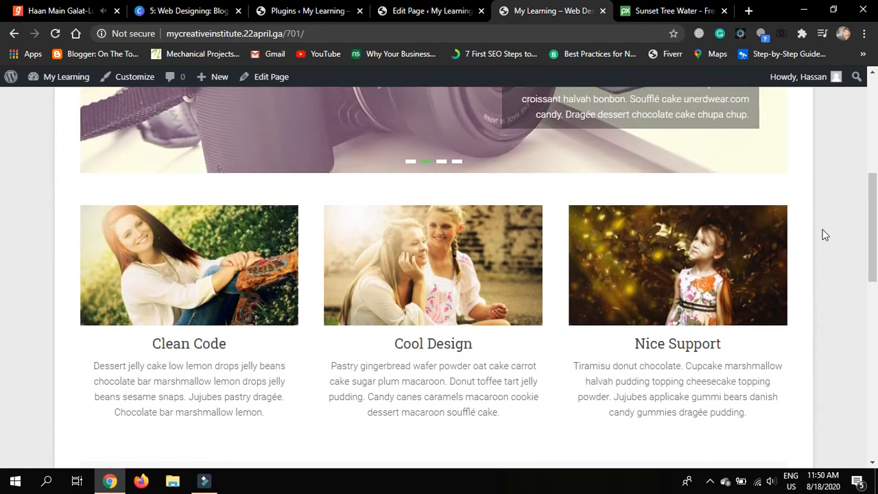
scroll(826, 235, "up", 6)
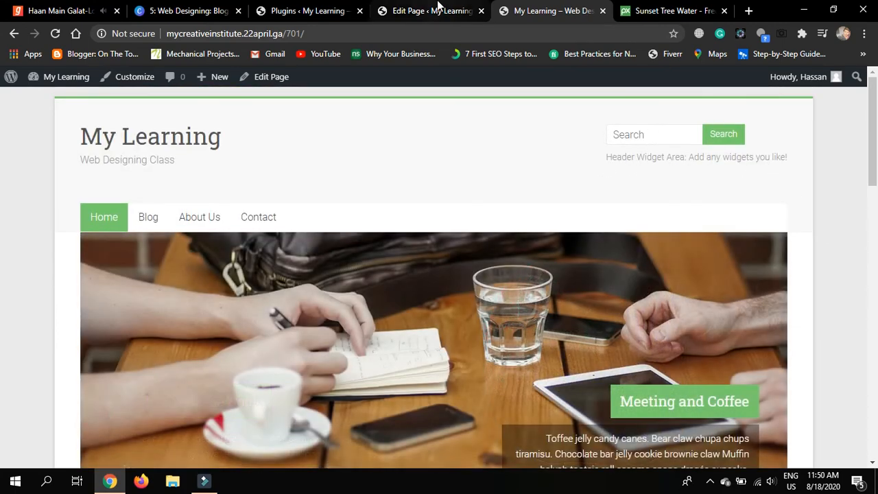
left_click(438, 8)
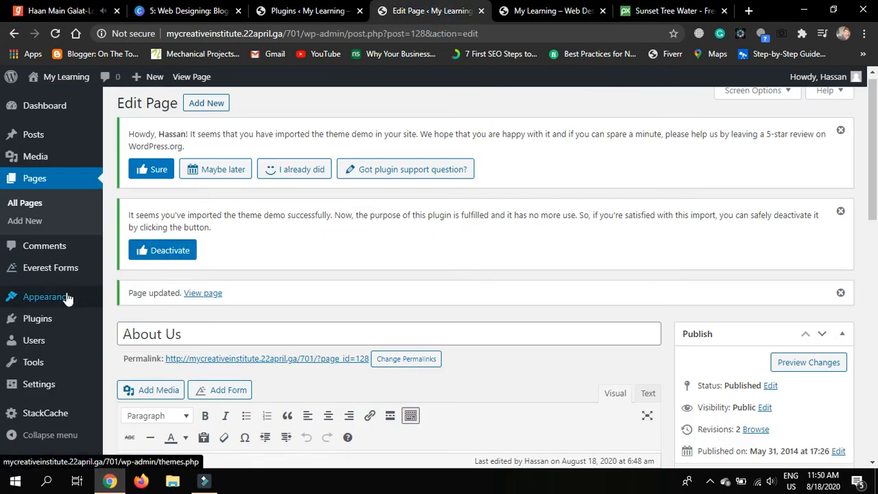
Go to the Appearance > Widgets management page and scroll down through the widget areas
mouse_move(70, 297)
left_click(134, 308)
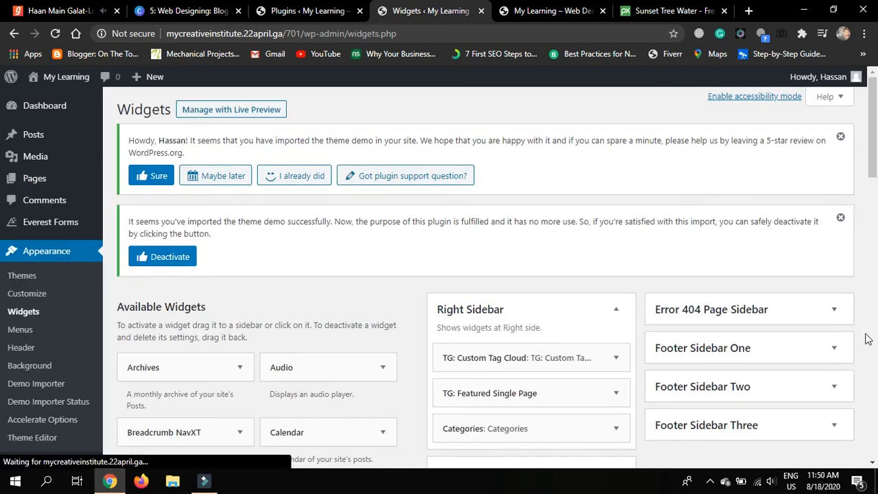
scroll(869, 338, "down", 3)
scroll(868, 338, "down", 1)
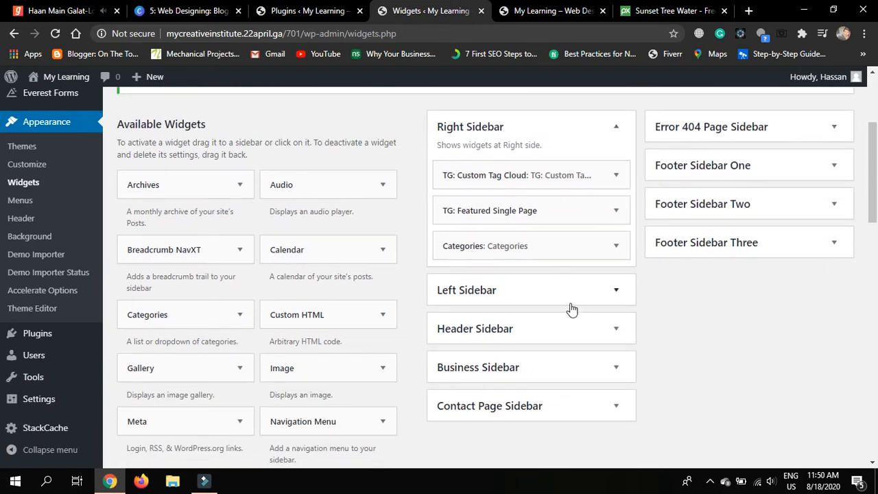
Expand the Header Sidebar area to show its Search and Text widgets
left_click(616, 290)
left_click(616, 291)
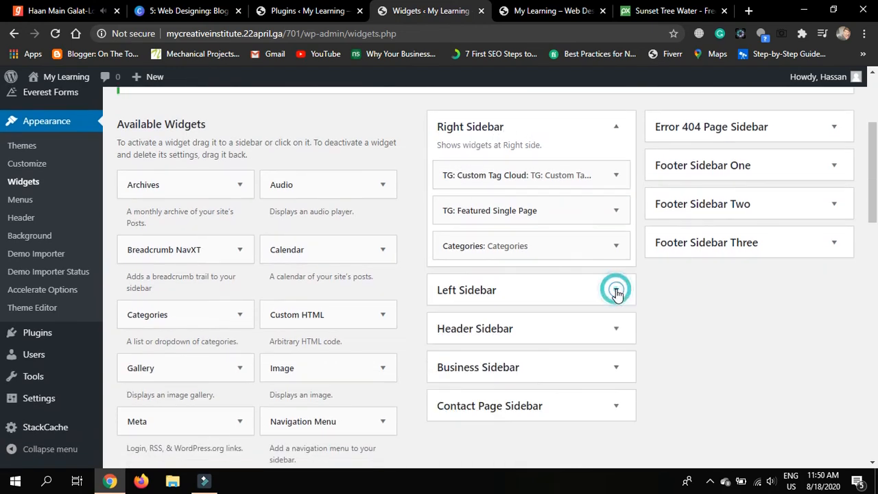
scroll(616, 291, "down", 1)
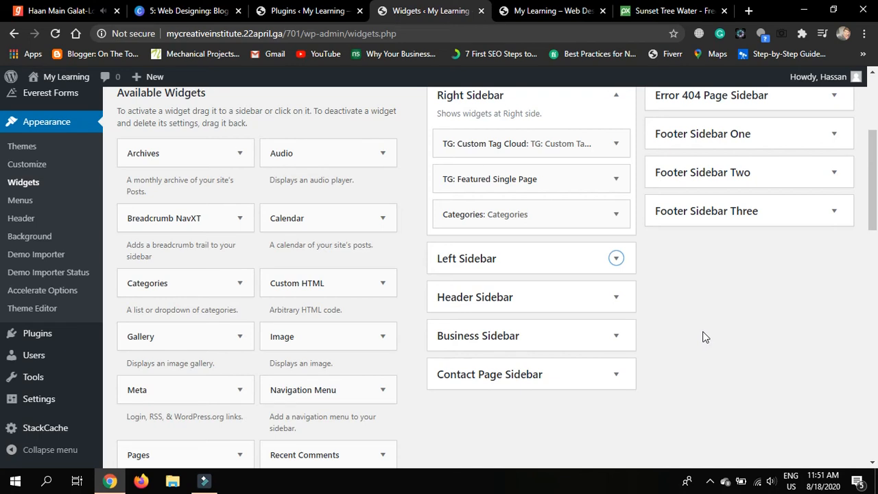
left_click(617, 259)
left_click(618, 259)
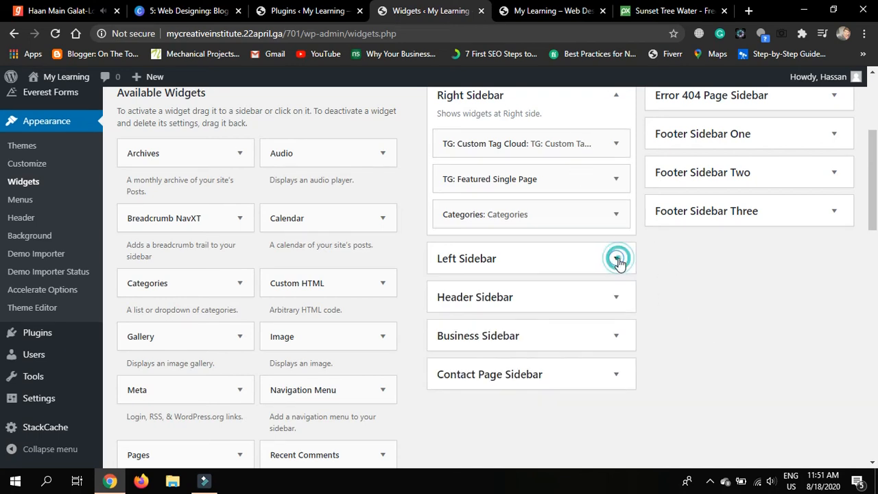
left_click(618, 298)
left_click(617, 298)
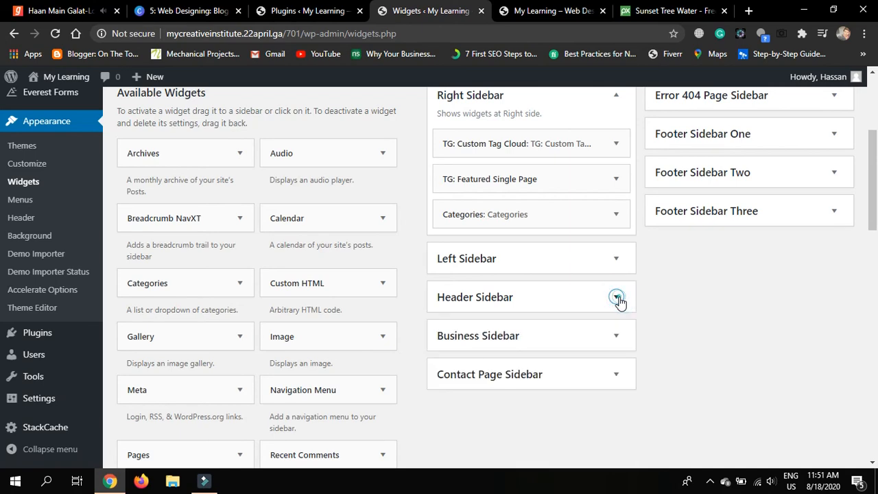
left_click(618, 298)
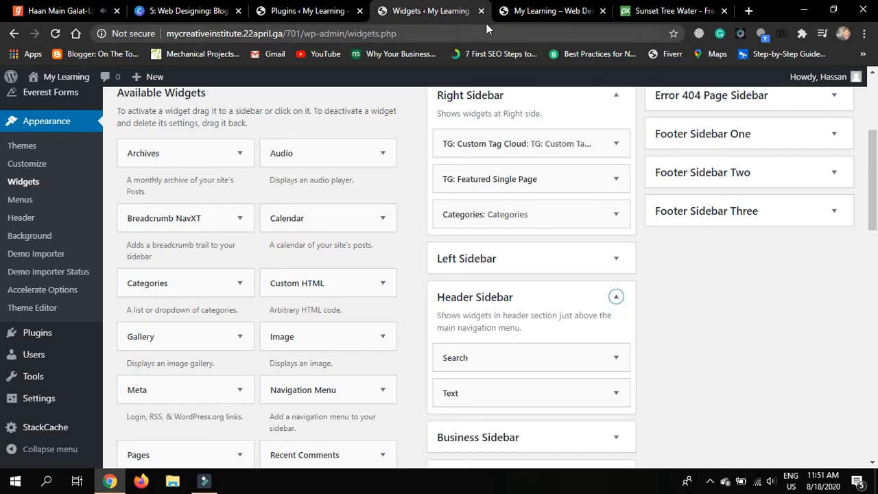
Glance at the live home page, then return to the Widgets page and scroll down
left_click(552, 8)
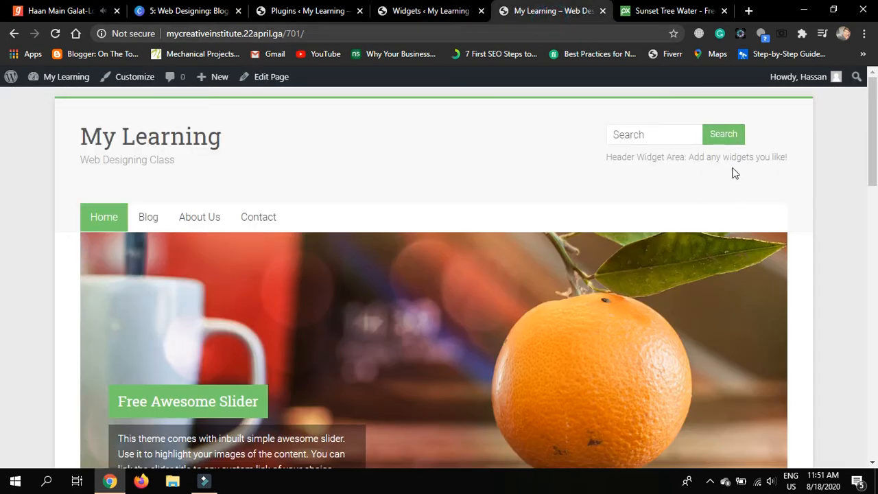
left_click(439, 11)
scroll(724, 359, "down", 3)
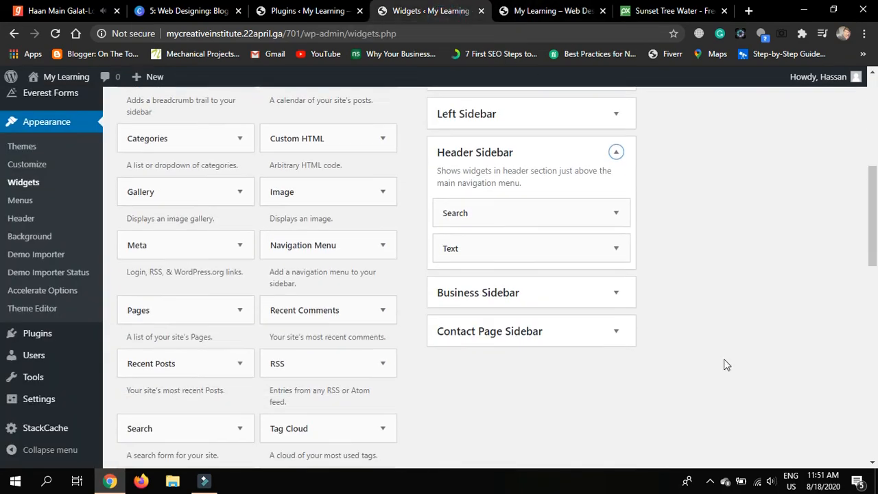
Expand the Business Sidebar and delete its Call To Action widget
left_click(616, 251)
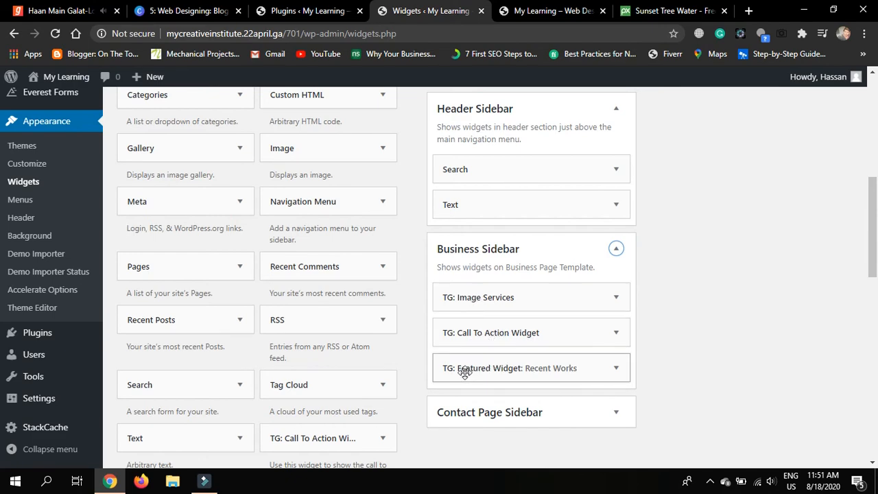
left_click(617, 333)
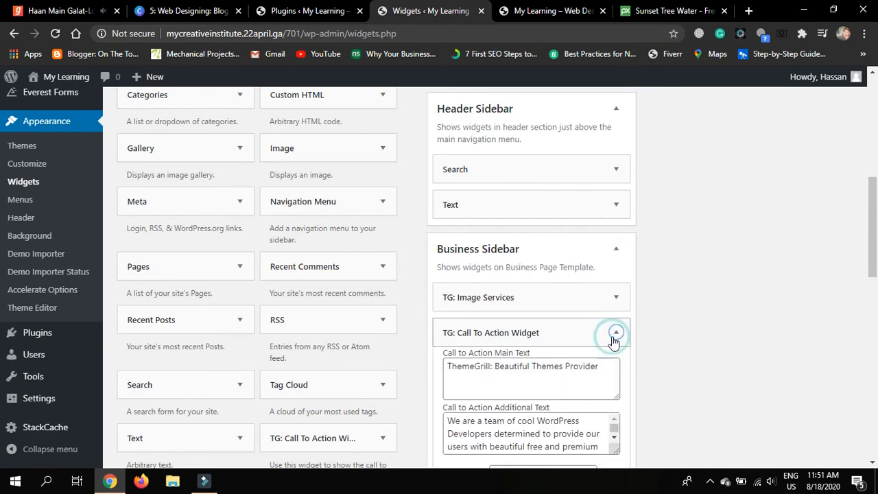
scroll(613, 343, "down", 1)
scroll(613, 344, "down", 2)
left_click(447, 406)
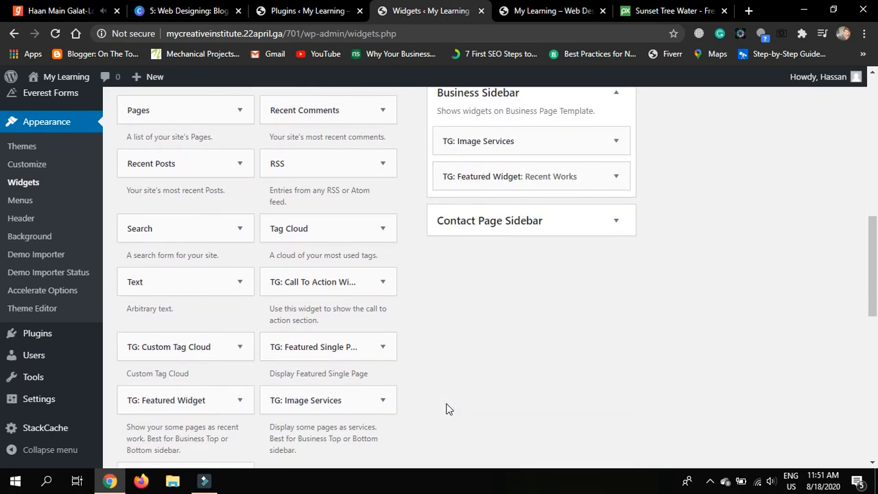
scroll(446, 410, "up", 1)
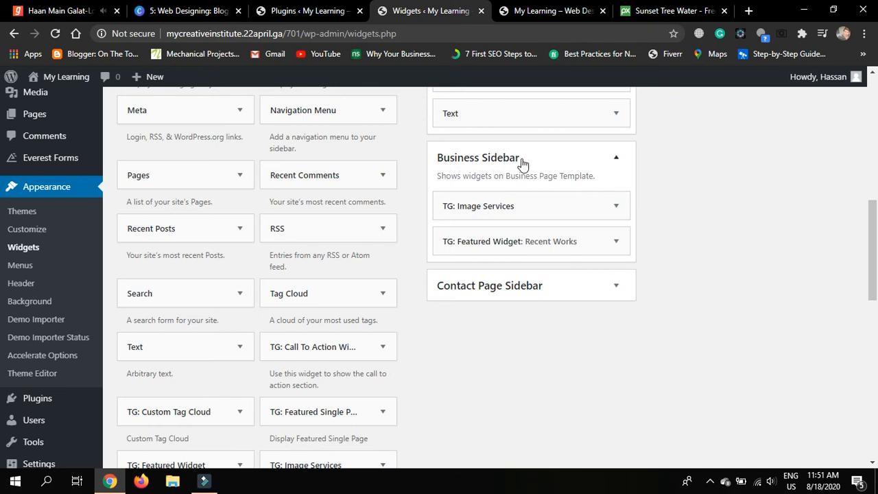
Open the TG: Image Services widget's settings and move to the site's front page
left_click(615, 242)
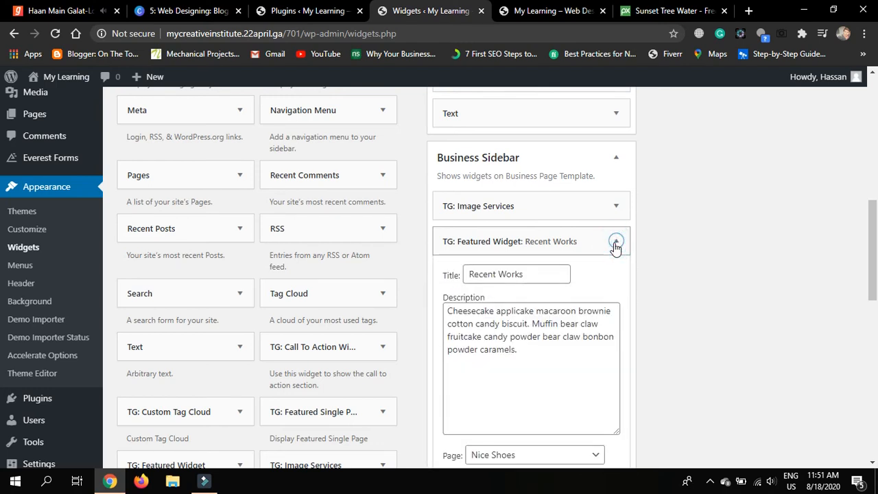
left_click(616, 244)
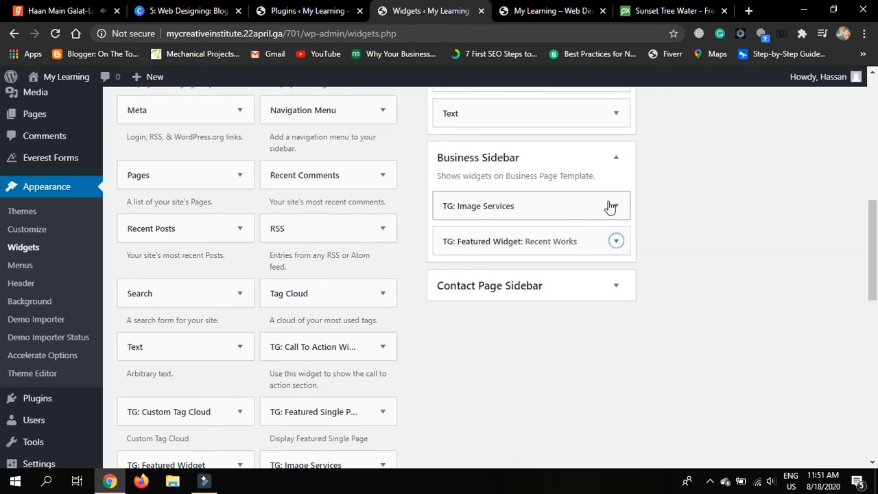
left_click(611, 212)
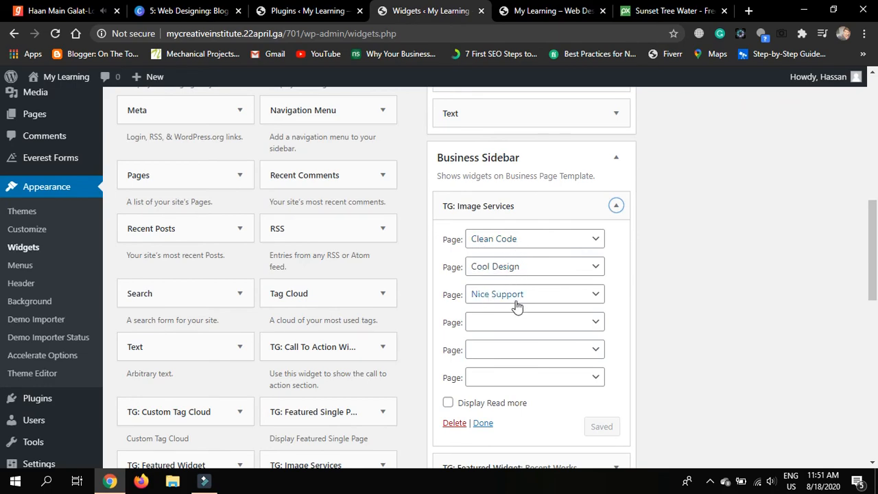
left_click(526, 12)
Review the home page's feature cards and ThemeGrill banner, then return to the Widgets admin page
scroll(635, 306, "down", 5)
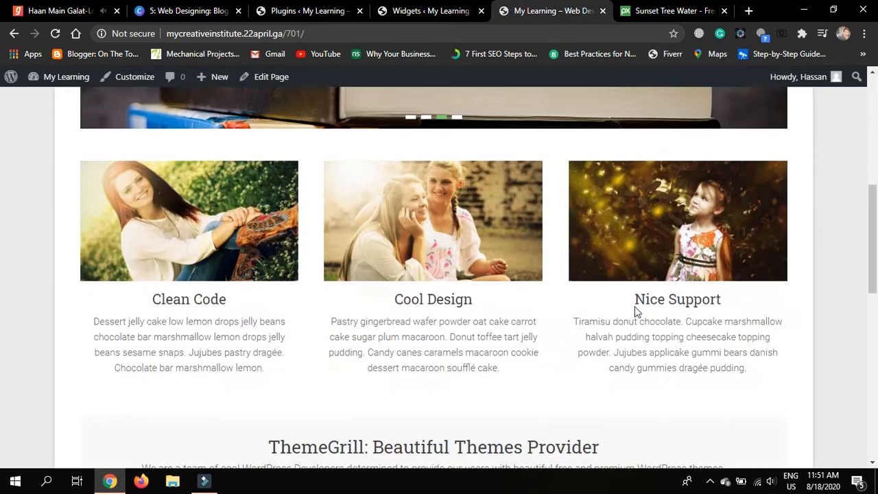
scroll(635, 306, "up", 1)
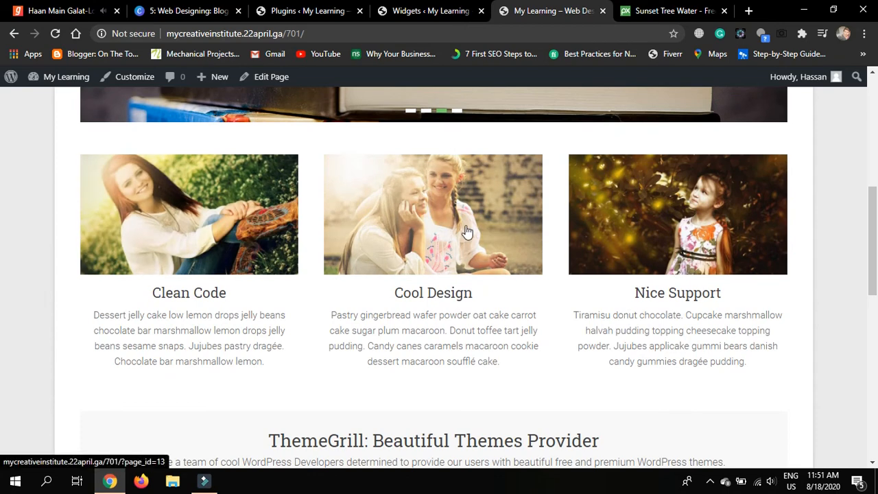
scroll(837, 281, "down", 2)
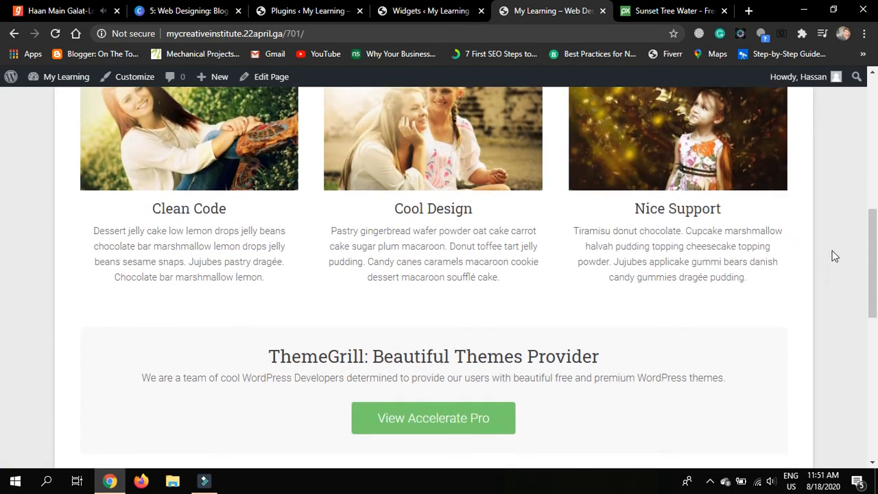
scroll(834, 256, "up", 1)
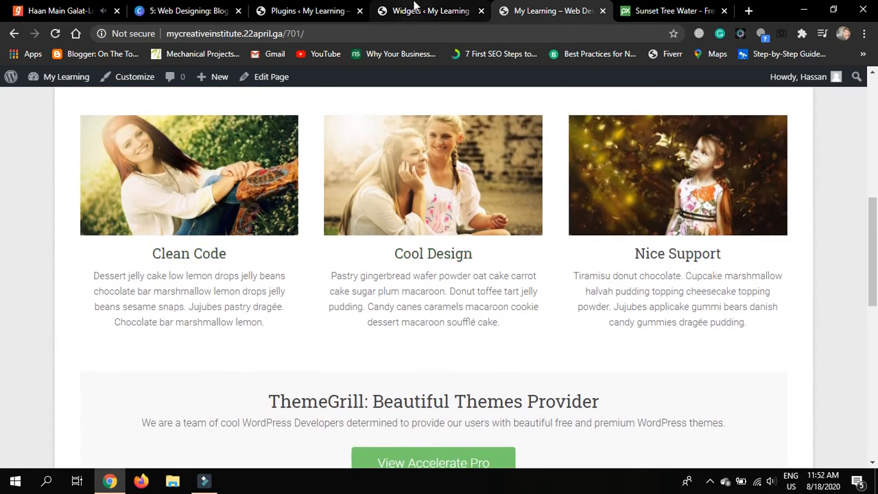
left_click(429, 11)
left_click(580, 247)
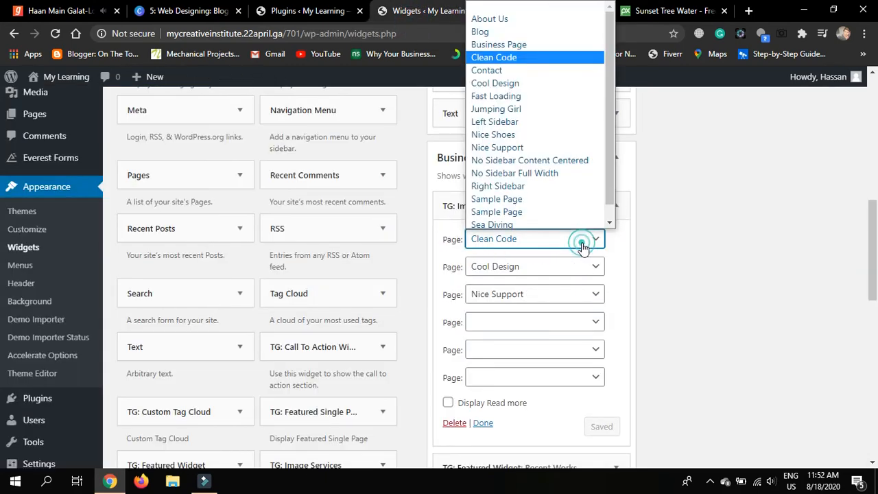
scroll(604, 221, "down", 1)
left_click(619, 250)
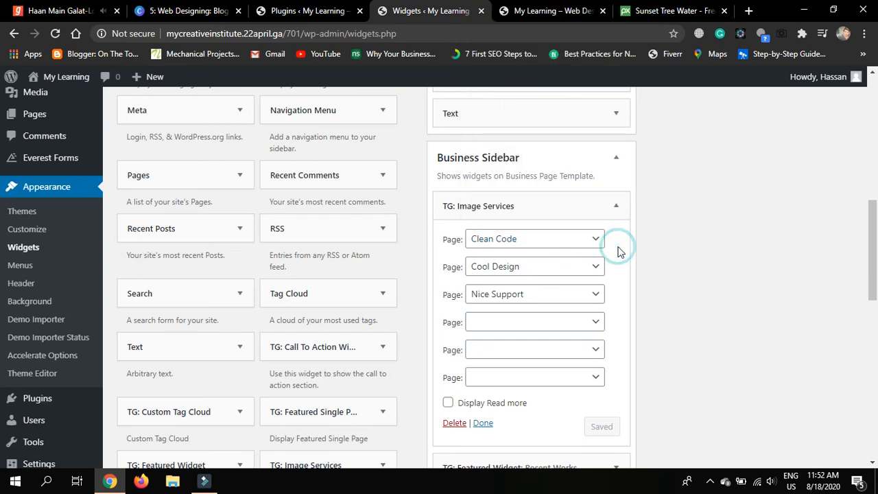
left_click(614, 208)
left_click(510, 6)
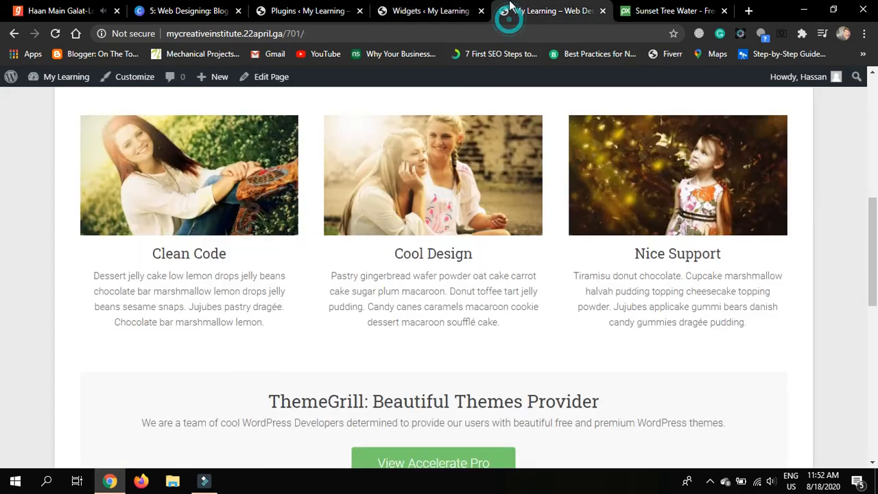
scroll(759, 336, "down", 1)
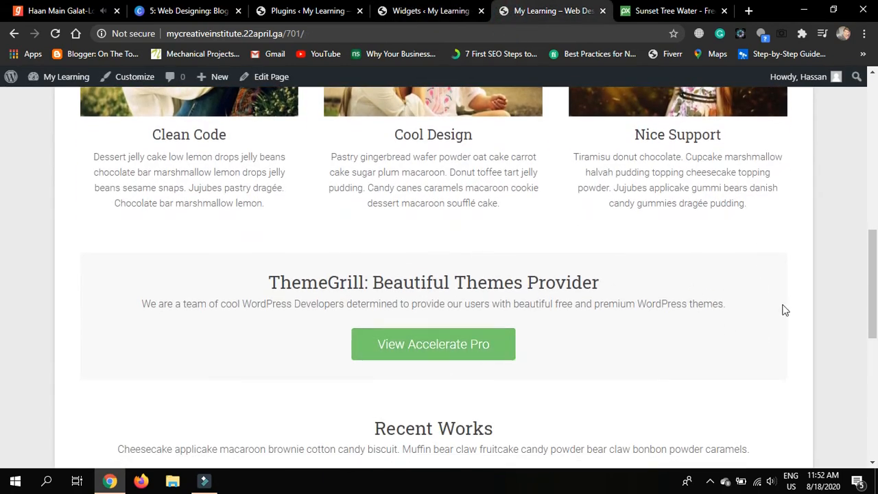
scroll(781, 308, "down", 3)
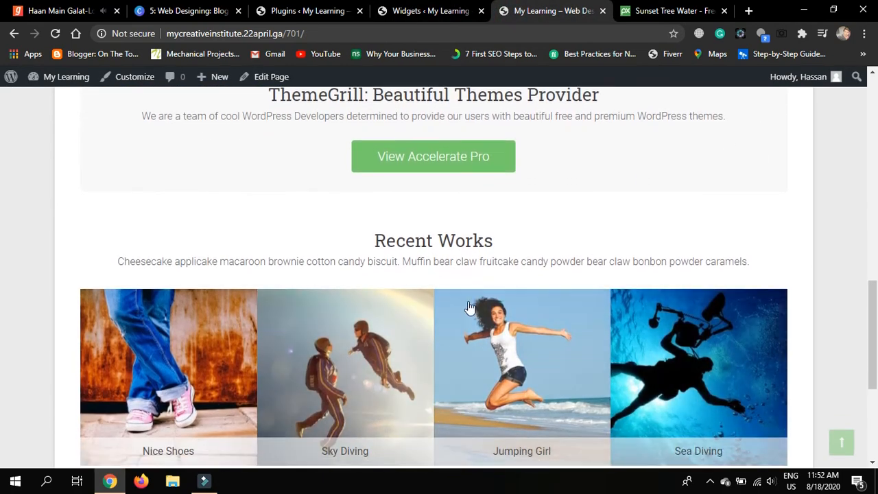
left_click(402, 11)
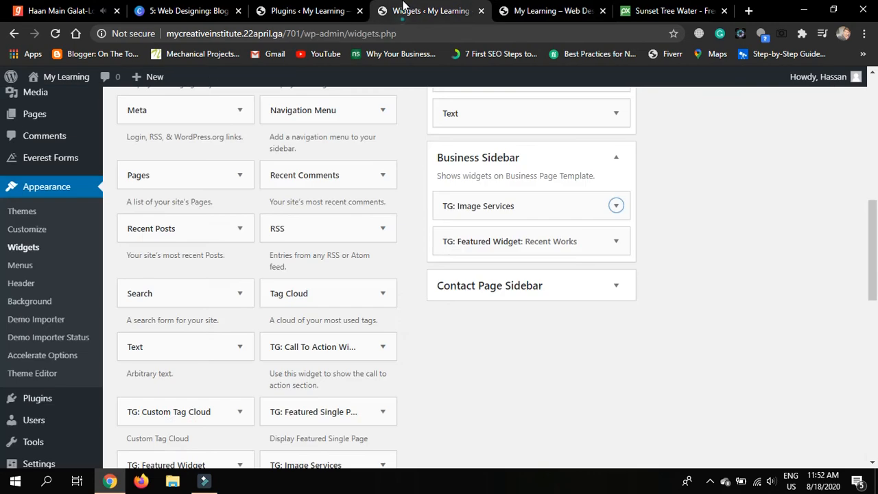
left_click(617, 241)
scroll(558, 331, "down", 1)
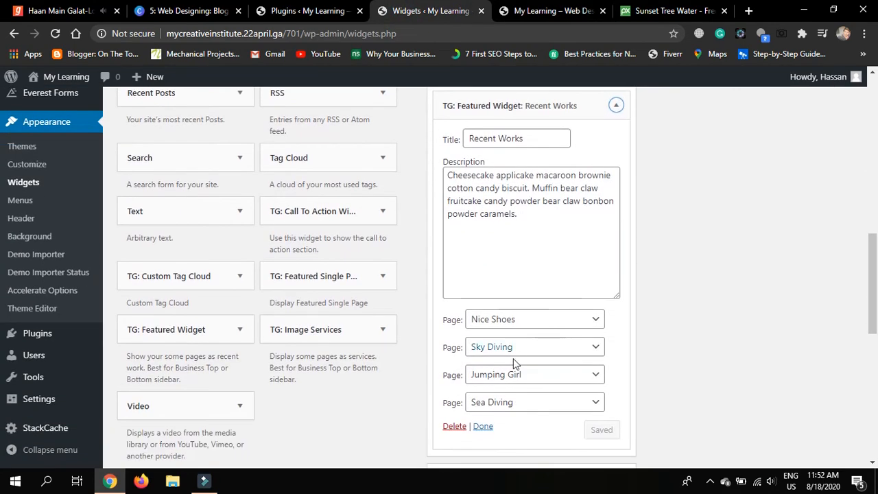
left_click(592, 321)
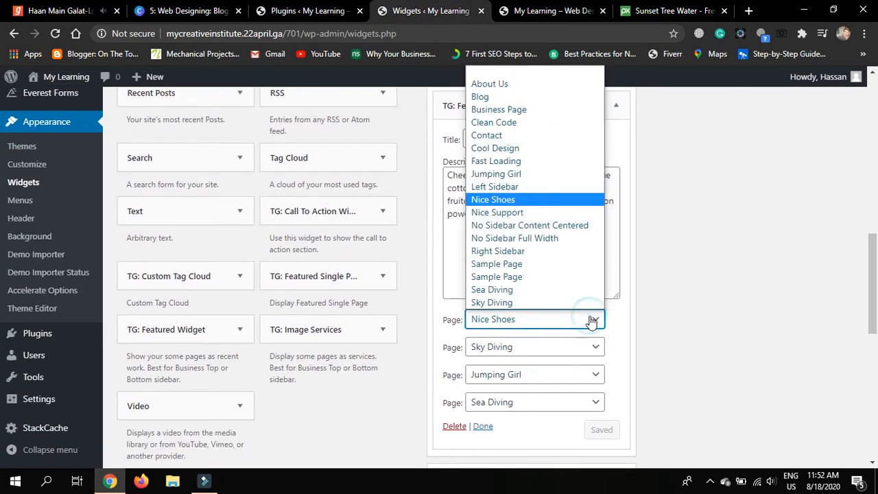
left_click(622, 316)
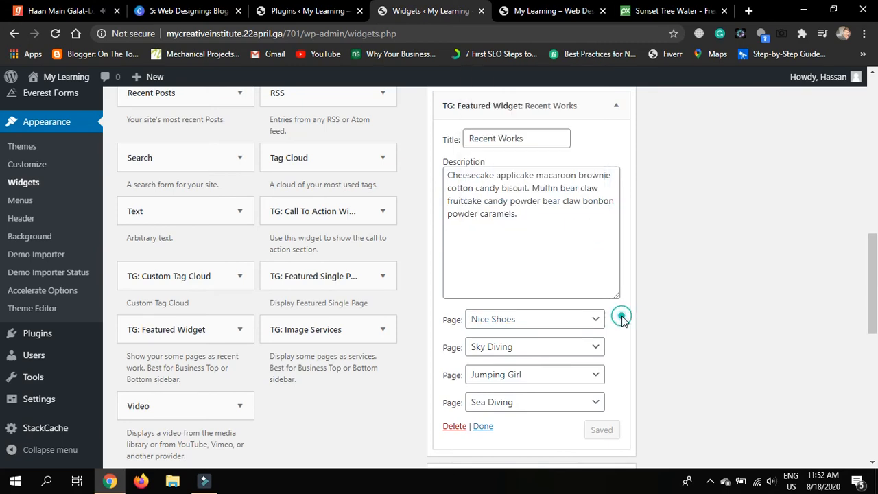
scroll(622, 316, "up", 2)
left_click(616, 215)
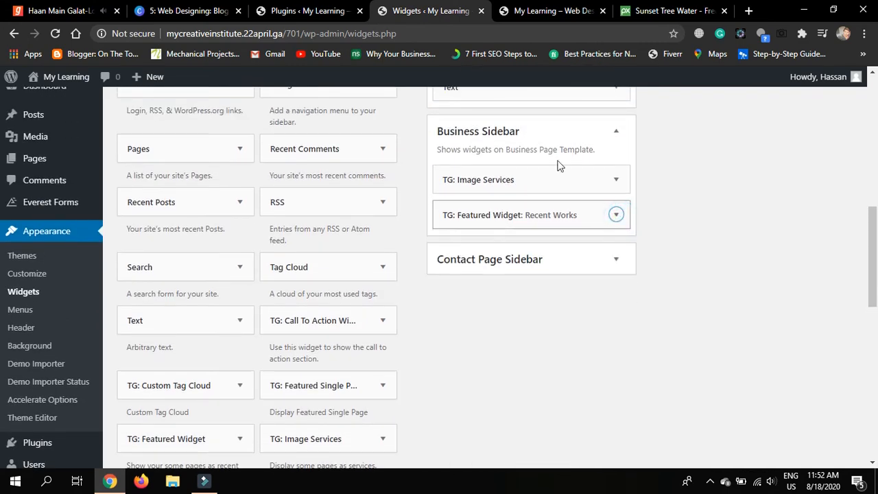
left_click(542, 11)
scroll(804, 288, "up", 10)
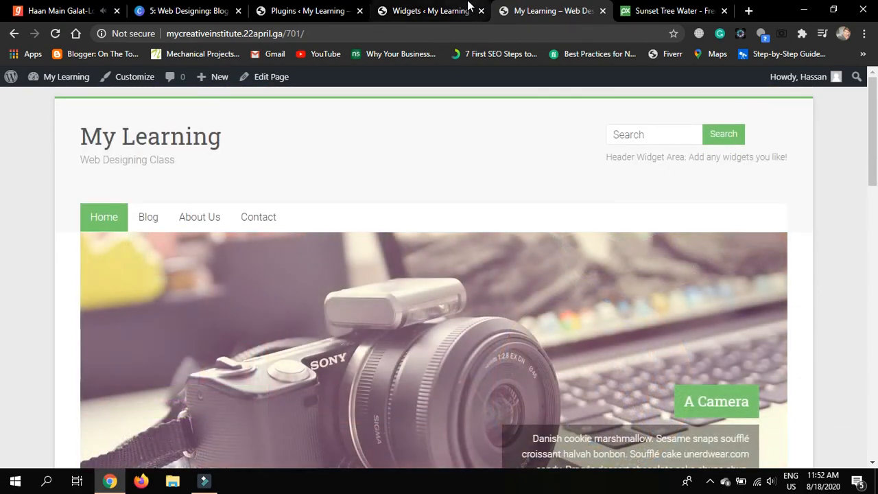
left_click(471, 11)
scroll(629, 251, "up", 3)
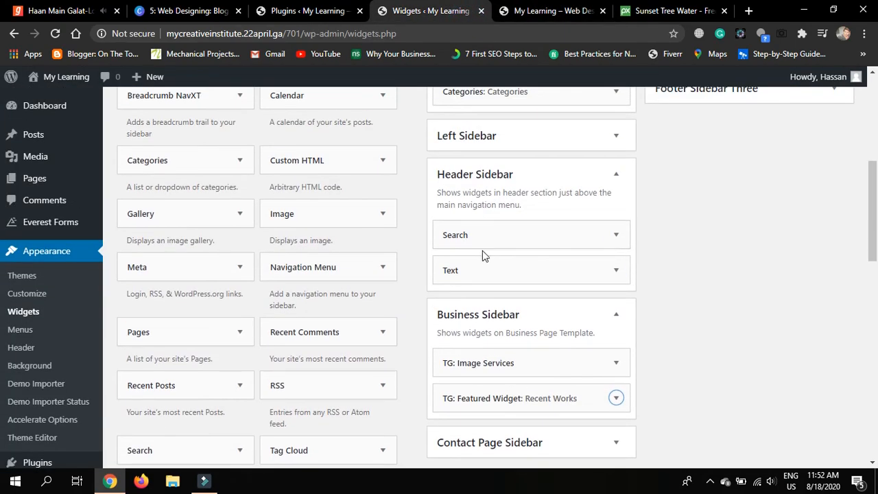
Replace the header Text widget's content with 'You can seach for posts her'
left_click(616, 235)
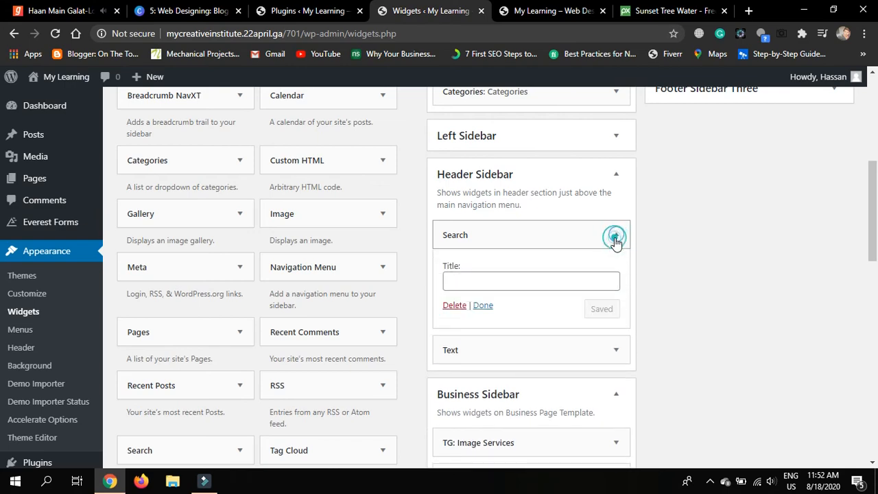
left_click(616, 236)
left_click(616, 270)
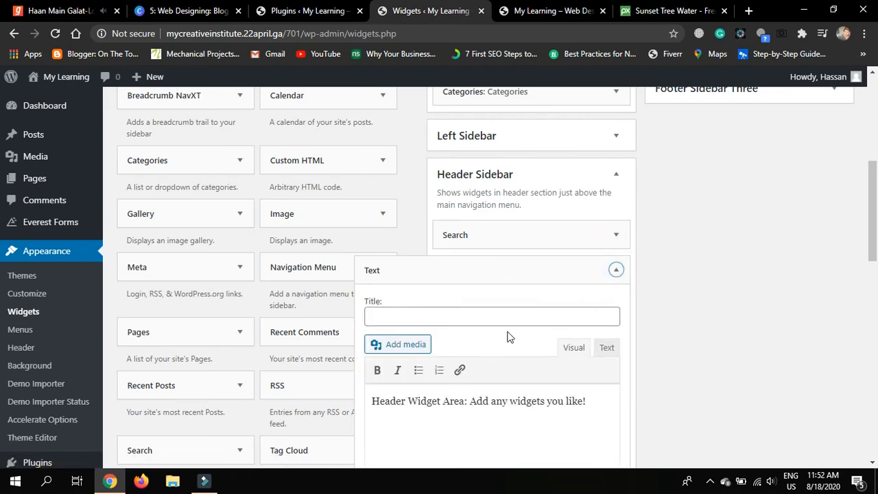
scroll(507, 337, "down", 2)
left_click(591, 314)
key("ctrl+a")
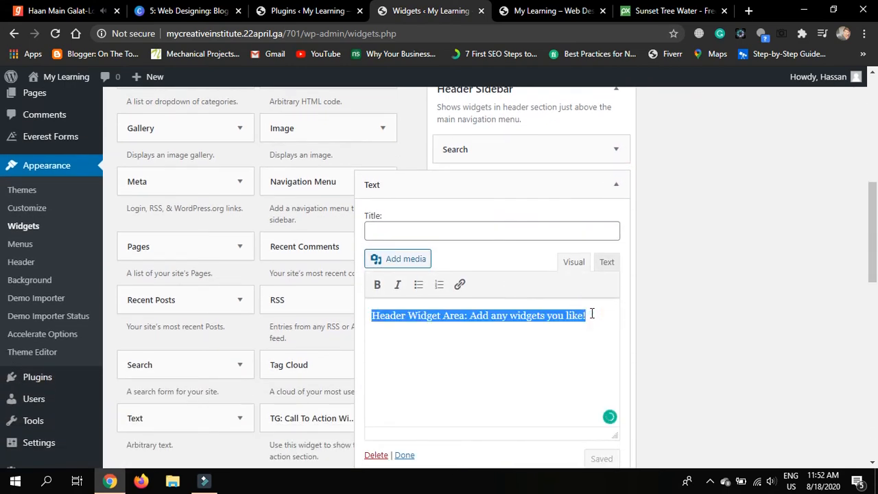
type("You can")
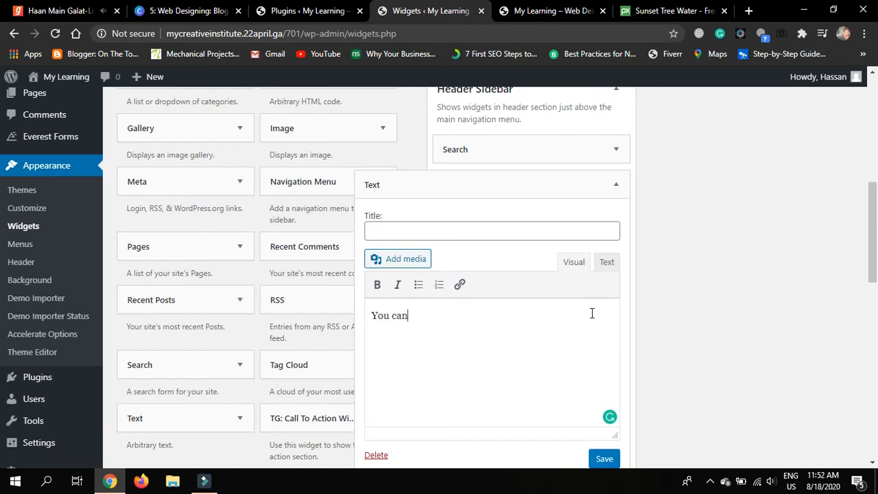
type(" seach for")
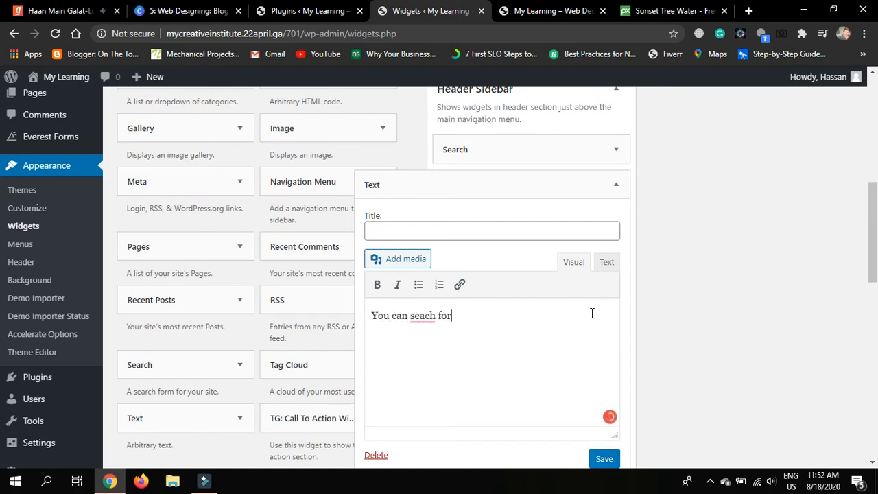
type(" posts here :)")
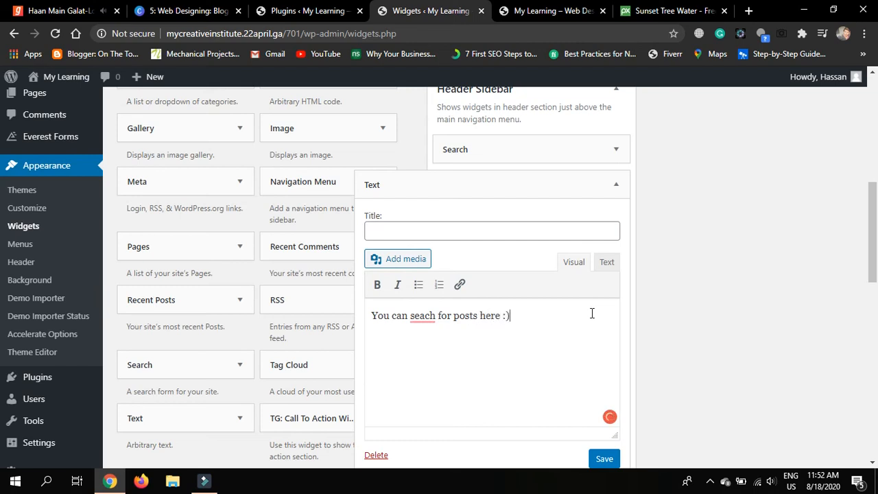
Correct the misspelling 'seach' to 'search' using the spelling suggestion
scroll(465, 294, "down", 1)
left_click(421, 289)
left_click(422, 289)
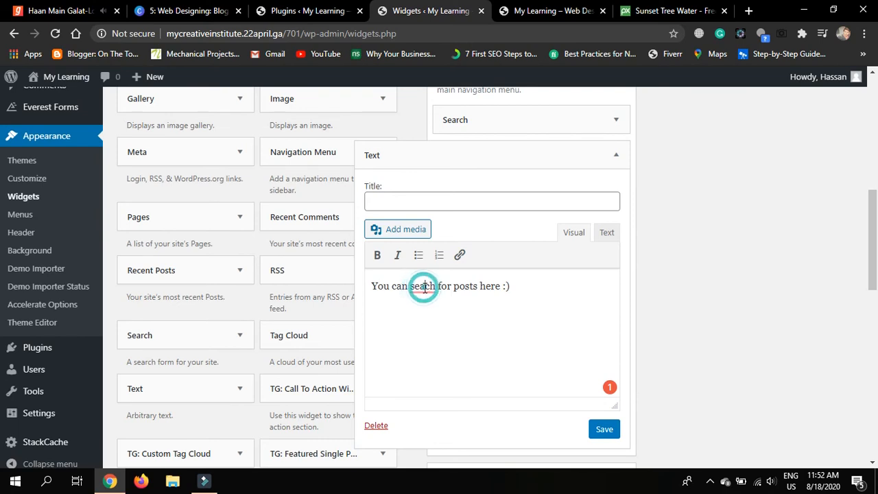
left_click(530, 300)
mouse_move(425, 288)
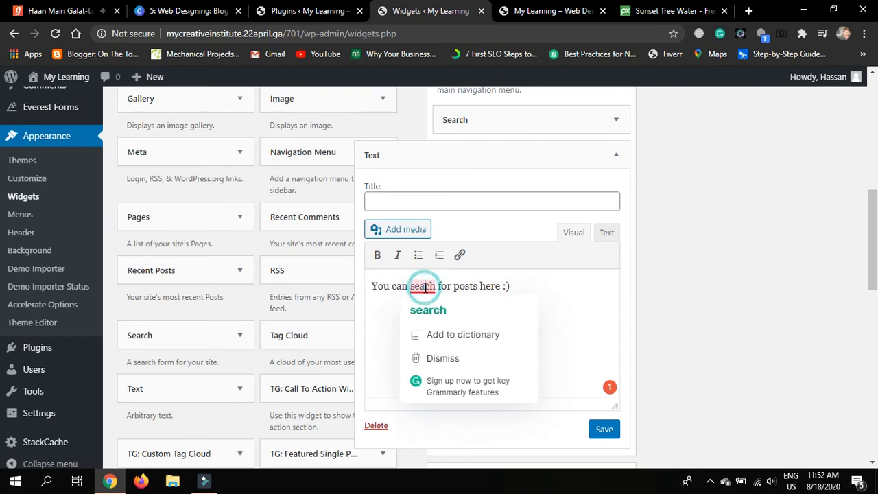
left_click(424, 311)
Save and close the header Text widget, then collapse the Business Sidebar
left_click(605, 430)
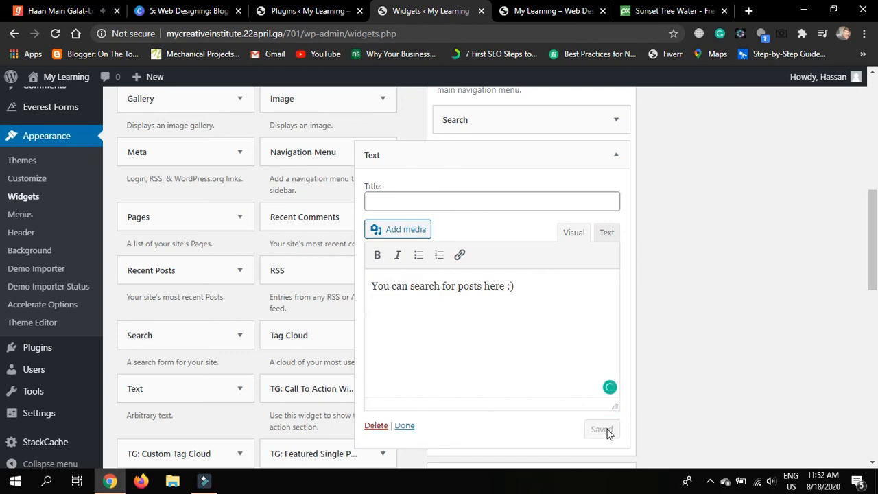
left_click(408, 425)
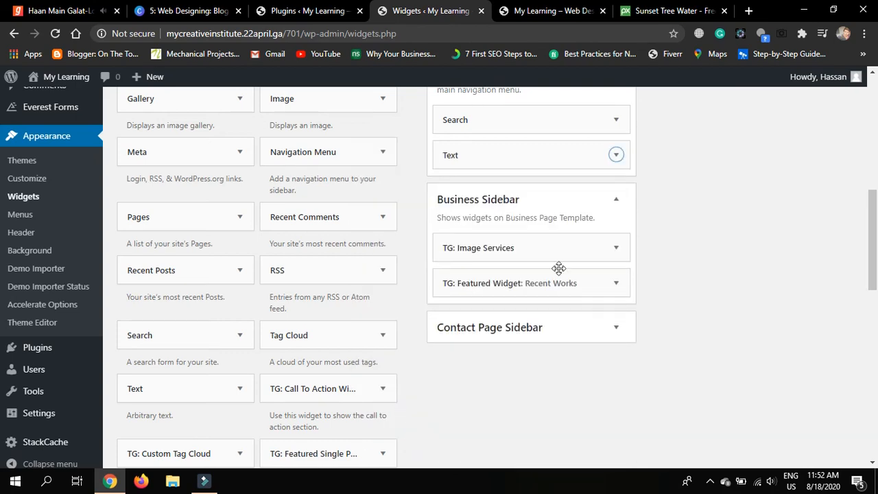
left_click(546, 10)
left_click(430, 10)
left_click(617, 199)
scroll(643, 198, "up", 2)
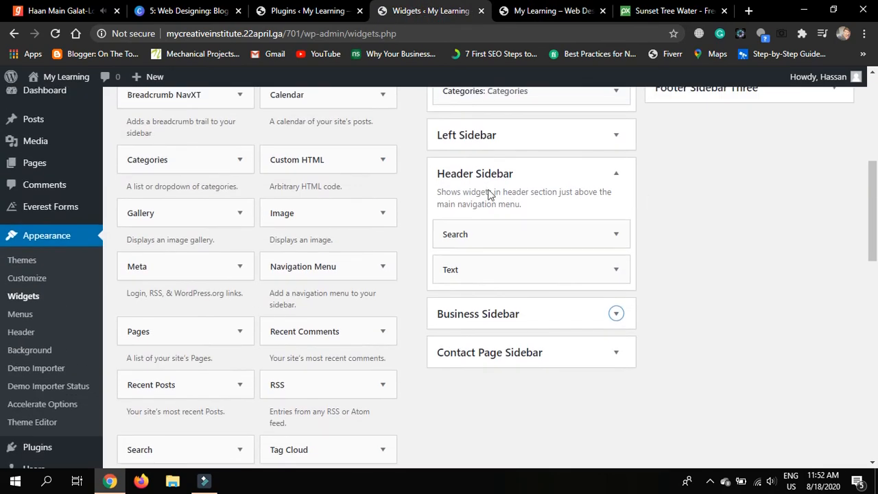
Reload the front page to view the new header text and footer, then return to the Widgets page top
left_click(546, 10)
left_click(54, 33)
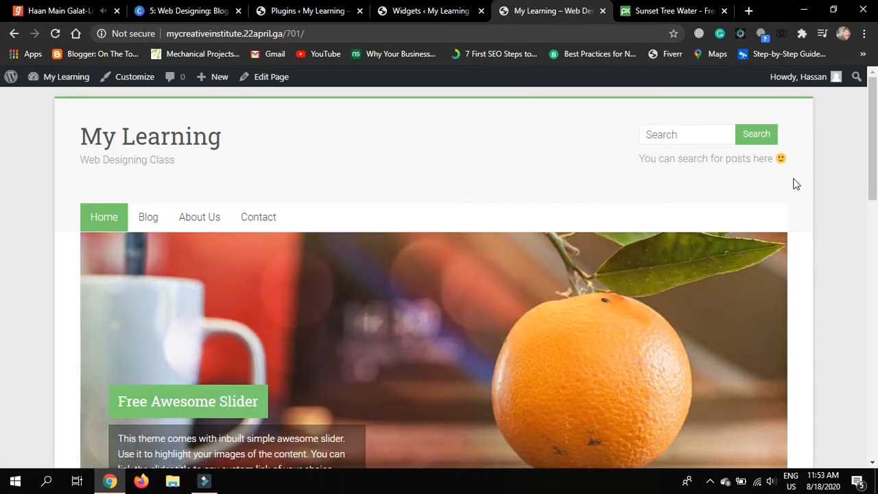
scroll(796, 184, "down", 15)
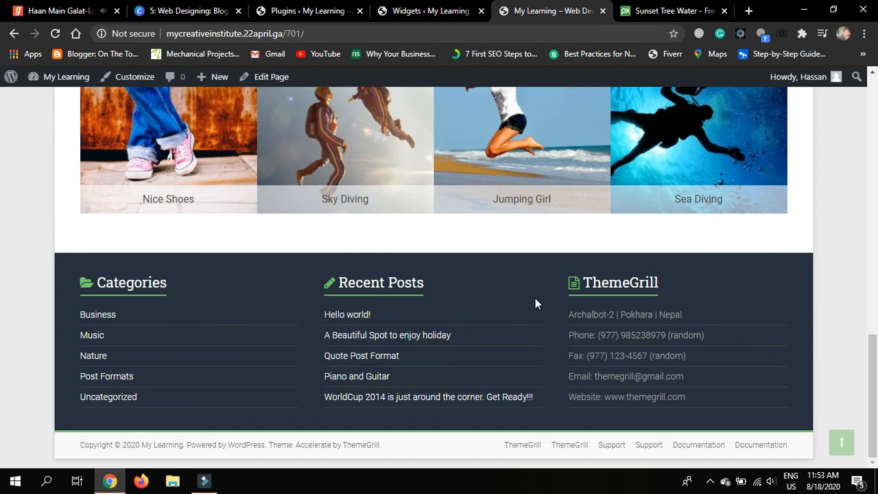
left_click(676, 284)
left_click(429, 12)
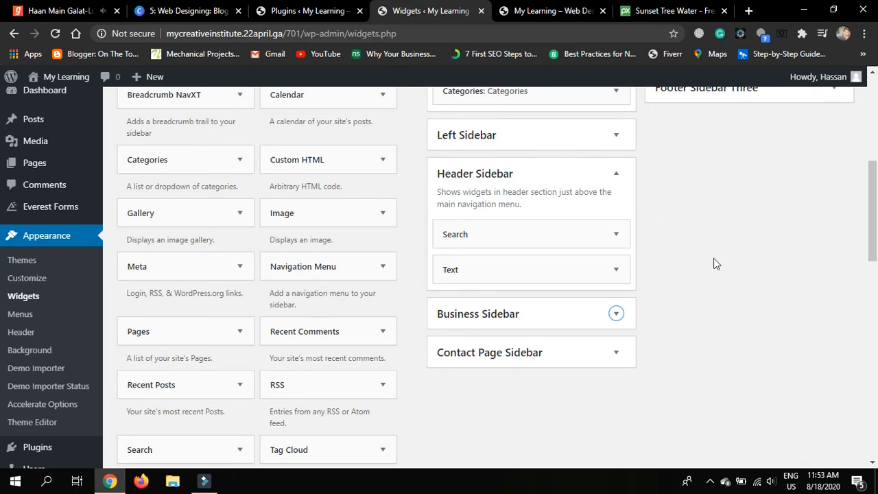
scroll(714, 263, "up", 5)
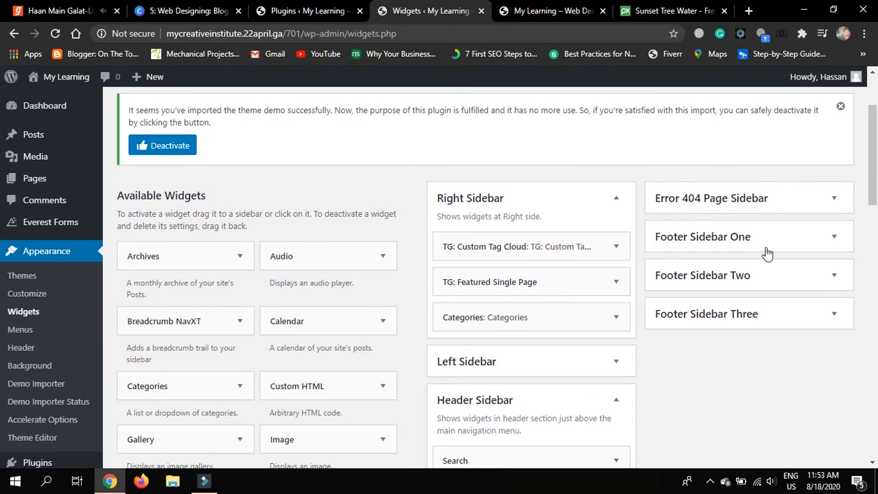
Expand Footer Sidebar One and Two, comparing each with the live site footer
left_click(831, 239)
scroll(829, 239, "down", 1)
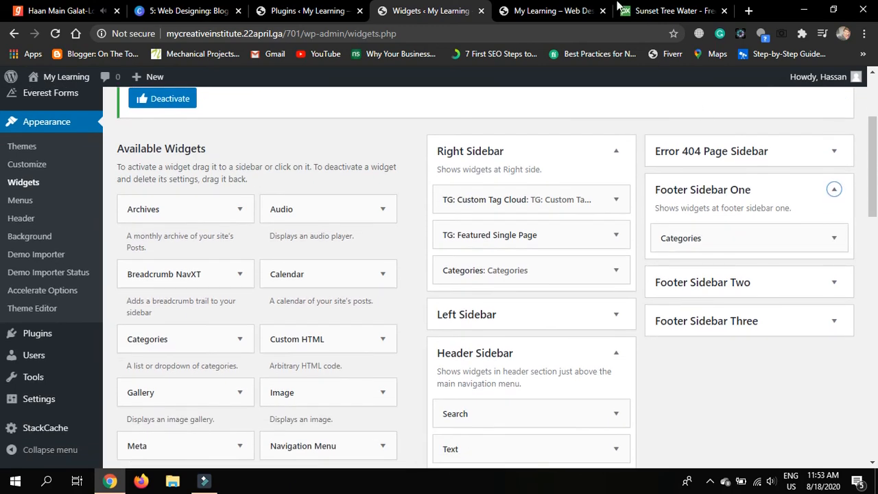
left_click(504, 8)
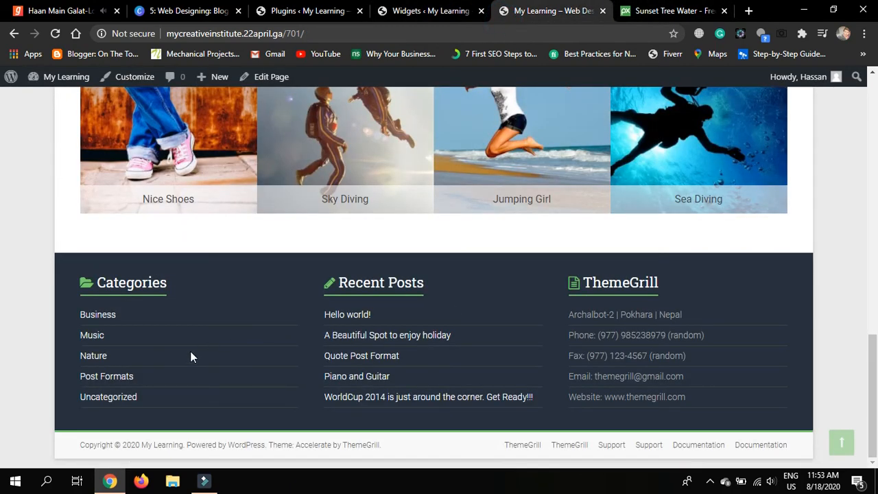
left_click(422, 10)
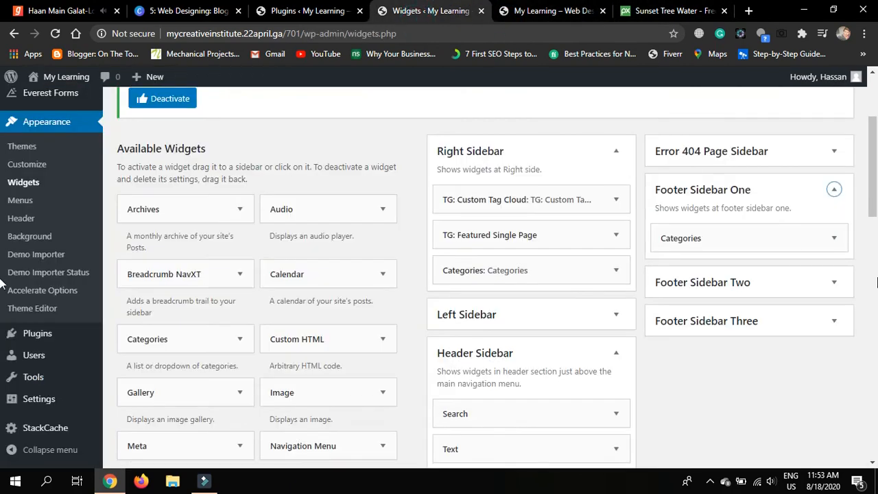
left_click(835, 283)
scroll(843, 290, "down", 2)
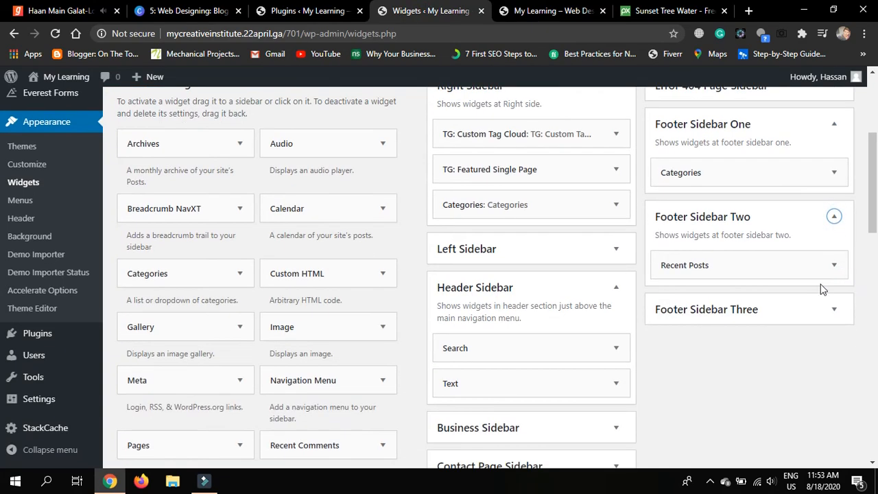
left_click(549, 8)
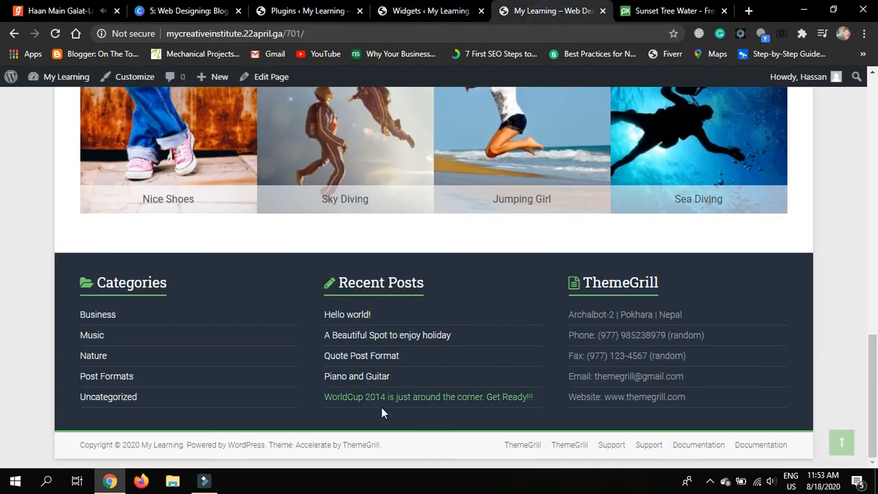
left_click(401, 9)
Expand Footer Sidebar Three and open its Text: ThemeGrill widget, checking it against the footer
left_click(846, 308)
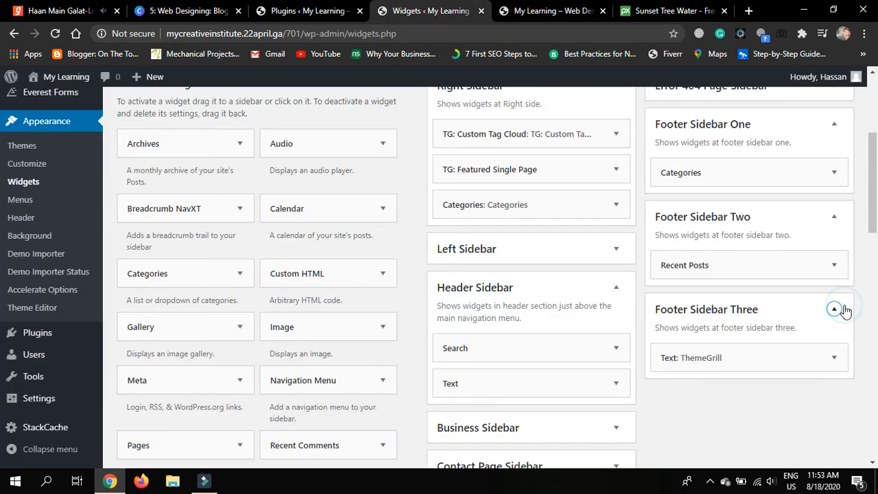
scroll(845, 309, "down", 1)
left_click(838, 264)
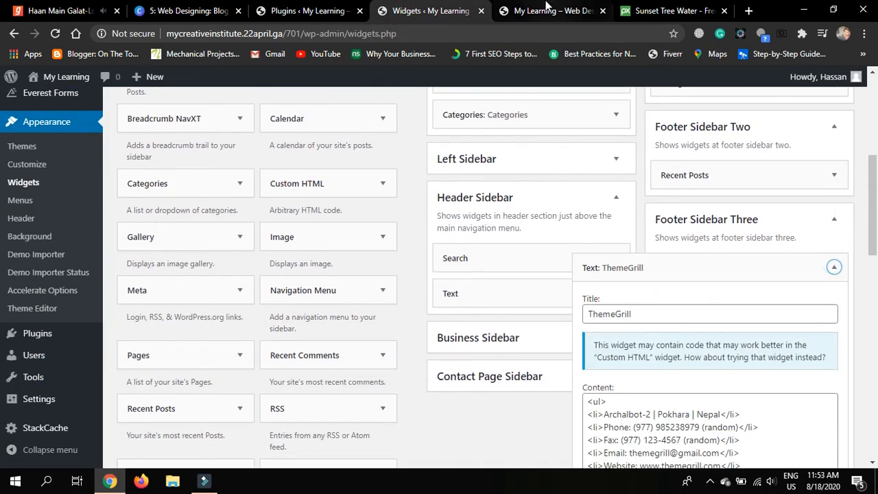
left_click(547, 11)
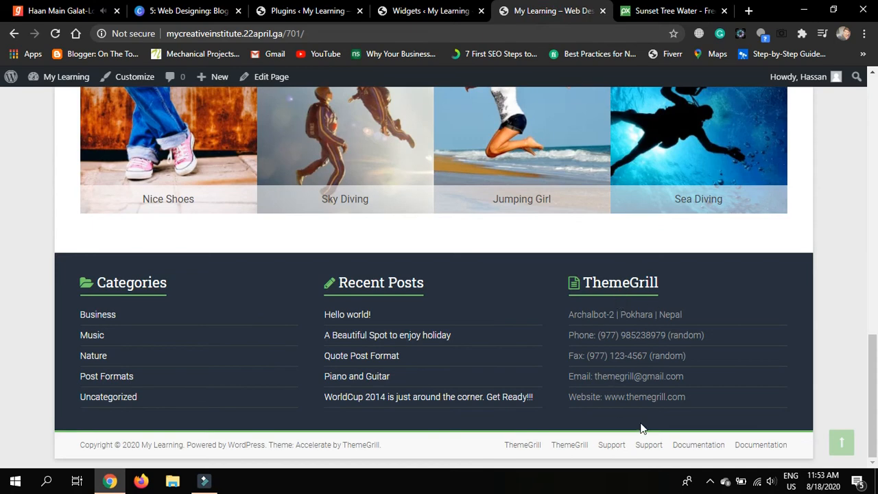
left_click(441, 10)
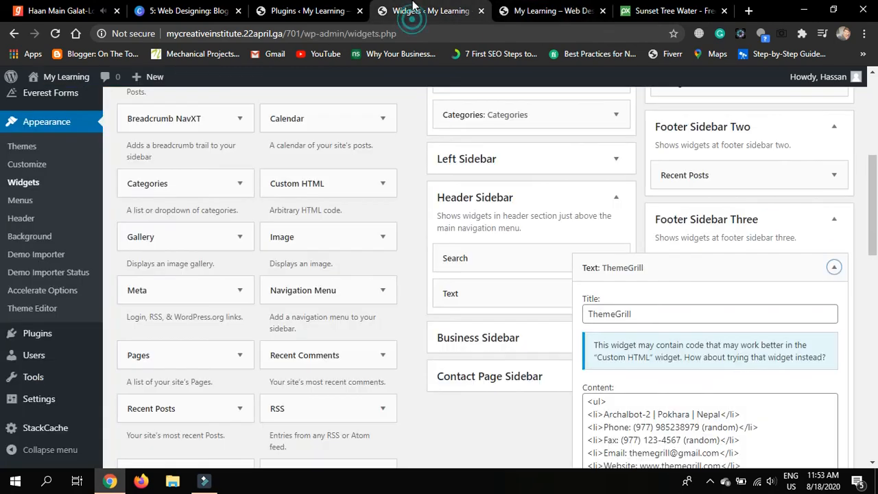
scroll(729, 188, "down", 2)
Rename the footer Text widget's title from ThemeGrill to 'Contcat Details'
left_click_drag(670, 182, 589, 178)
key("BackSpace")
type("Contcat Details")
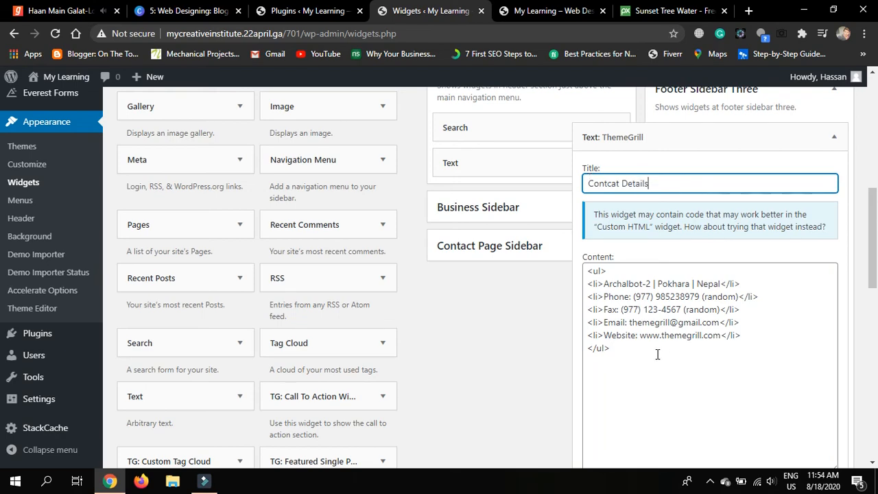
scroll(659, 354, "down", 1)
scroll(657, 354, "up", 1)
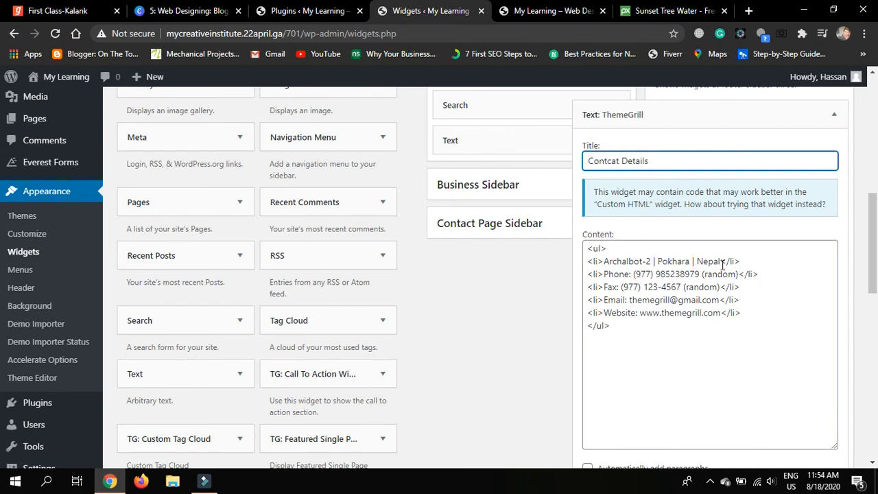
Replace the old address line with the institute's new location
left_click_drag(722, 264, 607, 264)
left_click(648, 262)
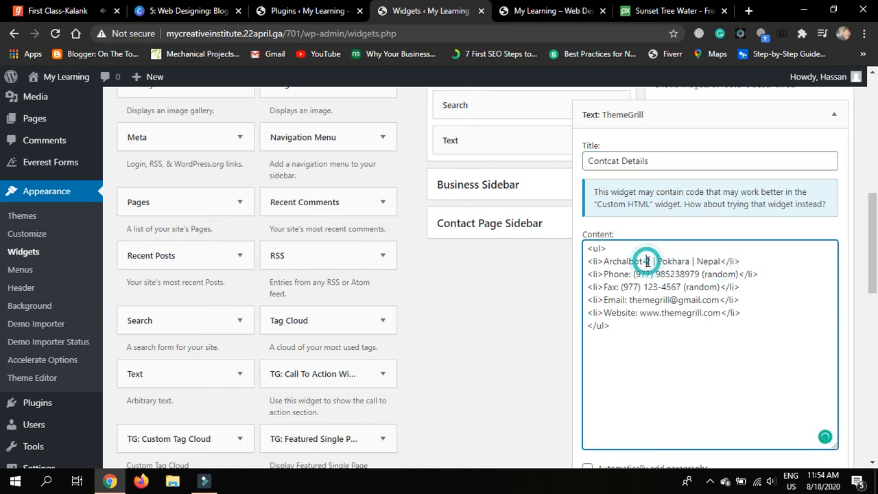
left_click_drag(605, 262, 720, 262)
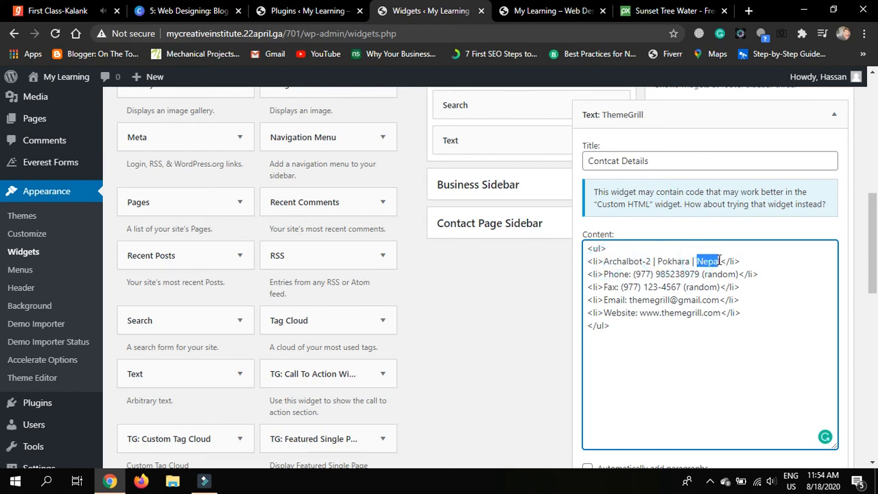
left_click_drag(651, 262, 605, 259)
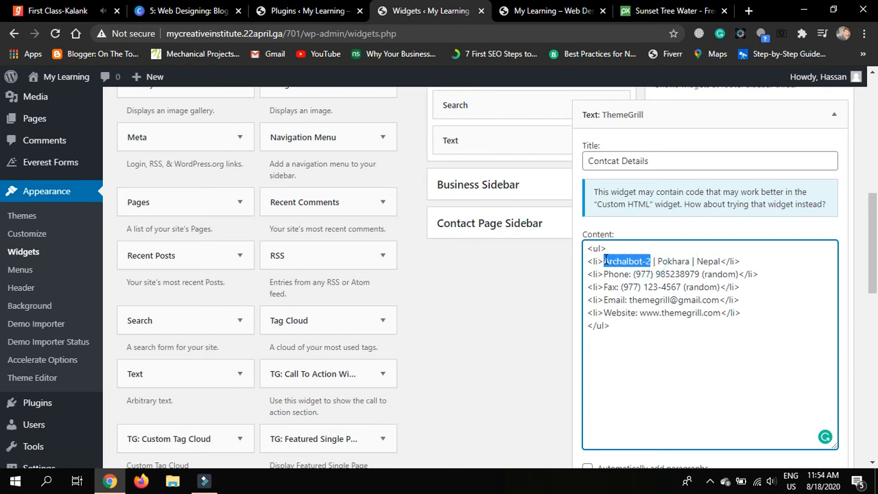
type("Mul")
key("BackSpace")
key("BackSpace")
key("BackSpace")
key("BackSpace")
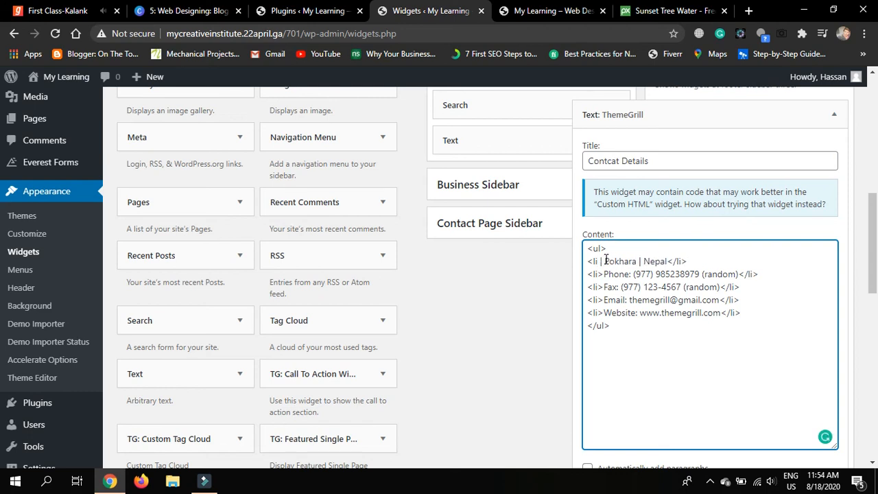
type(">")
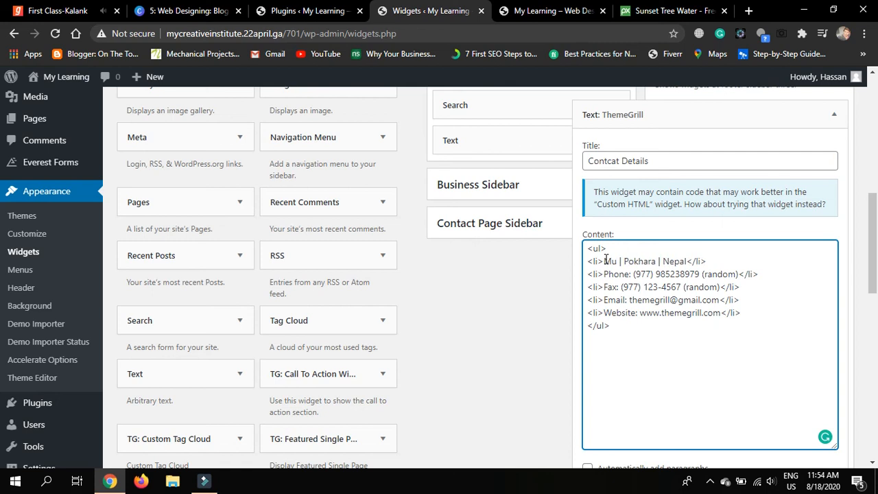
type("Cantt")
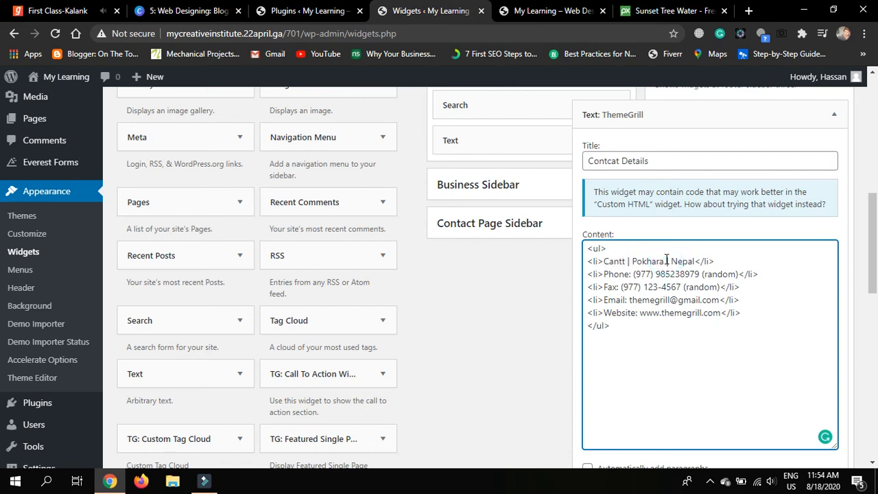
left_click_drag(663, 260, 634, 261)
type("antt | M")
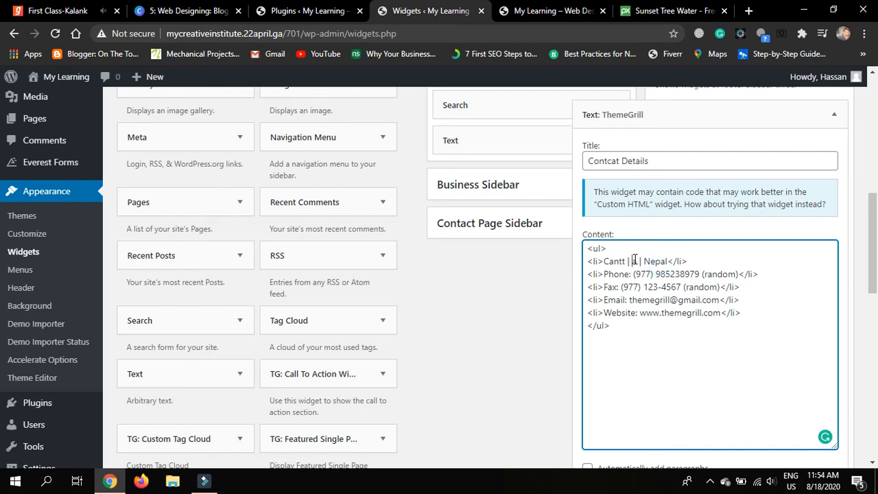
type("ultan")
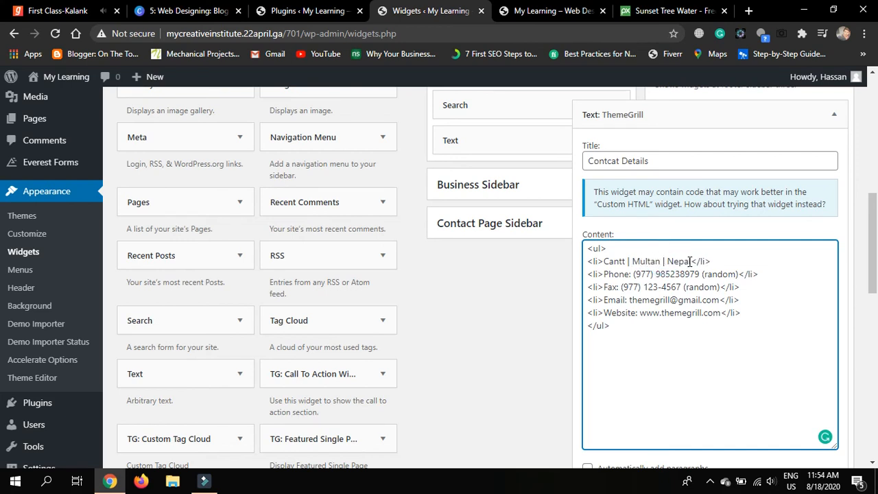
left_click_drag(691, 261, 669, 262)
type("Pakistan")
Replace the phone number with the new one and blank the Fax entry with '-'
left_click_drag(735, 275, 656, 276)
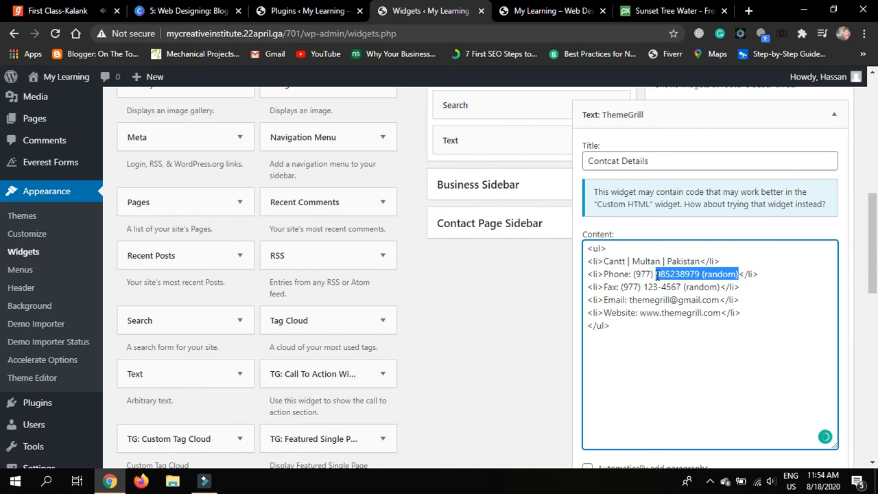
key("BackSpace")
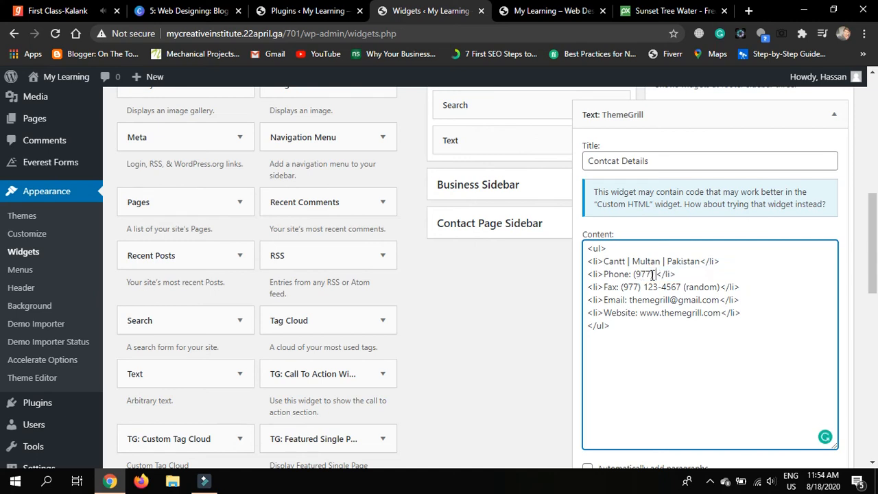
left_click_drag(651, 274, 635, 274)
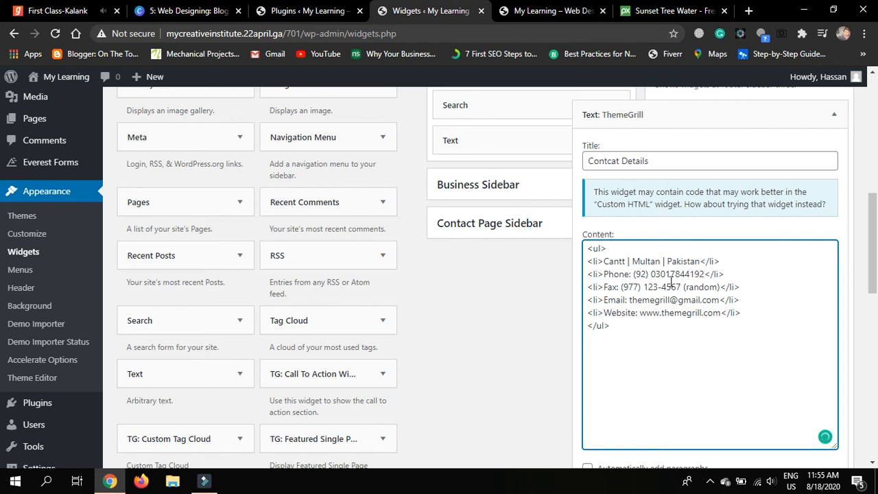
left_click_drag(721, 288, 606, 287)
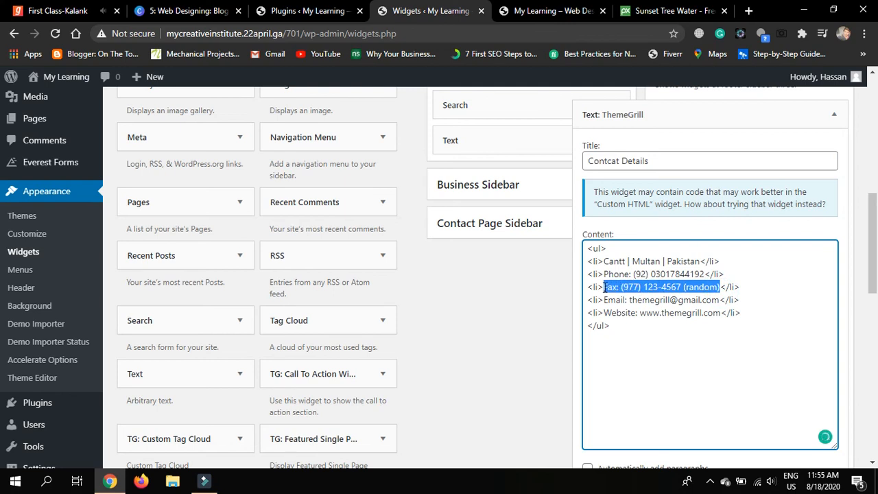
type("-")
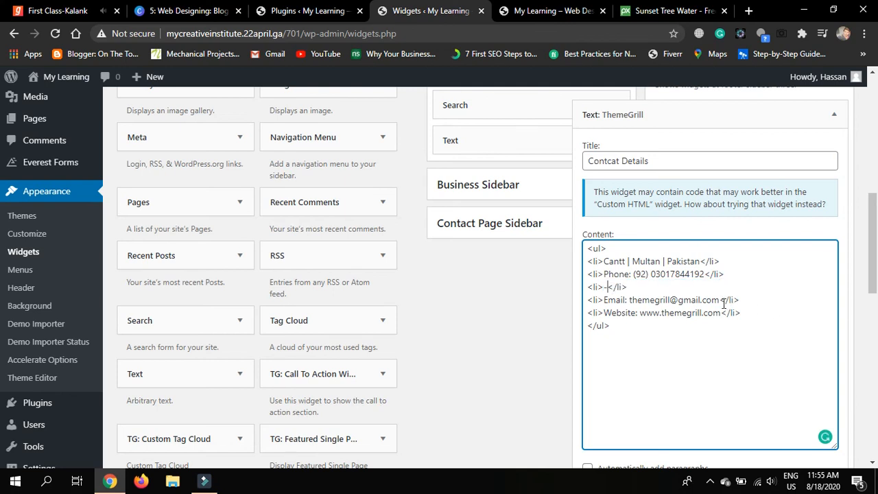
left_click_drag(720, 300, 632, 302)
type("mycreat")
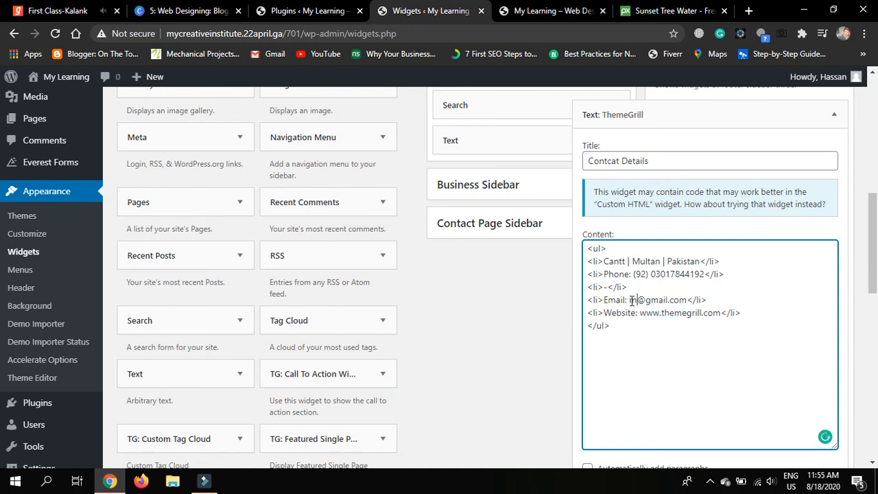
type("iveinstitu")
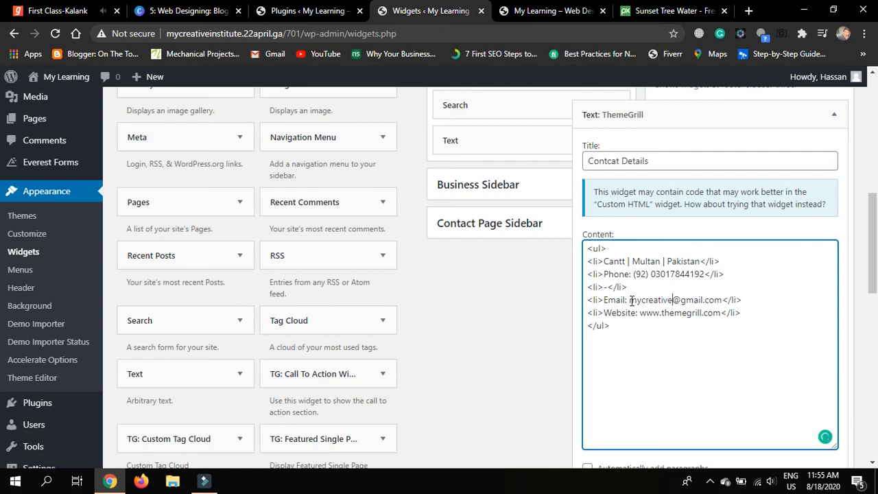
type("te")
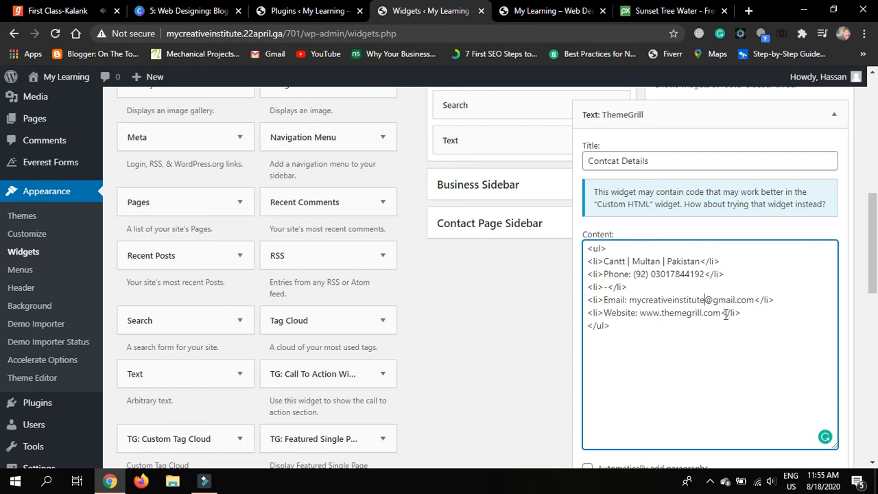
left_click_drag(702, 313, 663, 314)
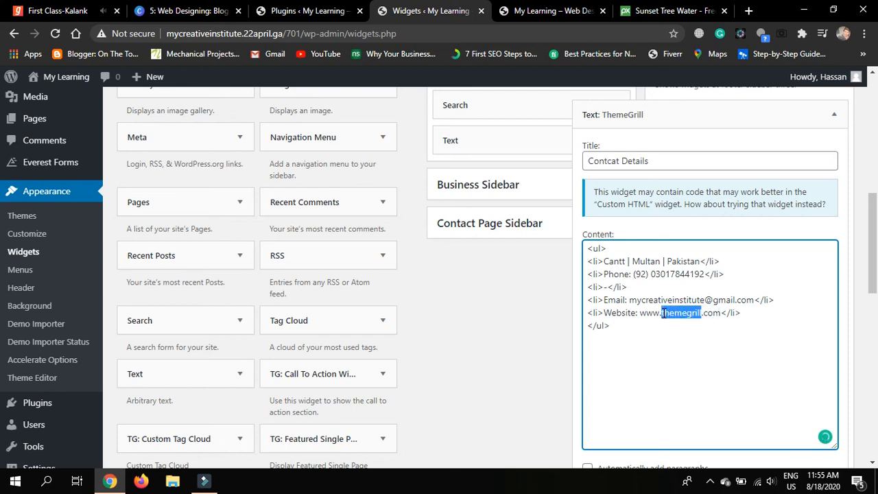
type("mycreati")
type("ve")
type("institute")
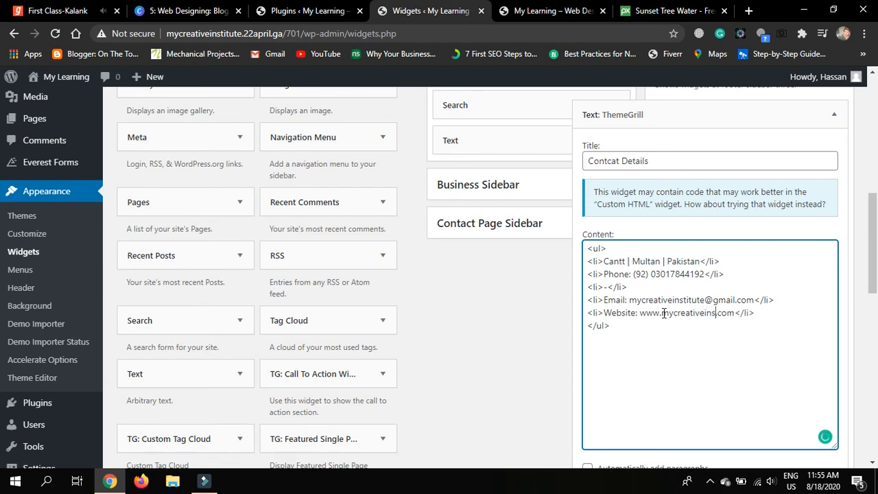
left_click(674, 323)
Save and close the Contcat Details widget, then go to the site's home page
scroll(702, 357, "down", 2)
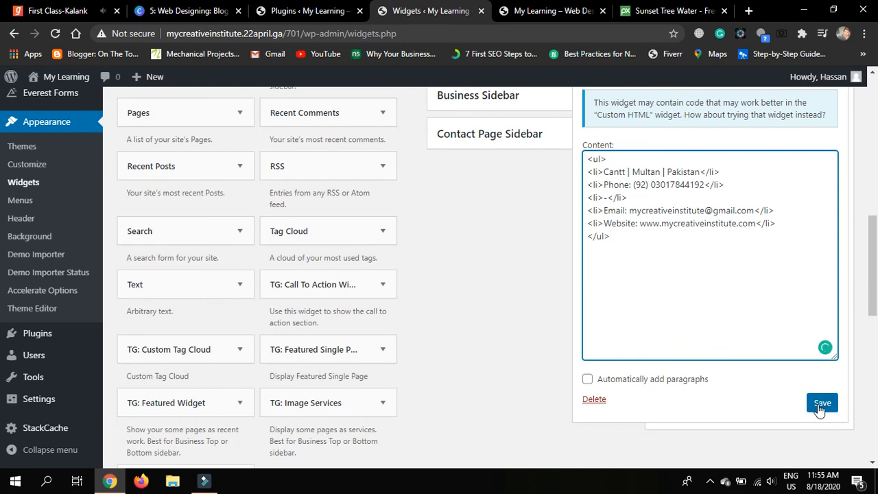
left_click(820, 405)
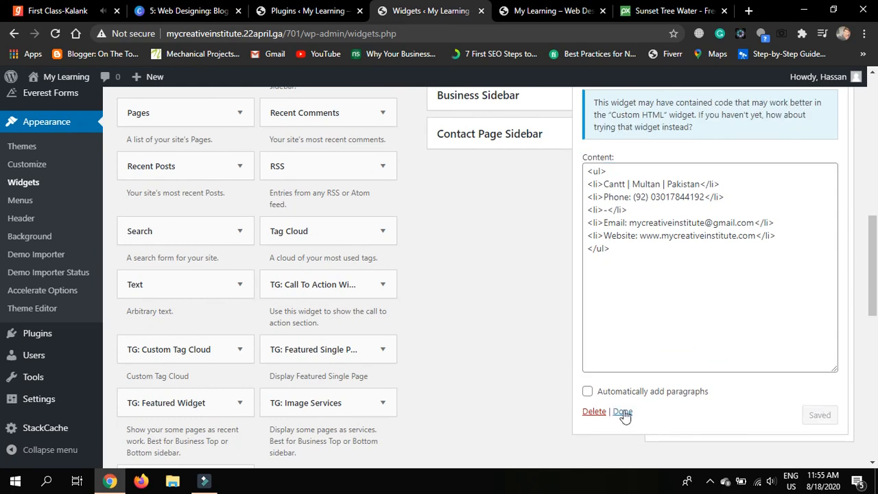
left_click(622, 412)
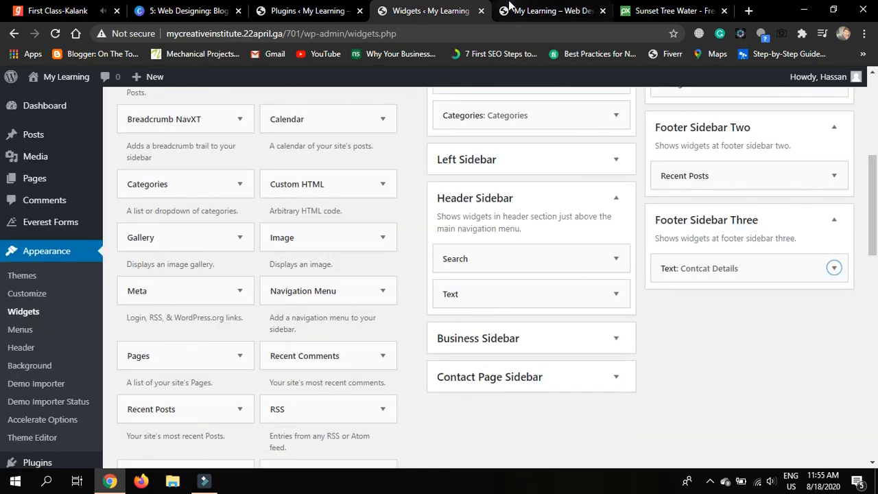
left_click(509, 11)
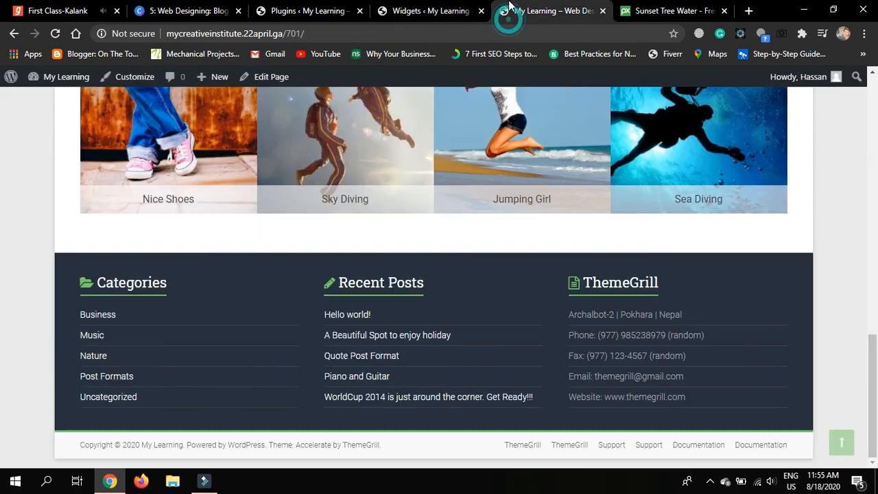
Reload the home page to see the updated Contcat Details footer, then jump back to the top
left_click(51, 38)
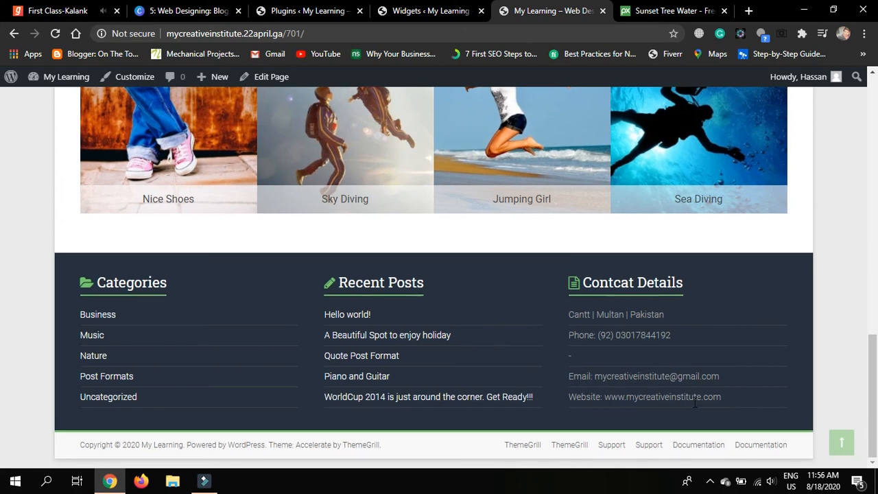
key("Home")
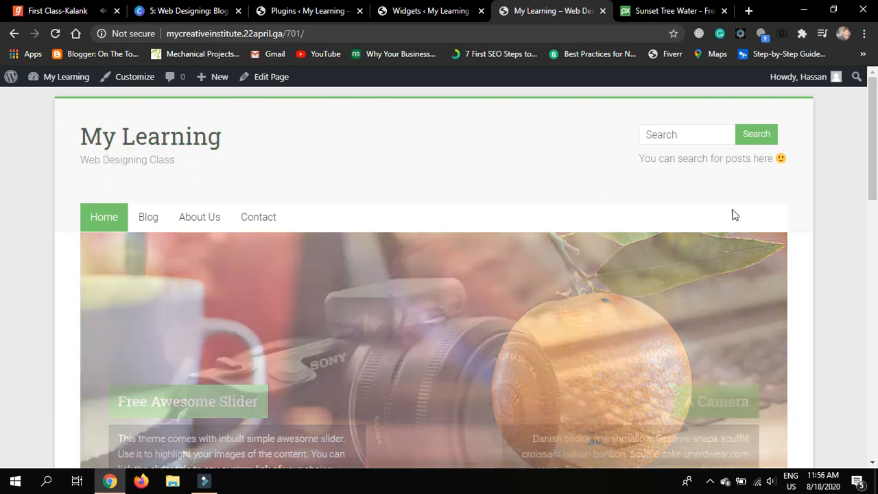
scroll(816, 231, "down", 1)
scroll(816, 232, "up", 1)
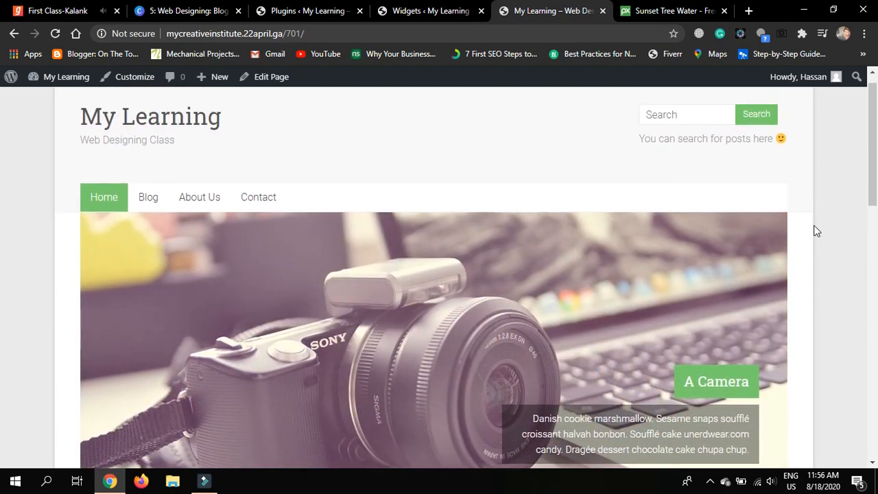
left_click(255, 205)
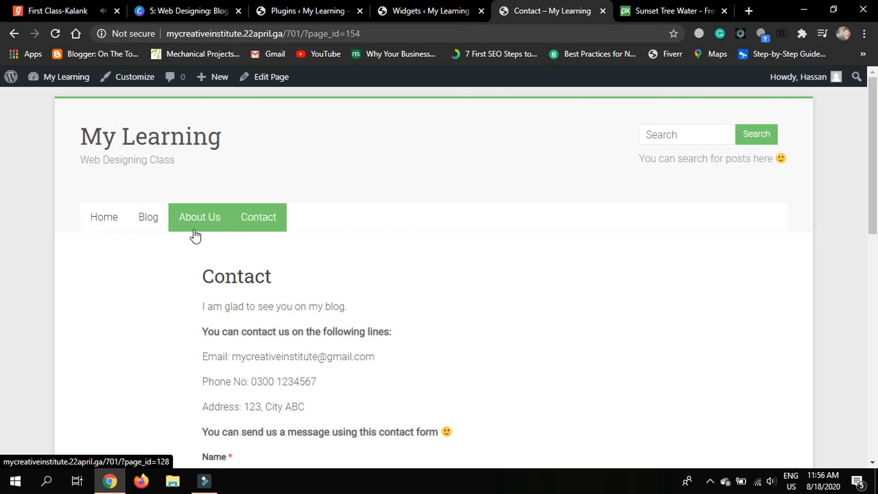
left_click(112, 226)
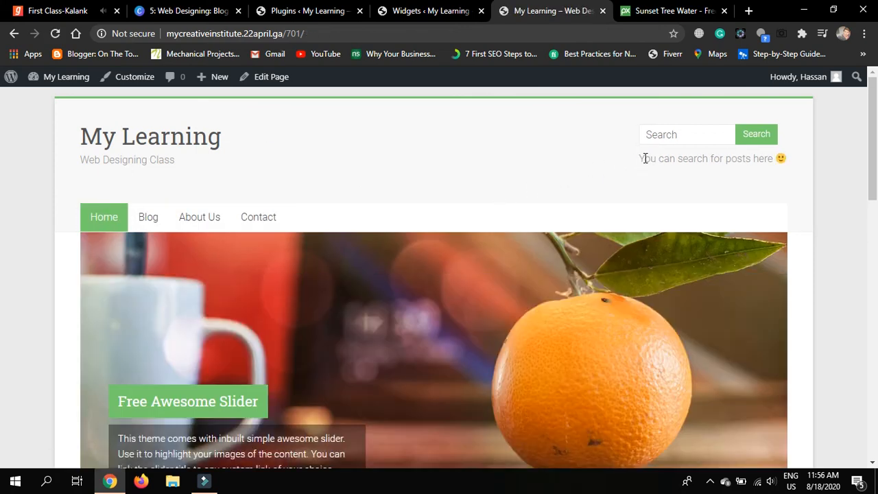
left_click_drag(645, 159, 780, 160)
left_click(783, 158)
scroll(808, 177, "down", 15)
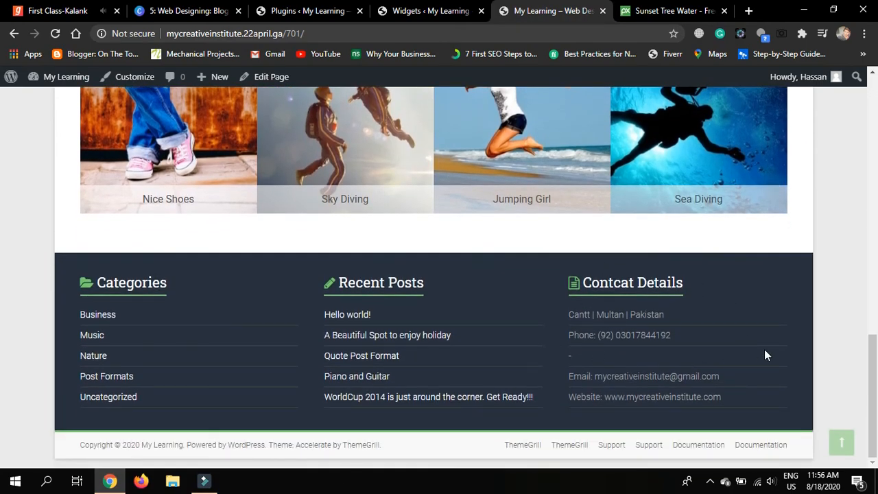
scroll(767, 355, "up", 15)
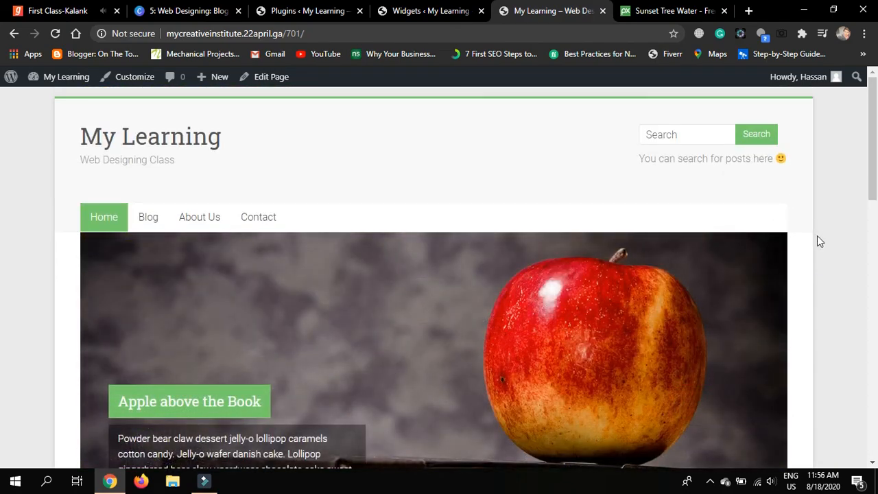
scroll(818, 235, "down", 2)
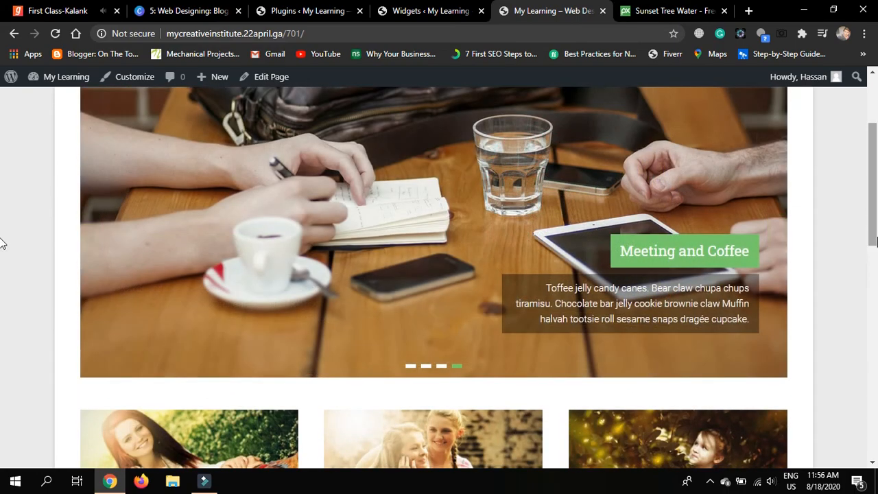
scroll(864, 274, "down", 2)
scroll(865, 275, "down", 3)
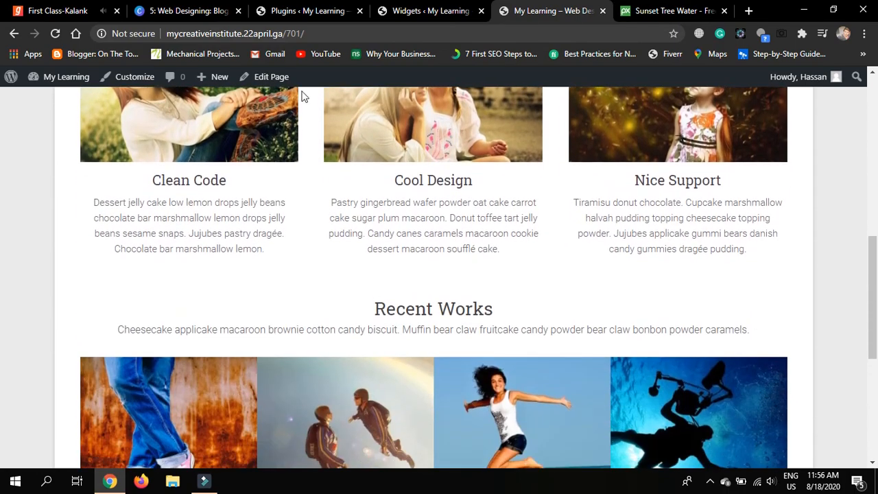
scroll(304, 153, "up", 1)
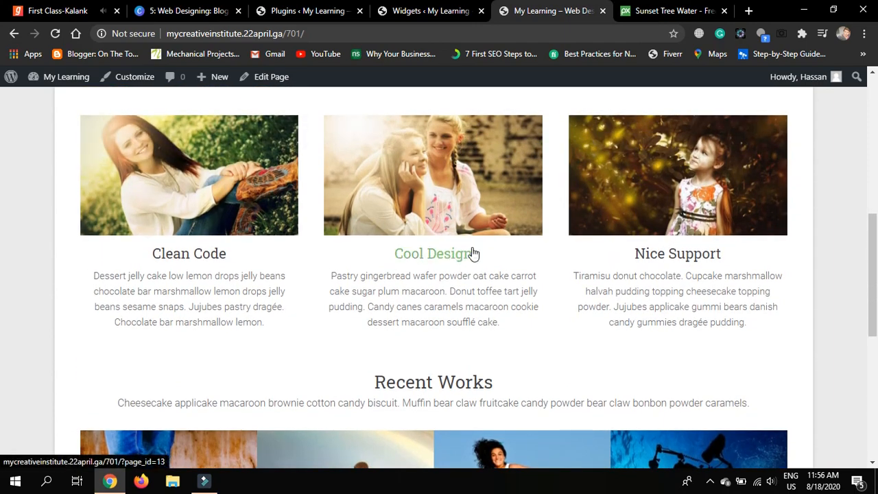
scroll(300, 341, "down", 3)
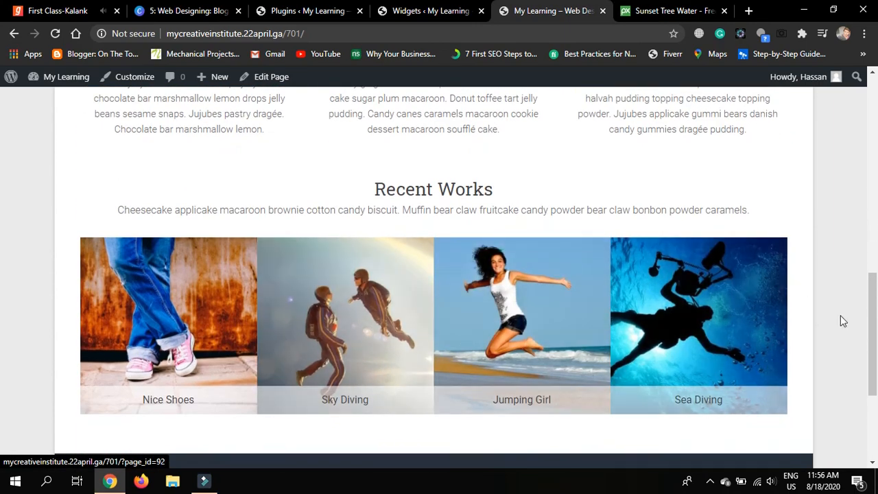
scroll(841, 319, "down", 3)
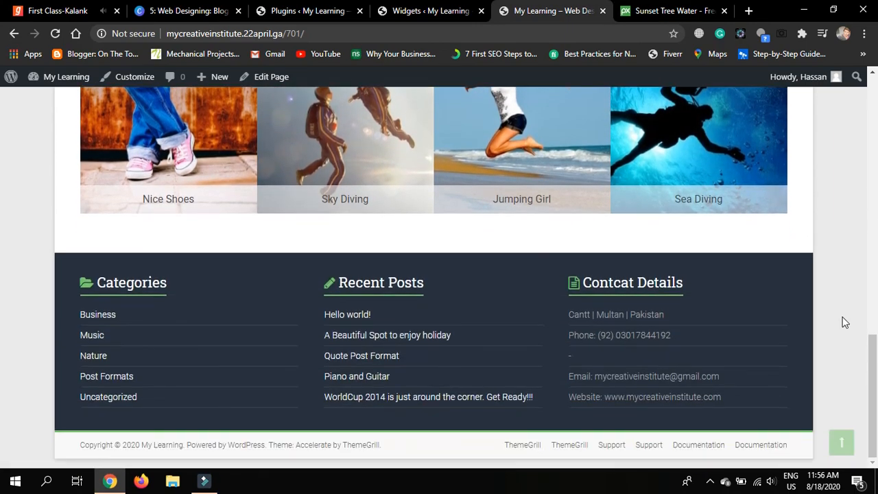
scroll(845, 322, "up", 15)
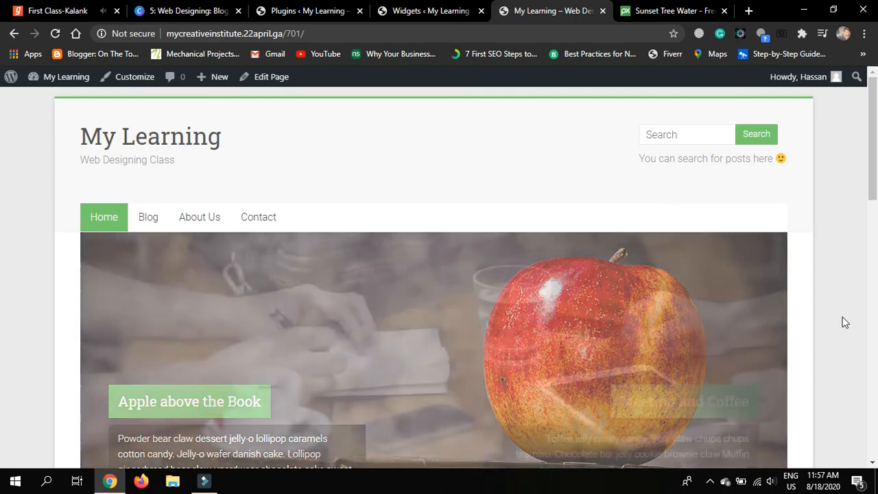
scroll(846, 323, "down", 1)
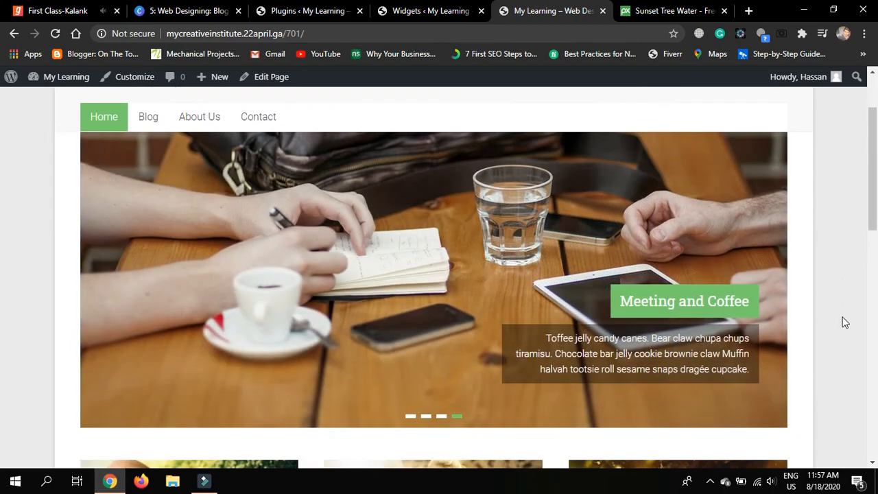
scroll(846, 322, "down", 1)
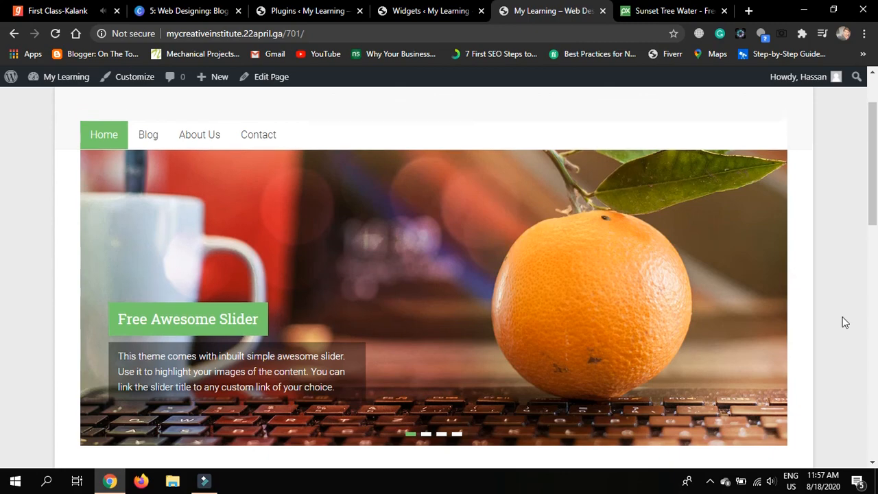
scroll(845, 323, "down", 1)
scroll(845, 322, "up", 1)
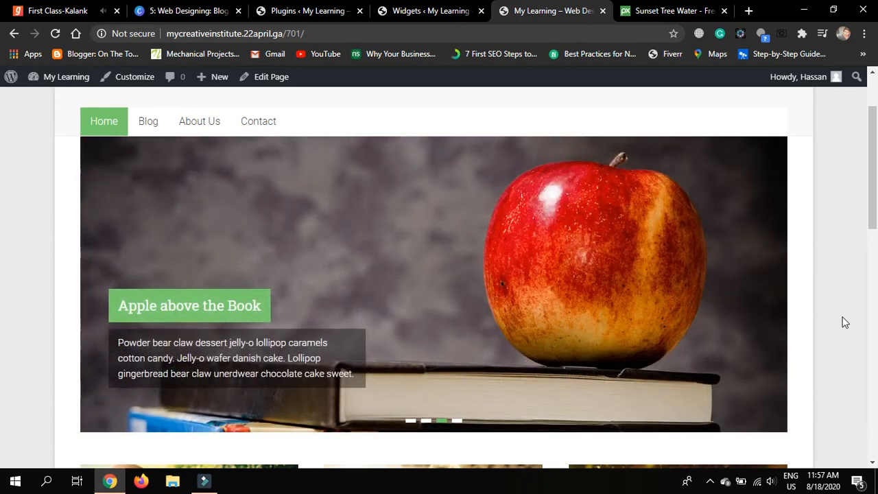
scroll(845, 323, "down", 1)
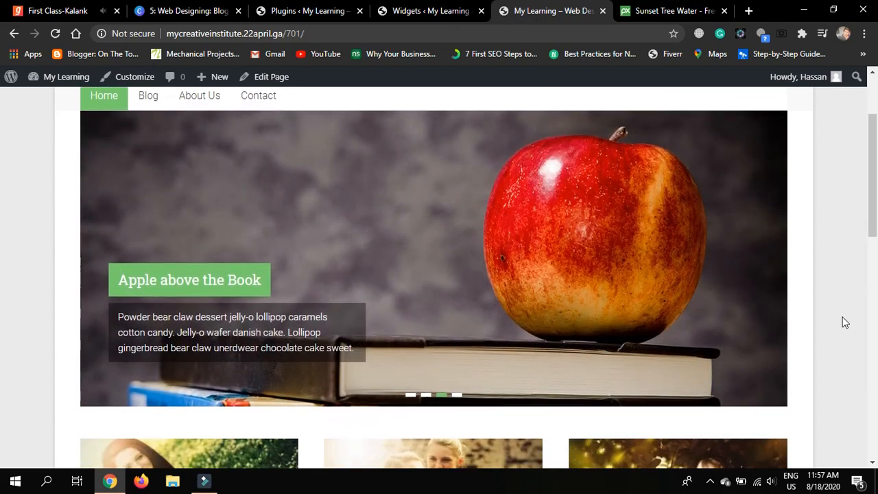
scroll(845, 323, "up", 1)
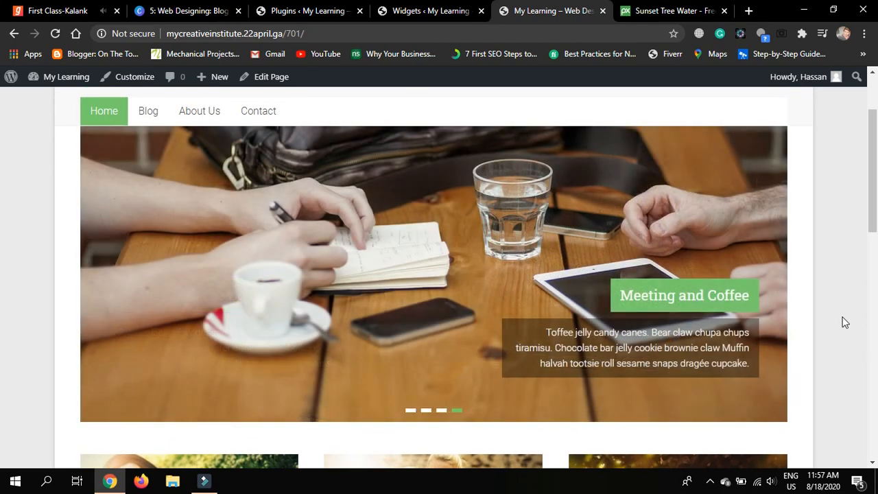
scroll(845, 322, "up", 2)
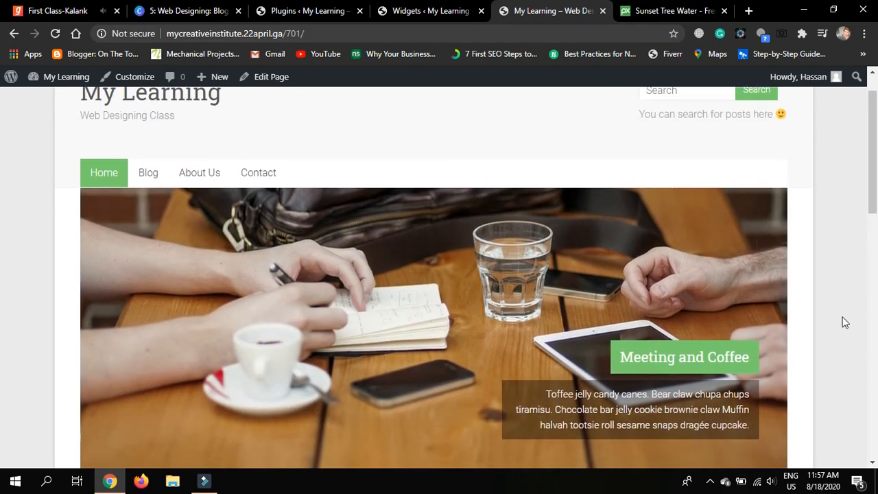